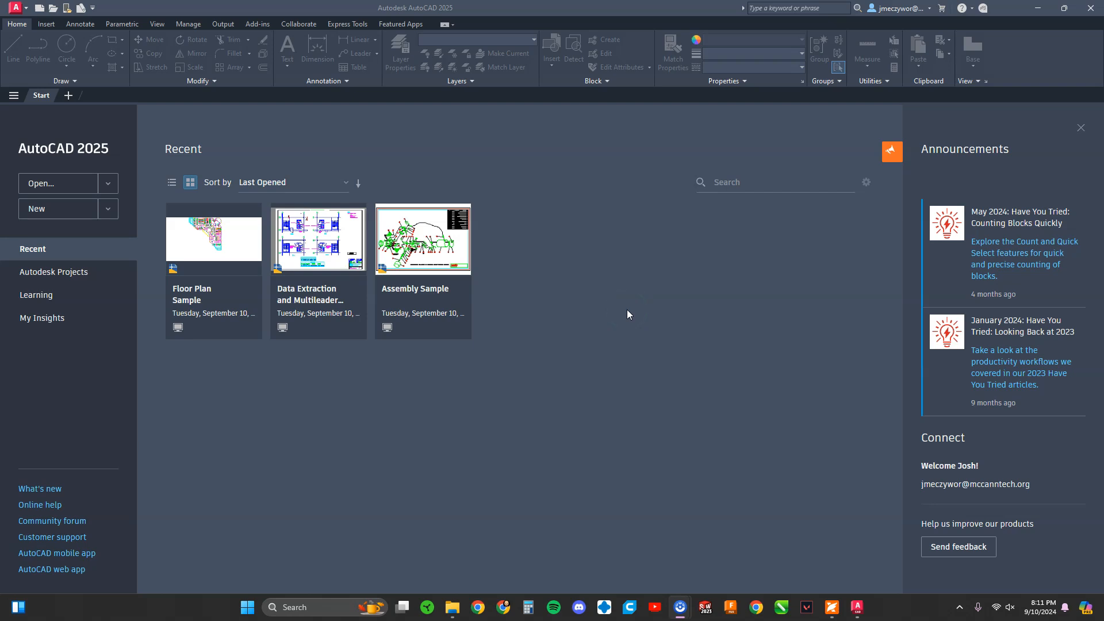
- Create a new blank drawing
{"action": "left_click", "coordinate": [597, 331]}
{"action": "left_click", "coordinate": [80, 103]}
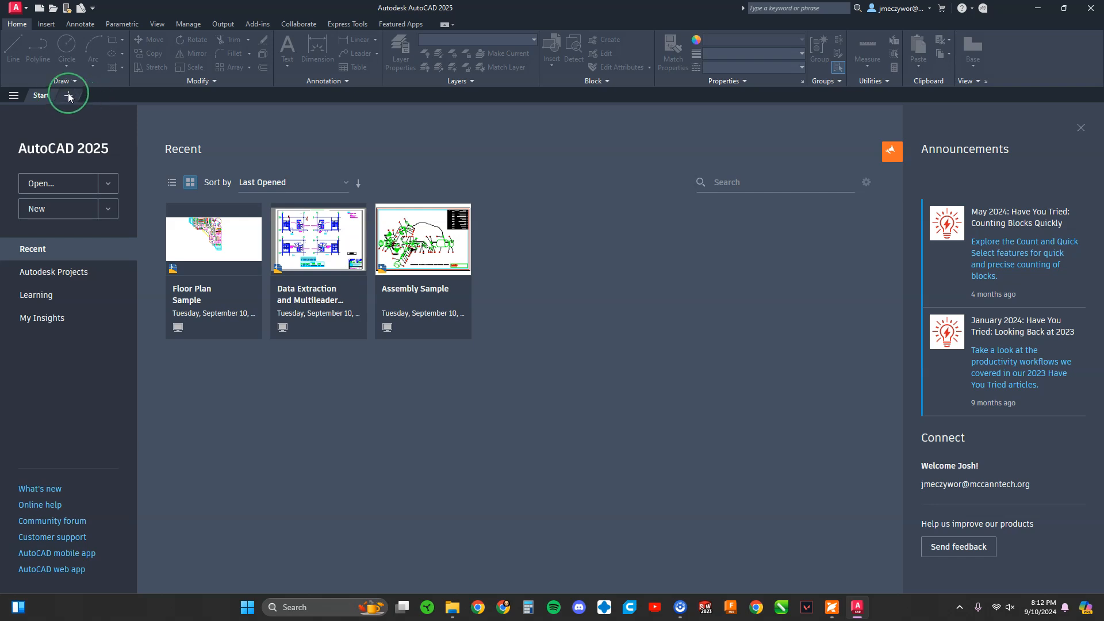
{"action": "left_click", "coordinate": [69, 96]}
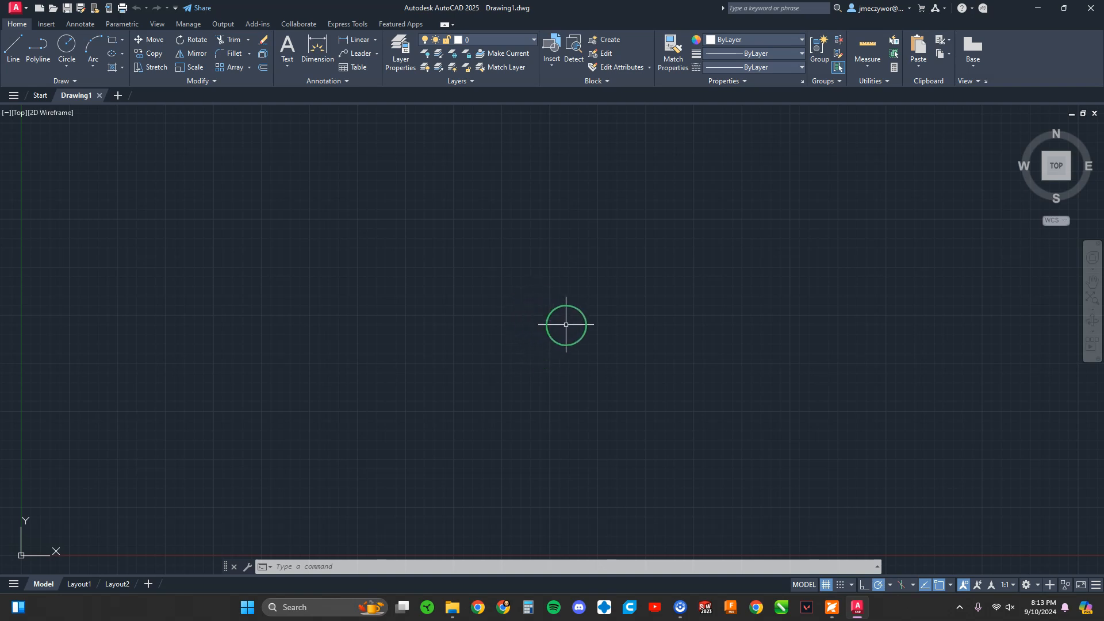
- Open the layer properties manager and add a new layer named CONSTRUCTION
{"action": "left_click", "coordinate": [400, 59]}
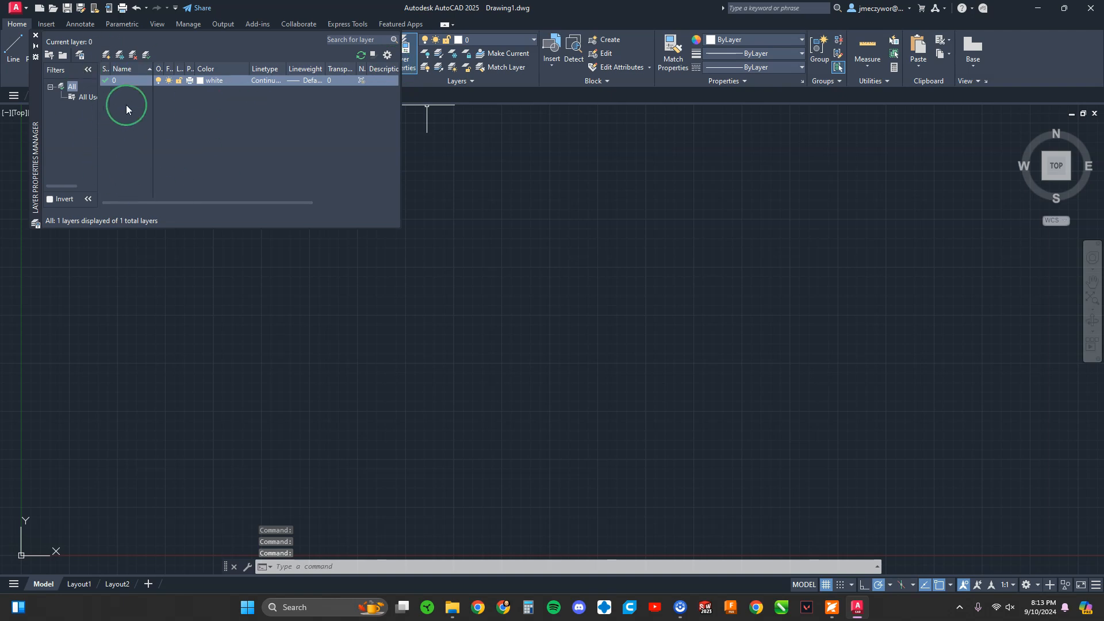
{"action": "right_click", "coordinate": [125, 100]}
{"action": "left_click", "coordinate": [118, 107]}
{"action": "right_click", "coordinate": [118, 105]}
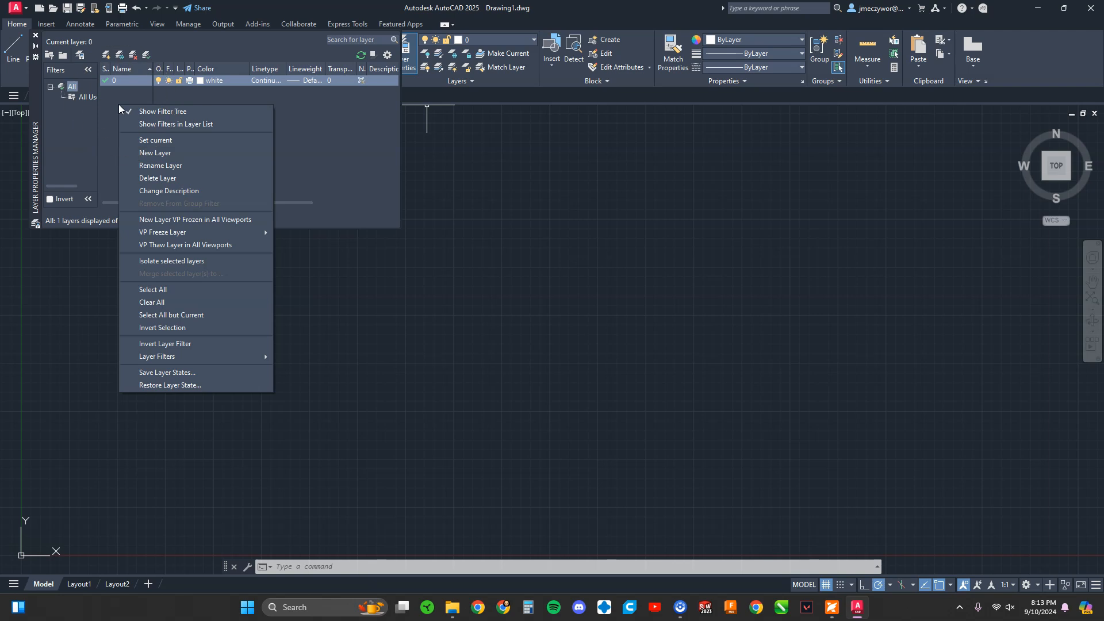
{"action": "left_click", "coordinate": [162, 153]}
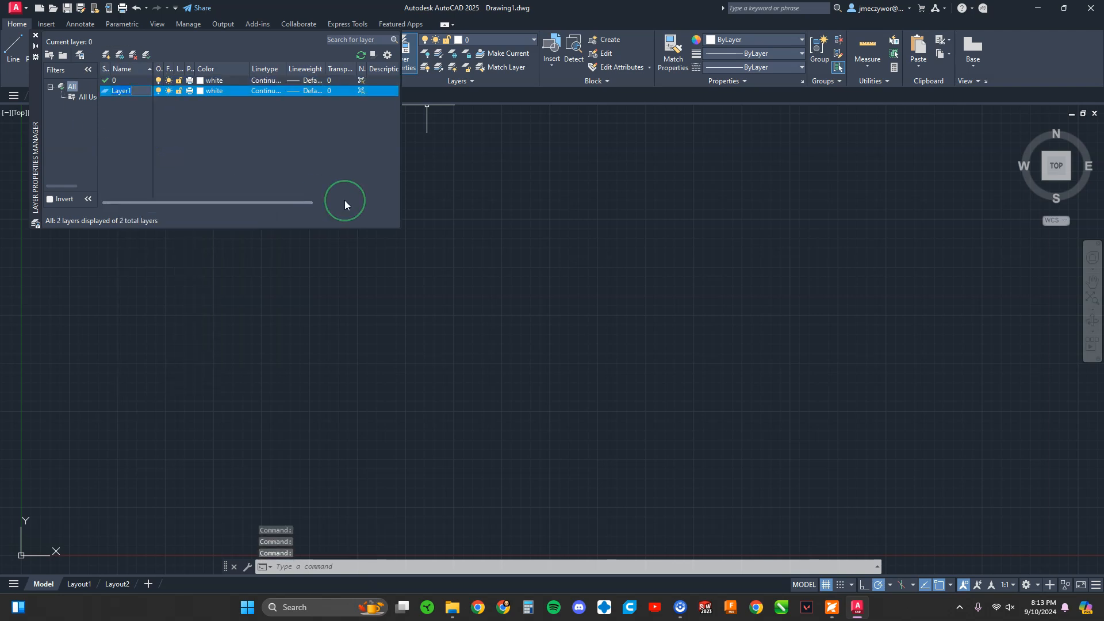
{"action": "type", "text": "c"}
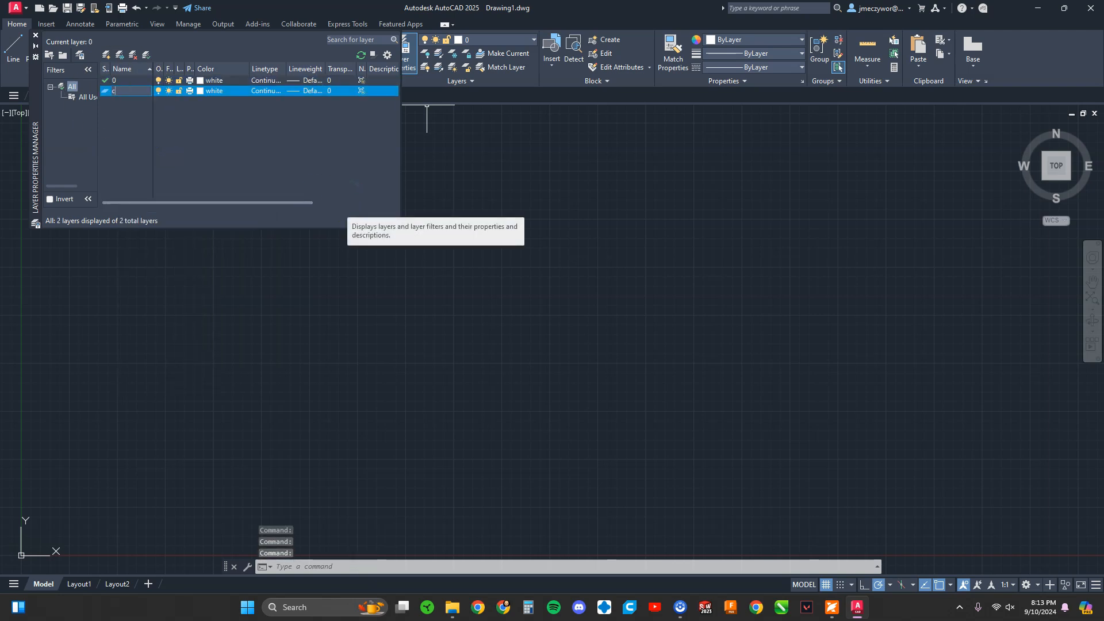
{"action": "key", "text": "BackSpace"}
{"action": "type", "text": "CONSTRUCTION"}
{"action": "key", "text": "Return"}
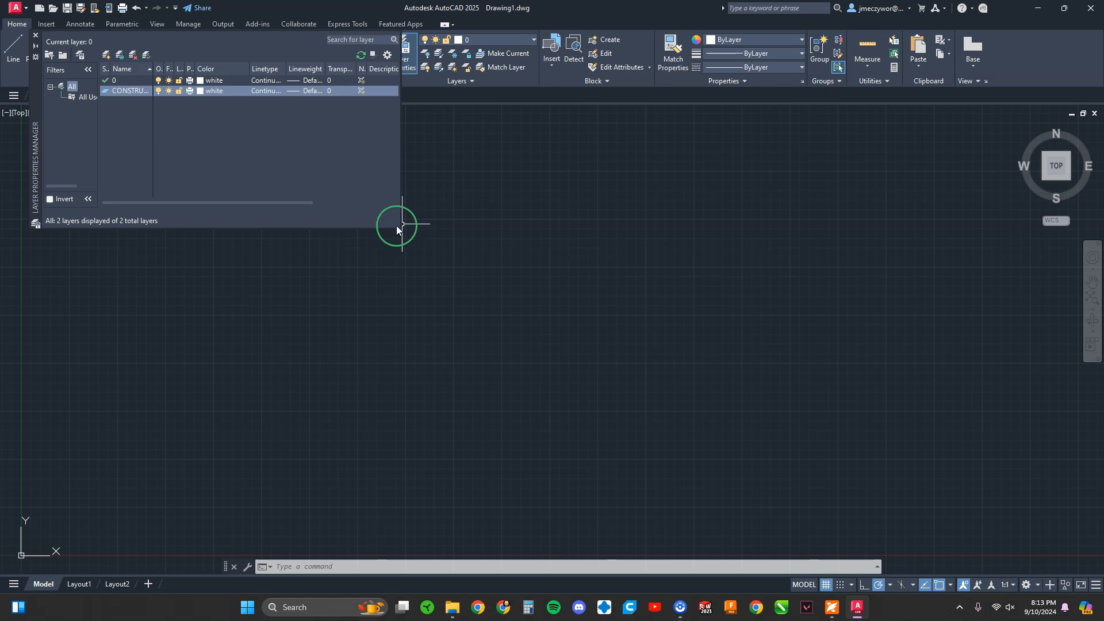
- Enlarge the layer manager, widen its color column, and set the CONSTRUCTION layer's color to index 252
{"action": "left_click_drag", "start_coordinate": [400, 227], "coordinate": [506, 299]}
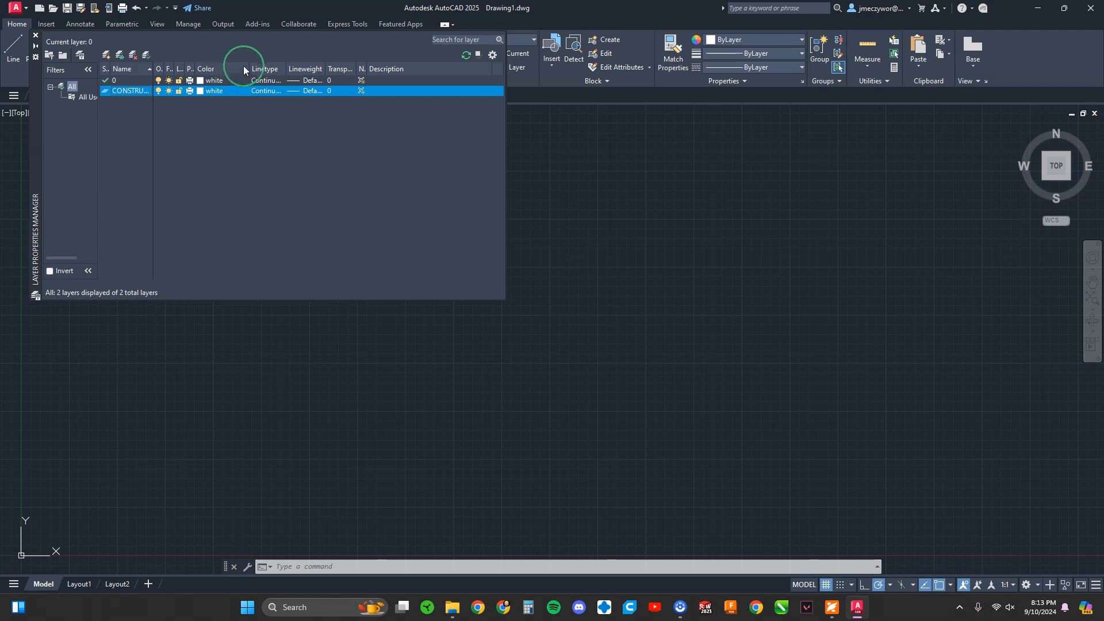
{"action": "left_click_drag", "start_coordinate": [247, 69], "coordinate": [282, 72]}
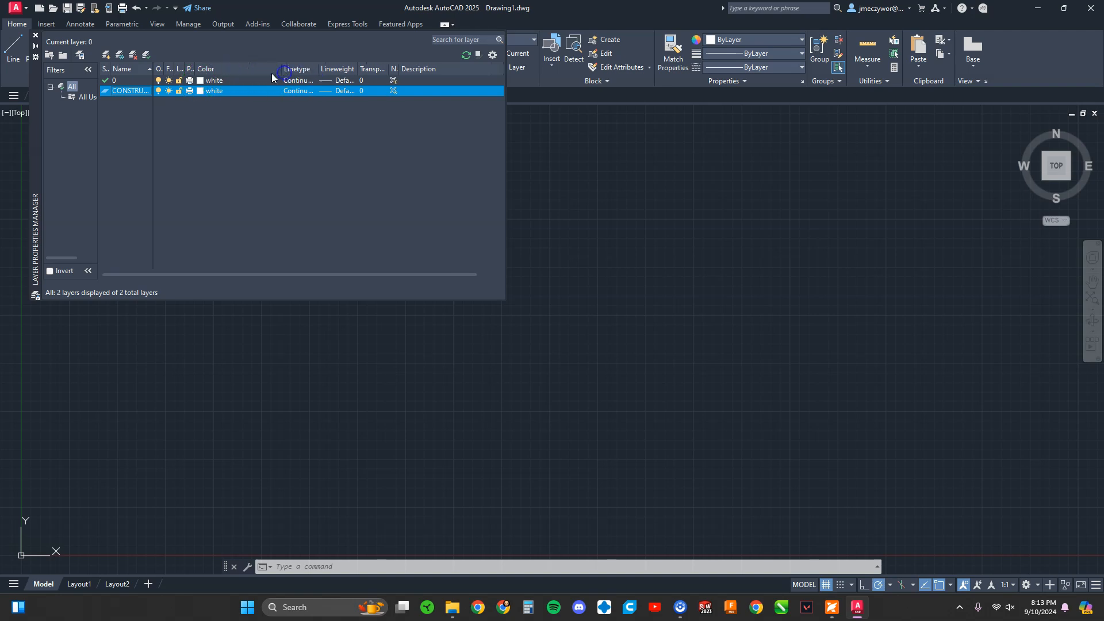
{"action": "left_click", "coordinate": [200, 91]}
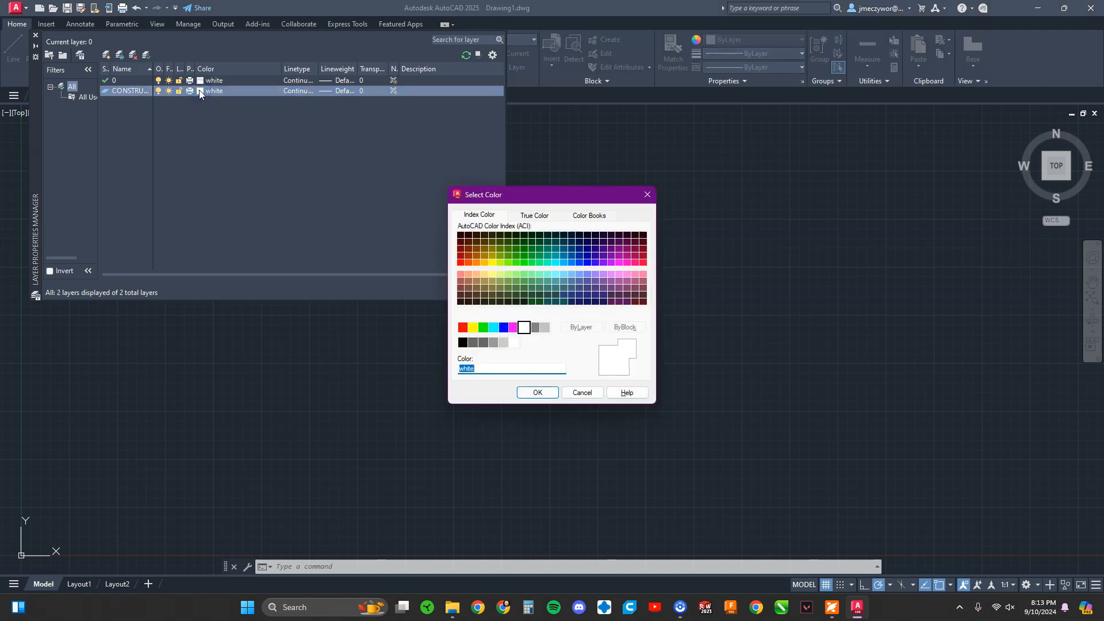
{"action": "left_click", "coordinate": [483, 344]}
{"action": "left_click", "coordinate": [537, 391]}
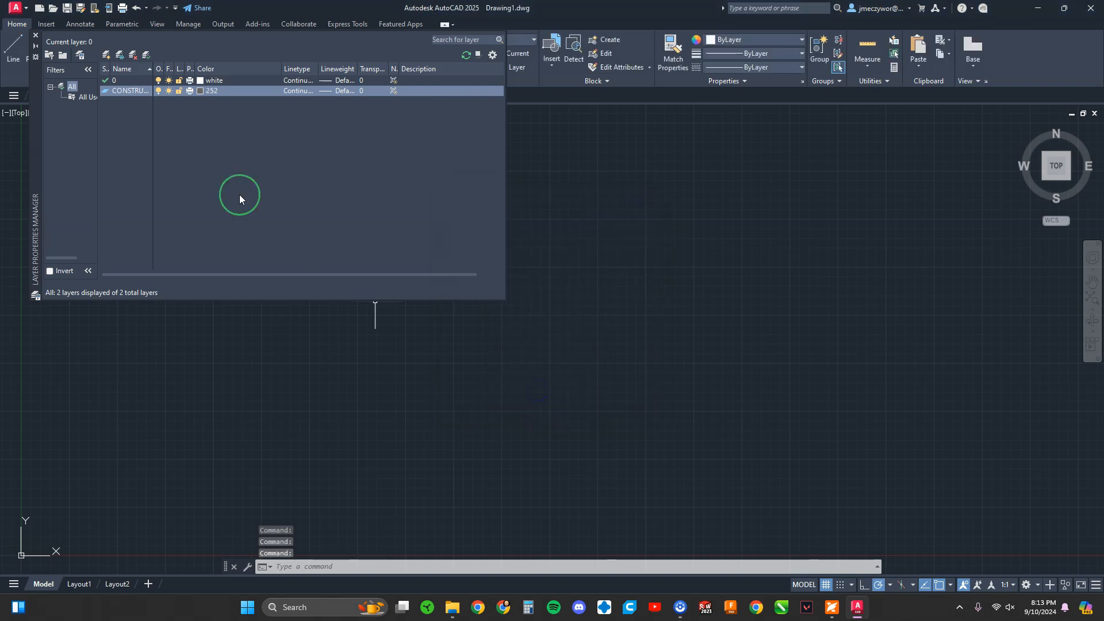
- Add another new layer named OBJECT
{"action": "left_click", "coordinate": [122, 112]}
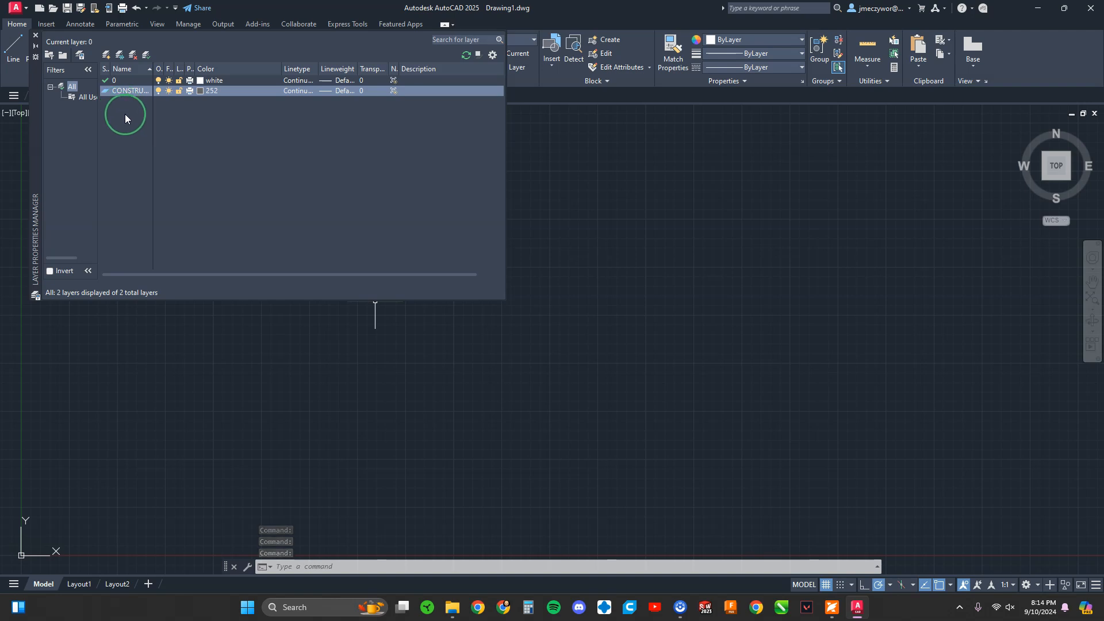
{"action": "right_click", "coordinate": [123, 113]}
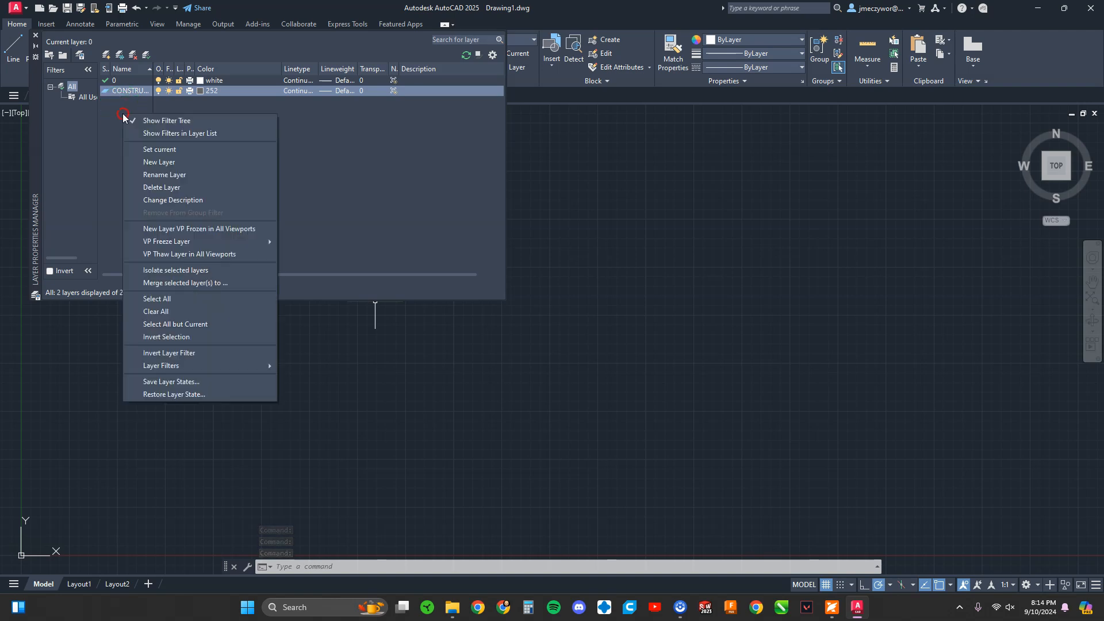
{"action": "left_click", "coordinate": [172, 163]}
{"action": "left_click", "coordinate": [264, 173]}
{"action": "type", "text": "OBJECT"}
{"action": "key", "text": "Return"}
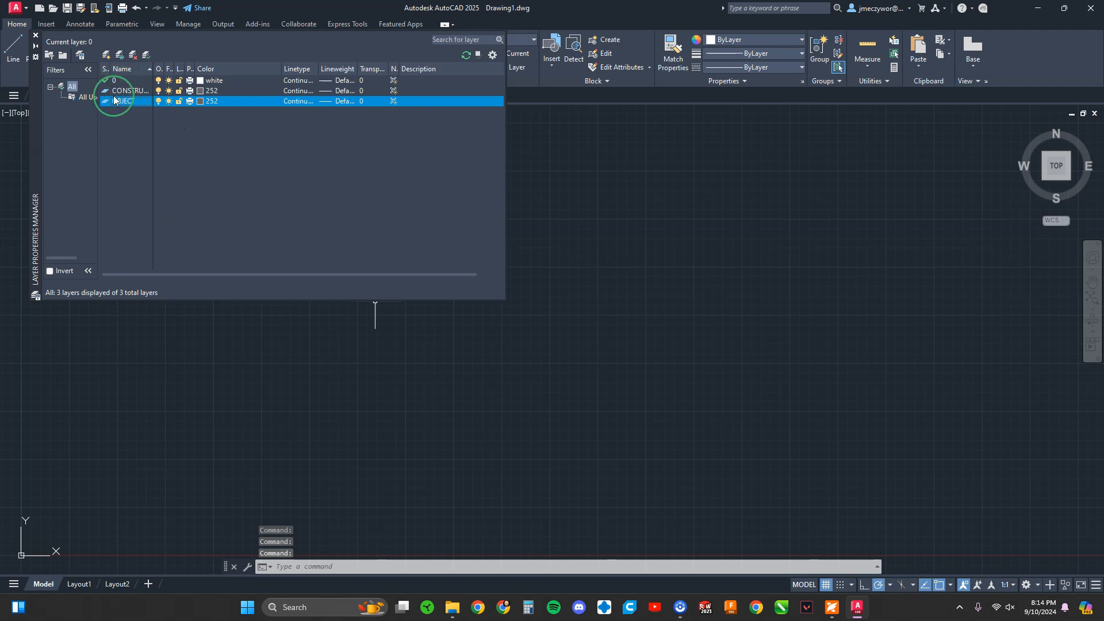
{"action": "left_click", "coordinate": [138, 119]}
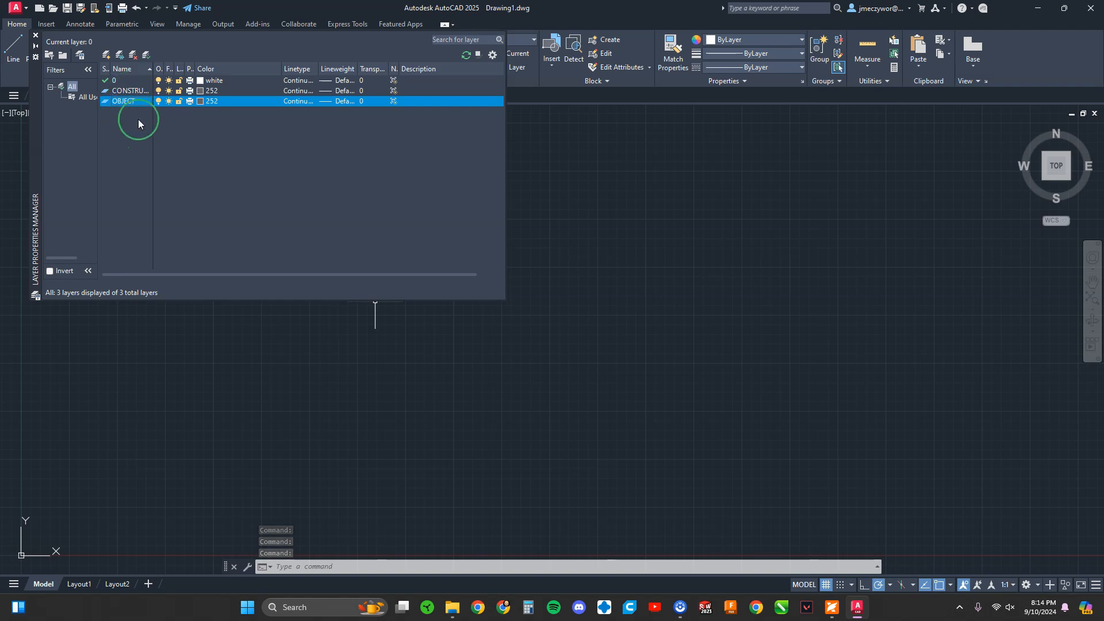
{"action": "right_click", "coordinate": [130, 102]}
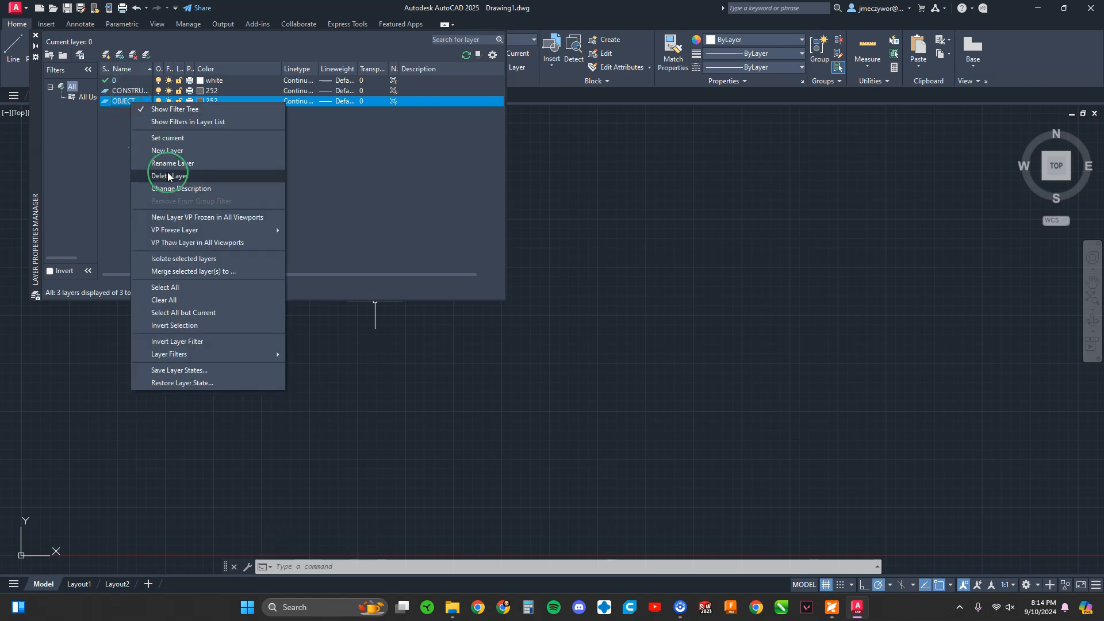
{"action": "left_click", "coordinate": [443, 198]}
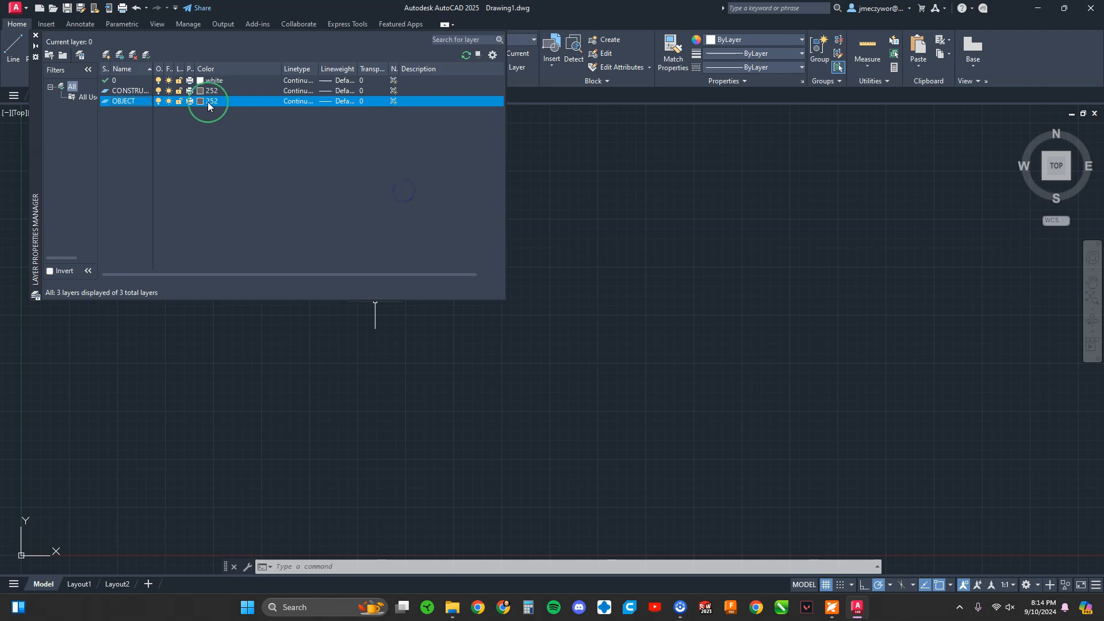
{"action": "key", "text": "XF86AudioMute"}
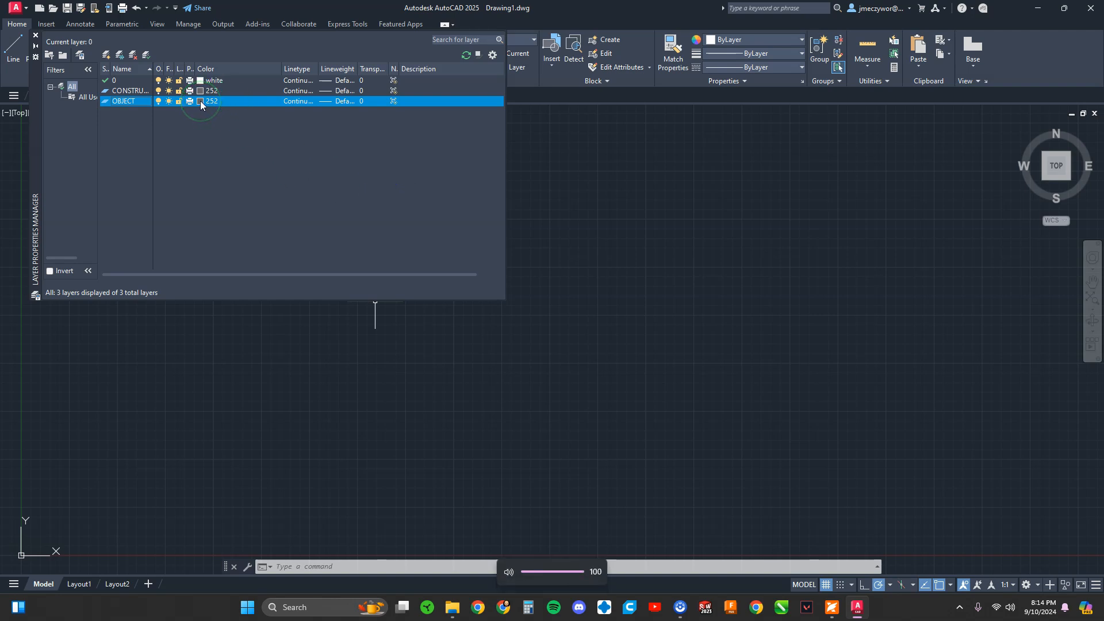
- Set the OBJECT layer's color to index 240 and close the layer properties manager
{"action": "left_click", "coordinate": [200, 101]}
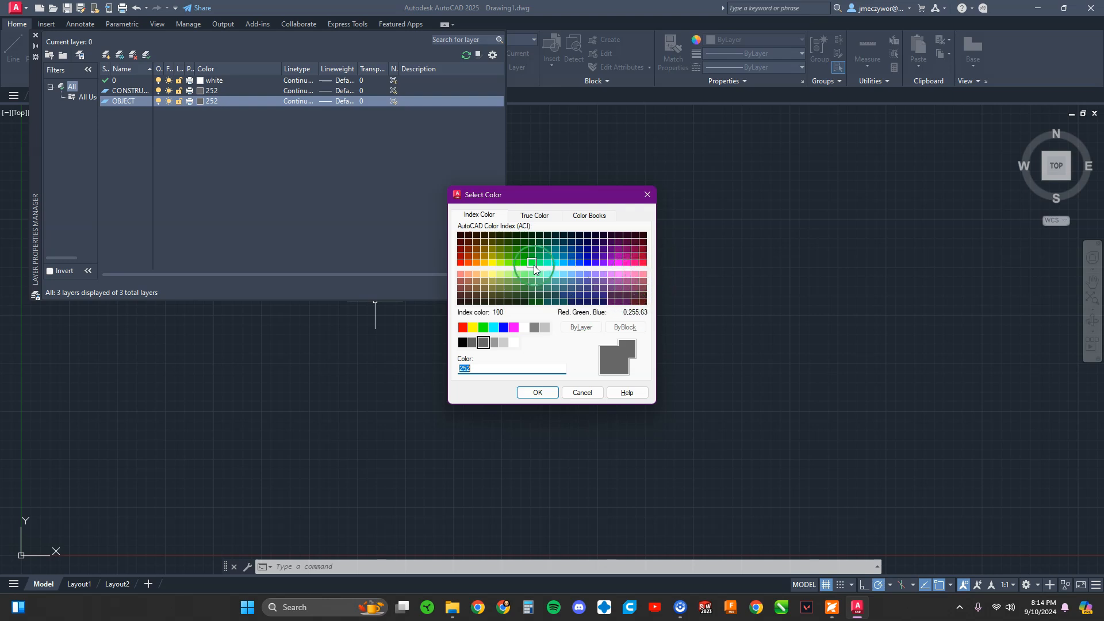
{"action": "left_click", "coordinate": [643, 263]}
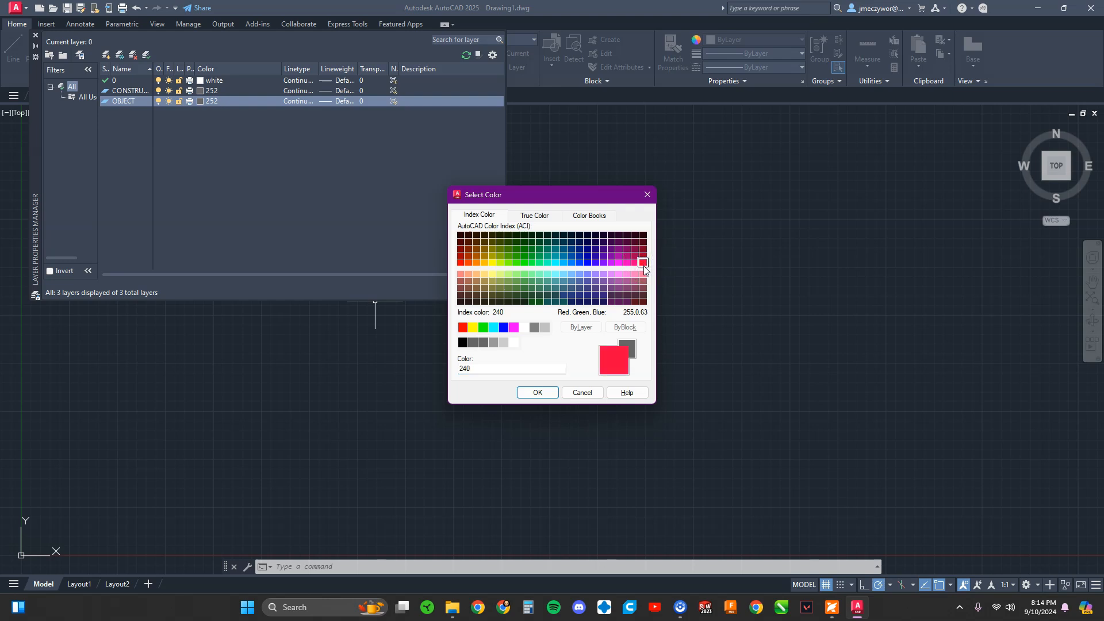
{"action": "left_click", "coordinate": [530, 394]}
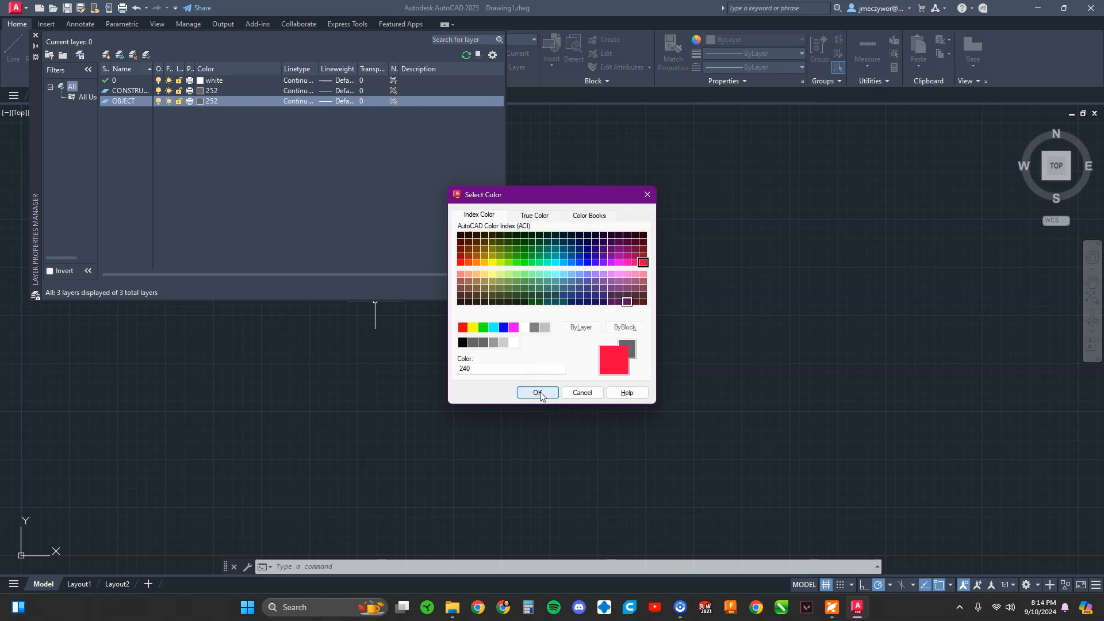
{"action": "left_click", "coordinate": [540, 393]}
{"action": "left_click", "coordinate": [191, 149]}
{"action": "left_click", "coordinate": [174, 91]}
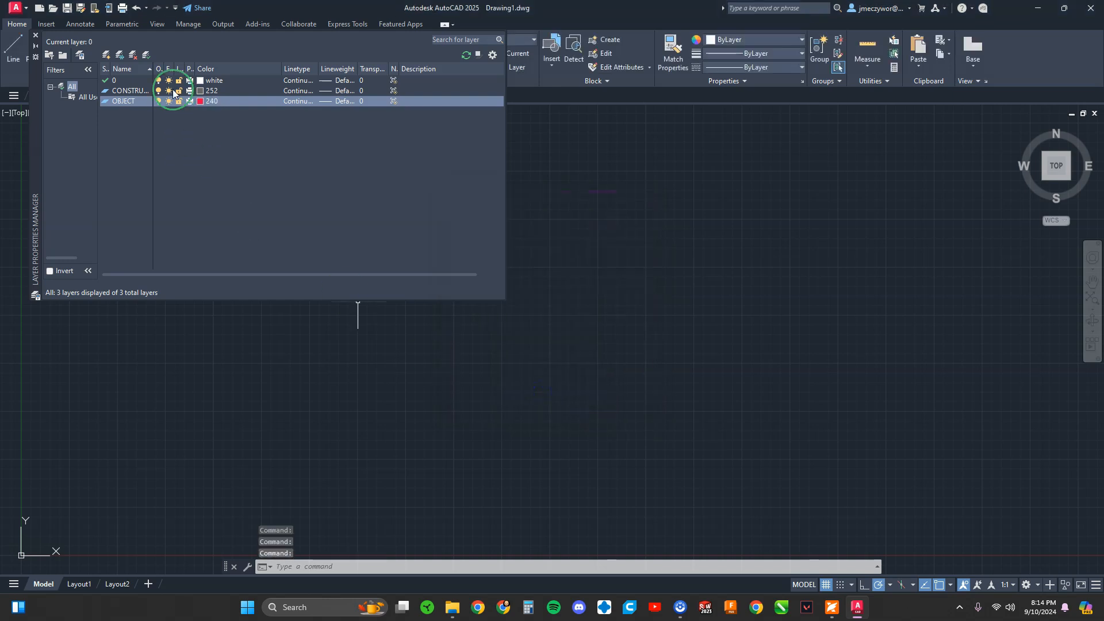
{"action": "left_click", "coordinate": [36, 34]}
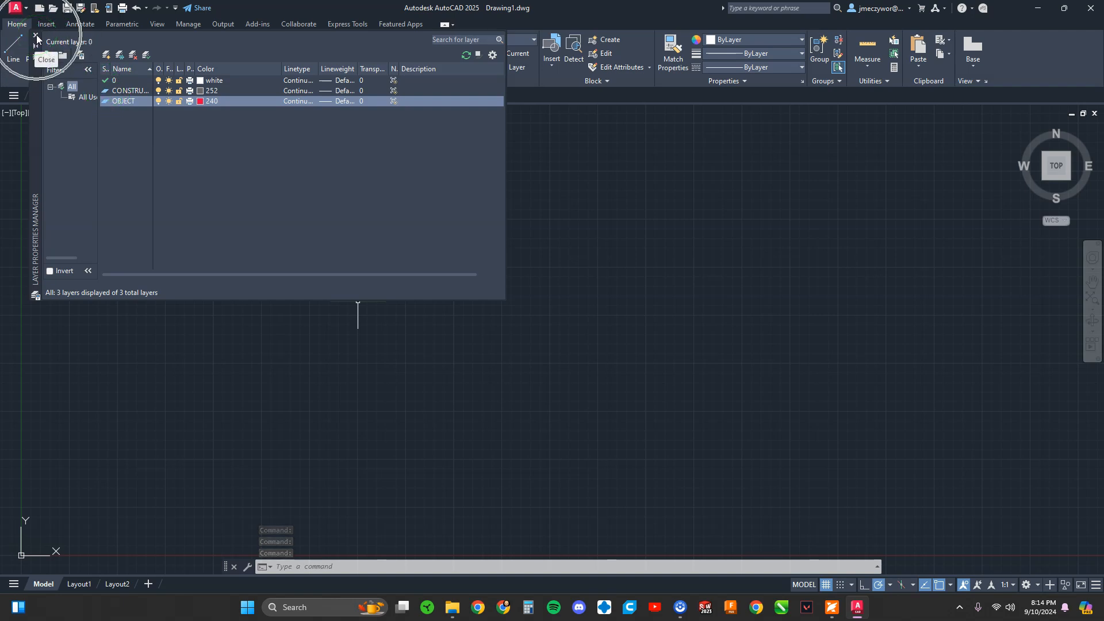
{"action": "left_click", "coordinate": [36, 34]}
- Make CONSTRUCTION the current layer
{"action": "left_click", "coordinate": [492, 36]}
{"action": "left_click", "coordinate": [492, 36]}
{"action": "left_click", "coordinate": [493, 37]}
{"action": "left_click", "coordinate": [492, 36]}
{"action": "left_click", "coordinate": [492, 36]}
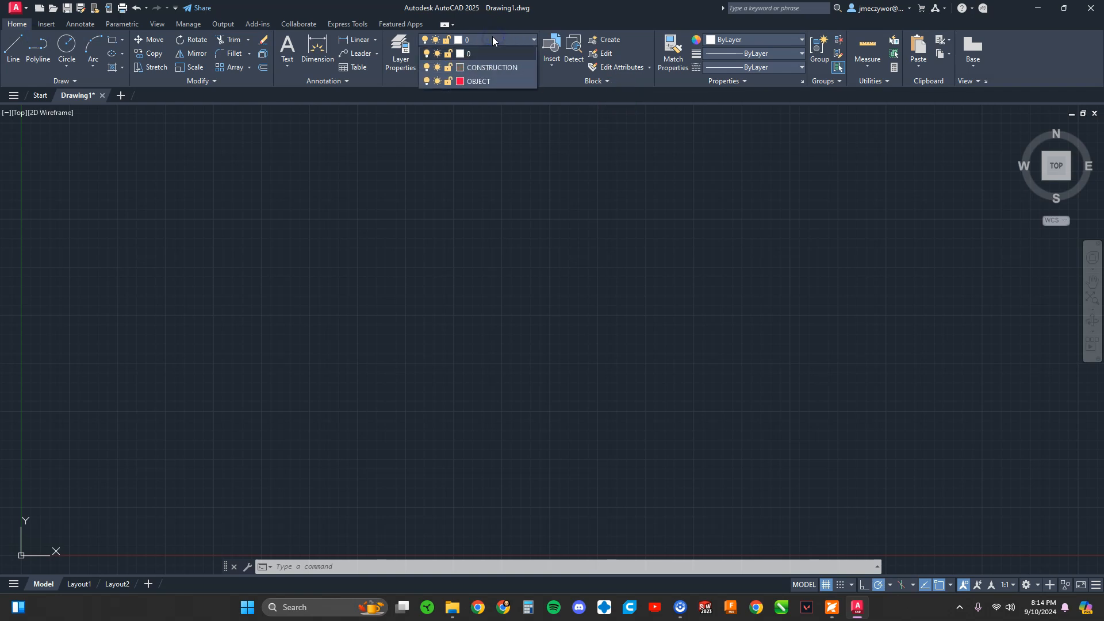
{"action": "left_click", "coordinate": [495, 67]}
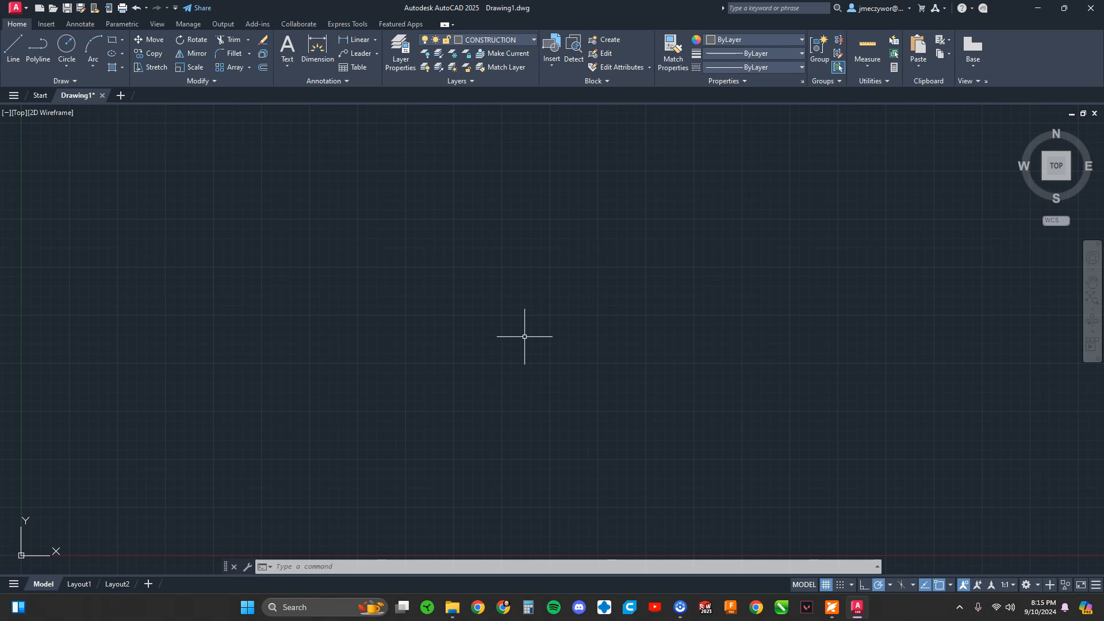
- Draw a horizontal and a vertical construction line with XLINE, crossing at one point near the middle of the drawing area
{"action": "type", "text": "XL"}
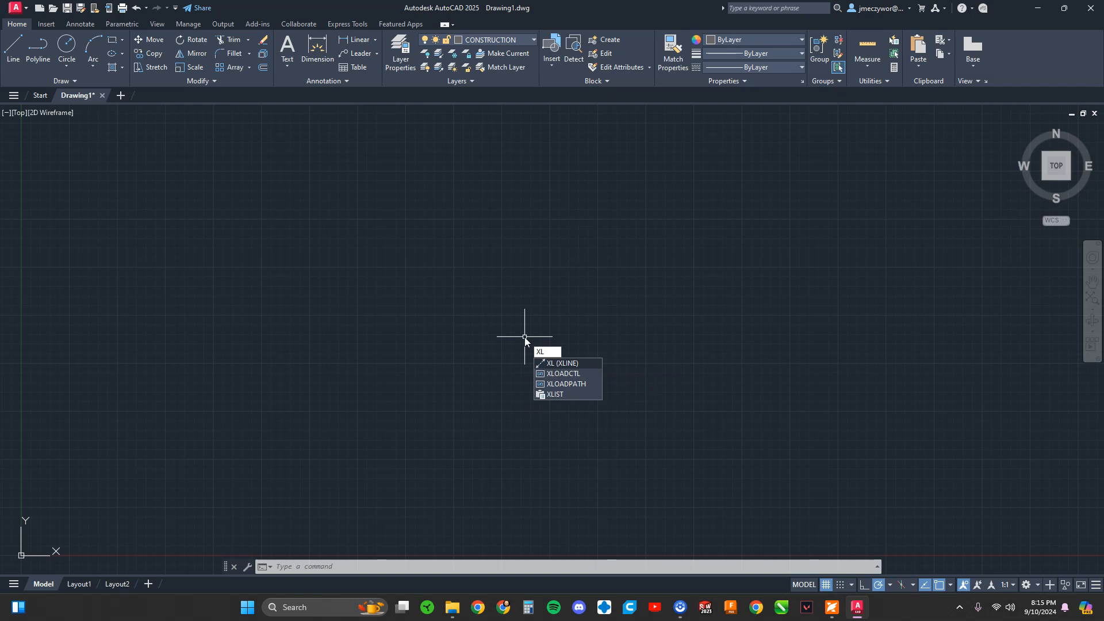
{"action": "left_click", "coordinate": [570, 367]}
{"action": "key", "text": "Return"}
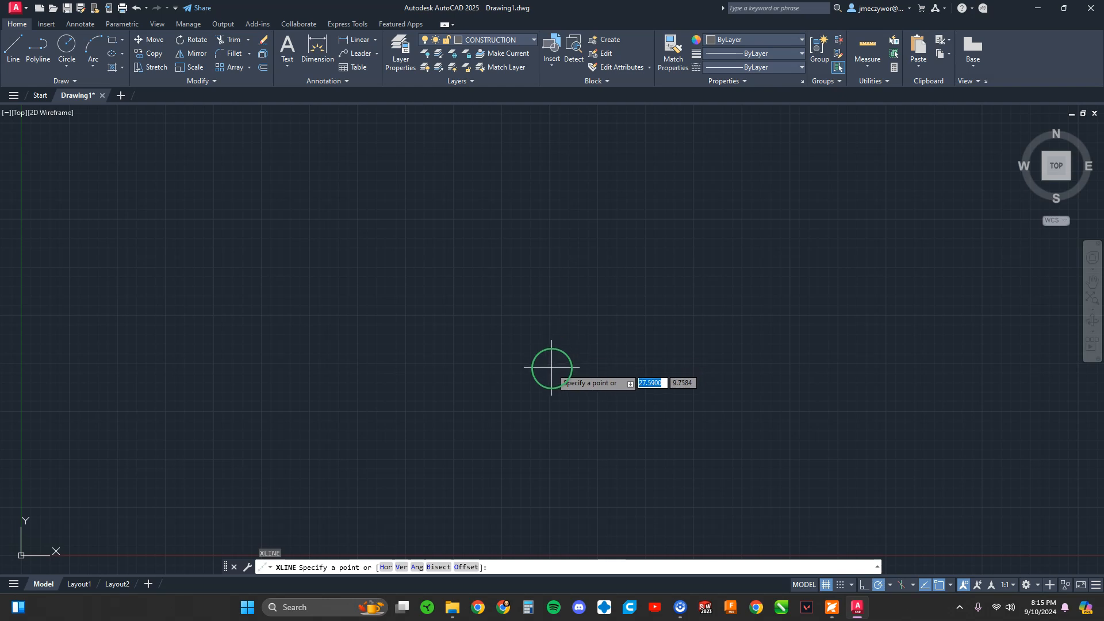
{"action": "left_click", "coordinate": [567, 339]}
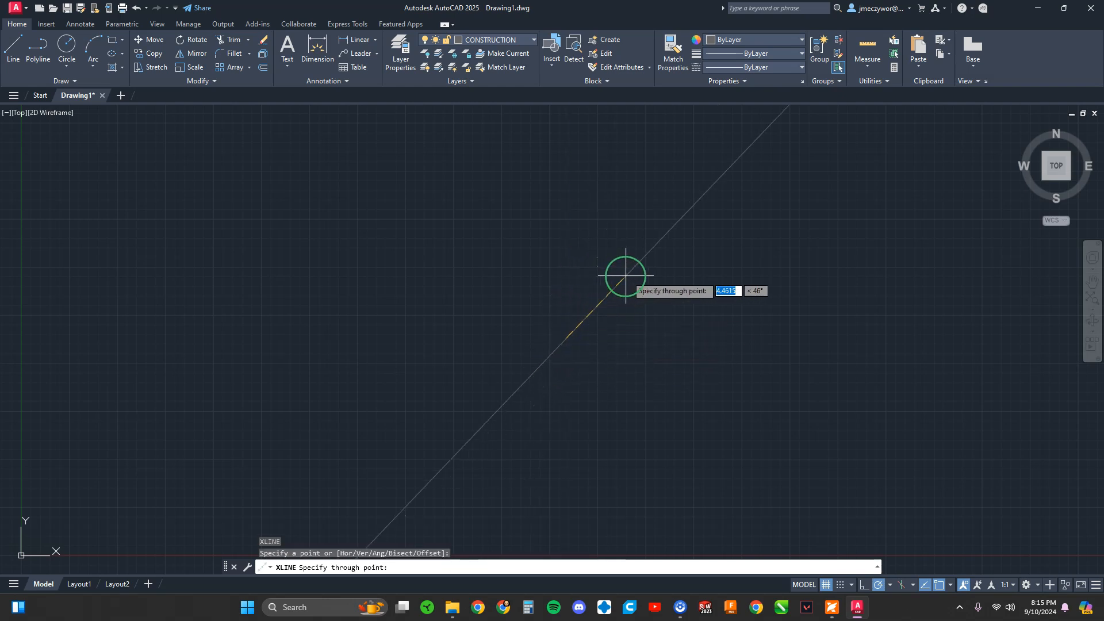
{"action": "left_click", "coordinate": [778, 339]}
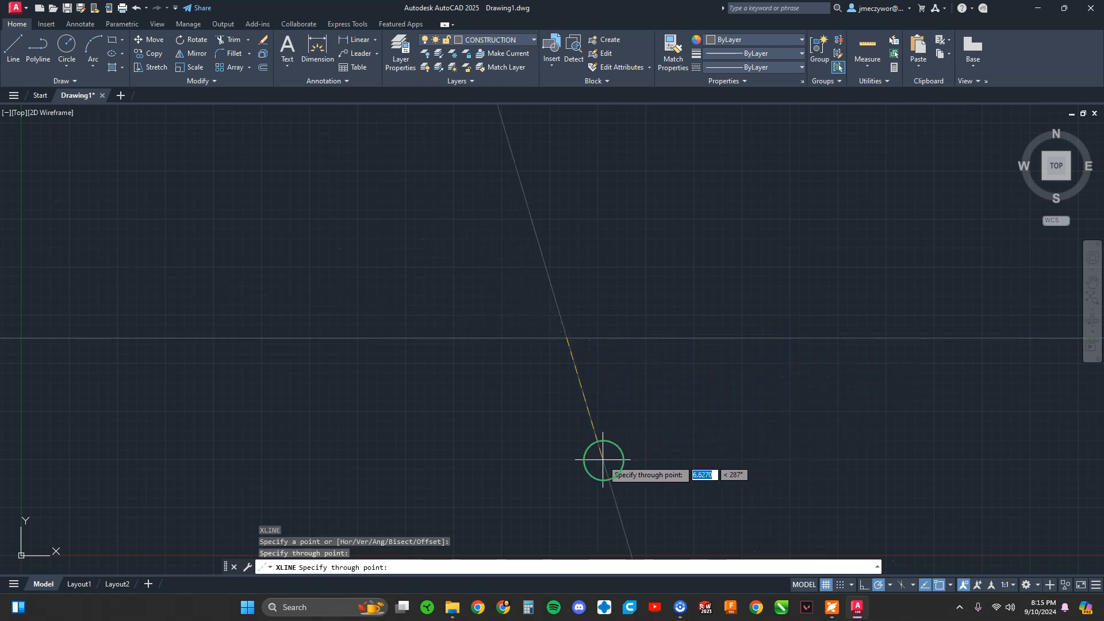
{"action": "left_click", "coordinate": [566, 458]}
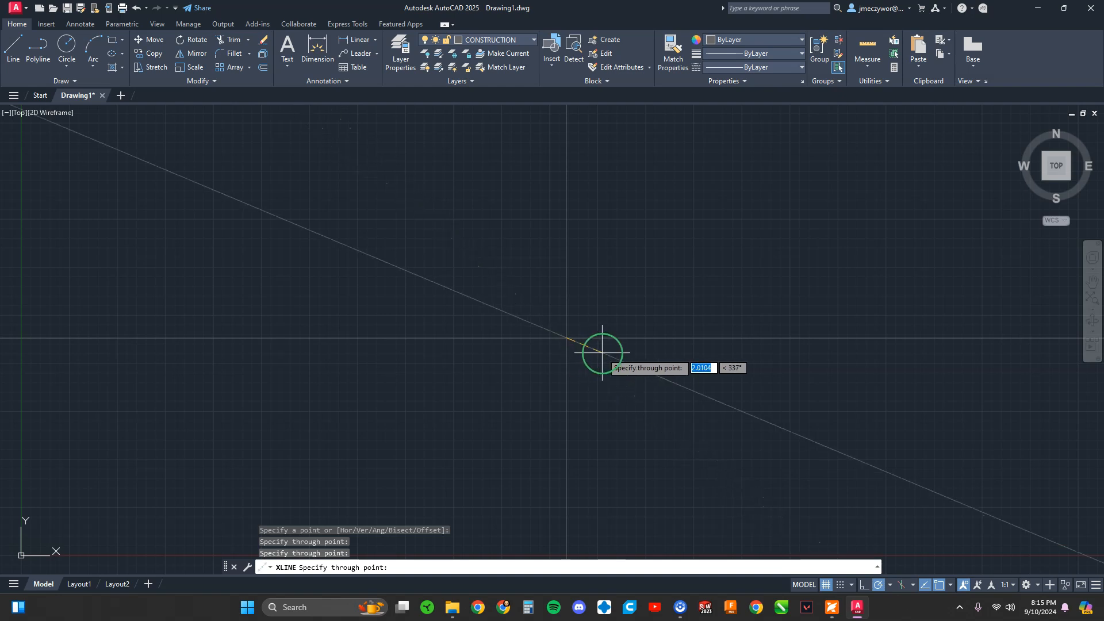
{"action": "key", "text": "Escape"}
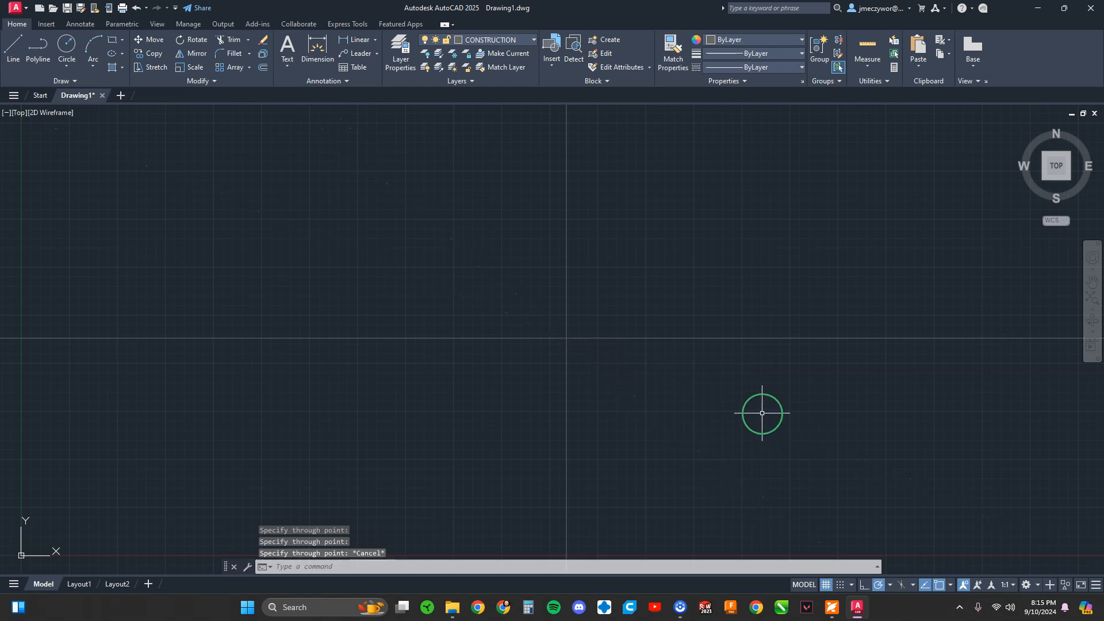
- Draw a diagonal construction line at about 45° through the intersection of the horizontal and vertical lines
{"action": "key", "text": "Return"}
{"action": "left_click", "coordinate": [567, 338]}
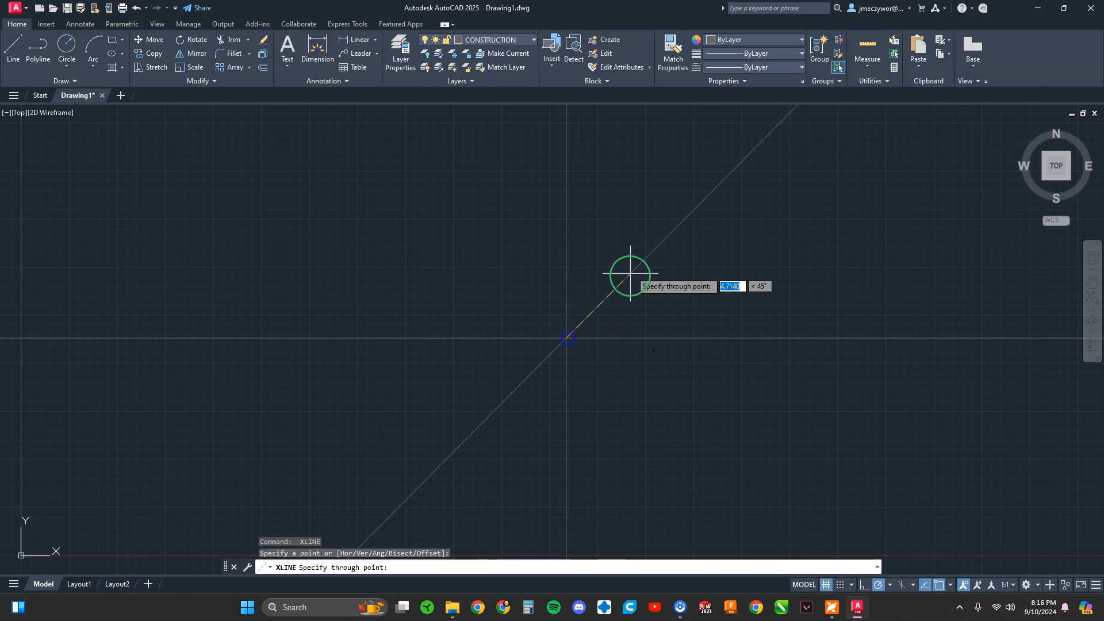
{"action": "left_click", "coordinate": [658, 246]}
{"action": "key", "text": "Escape"}
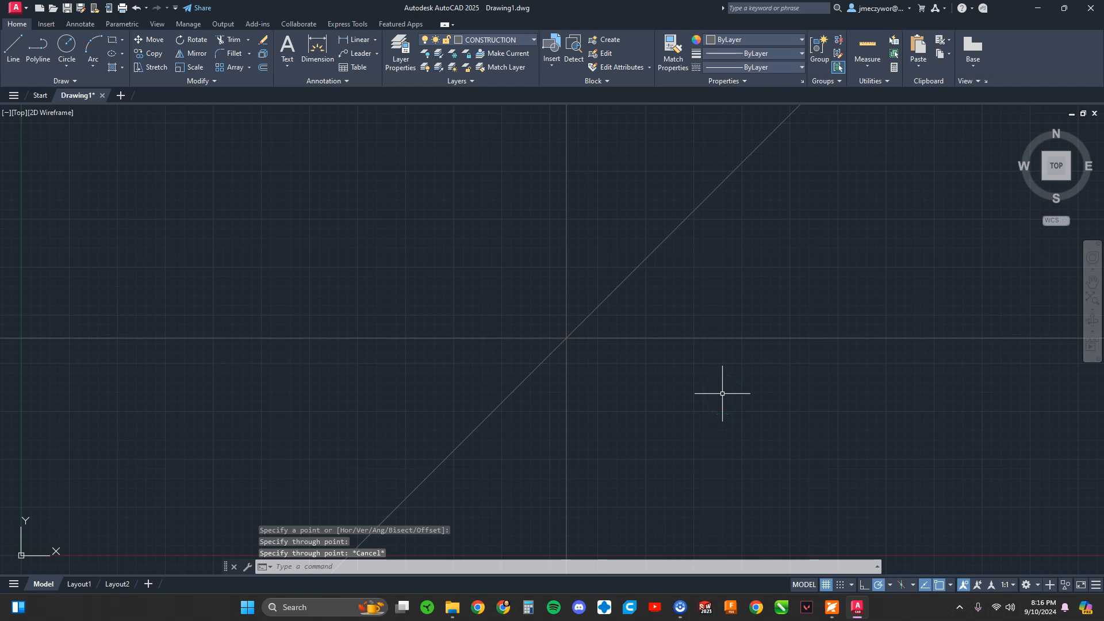
{"action": "key", "text": "Escape"}
{"action": "key", "text": "Escape"}
{"action": "key", "text": "Escape"}
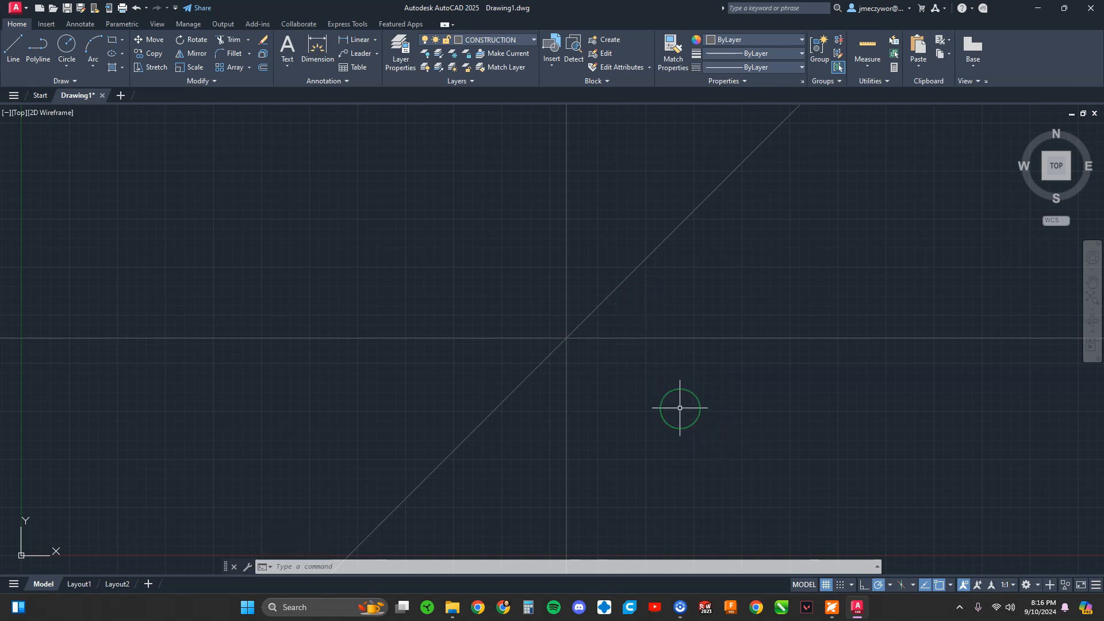
- Erase the diagonal construction line with the ERASE command, and undo the erasure
{"action": "type", "text": "e"}
{"action": "key", "text": "Return"}
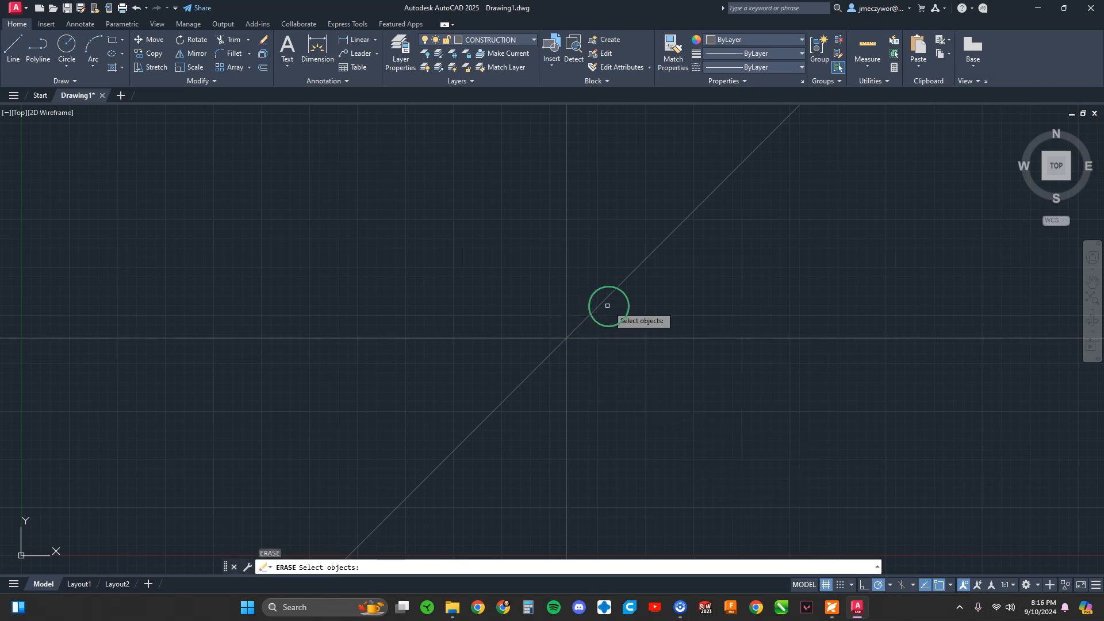
{"action": "left_click", "coordinate": [610, 293]}
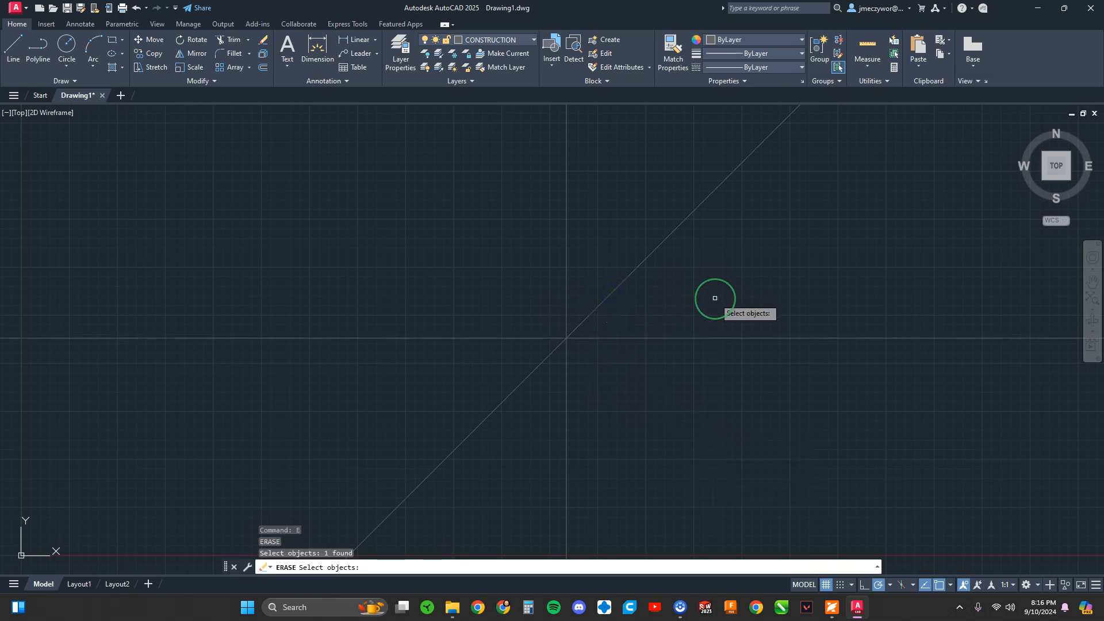
{"action": "key", "text": "Return"}
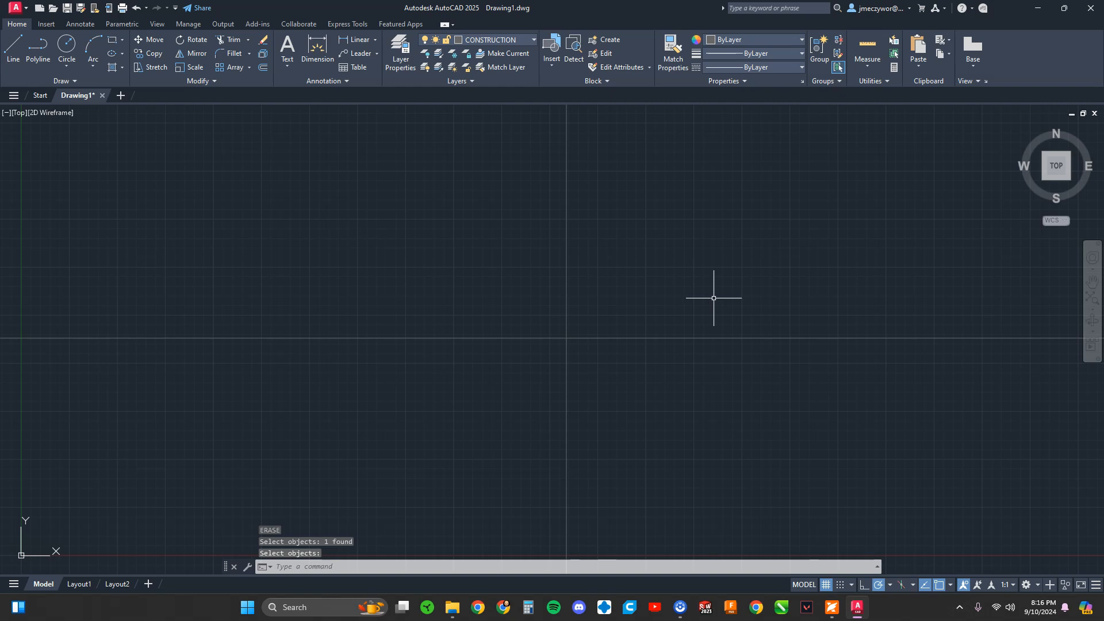
{"action": "key", "text": "ctrl+z"}
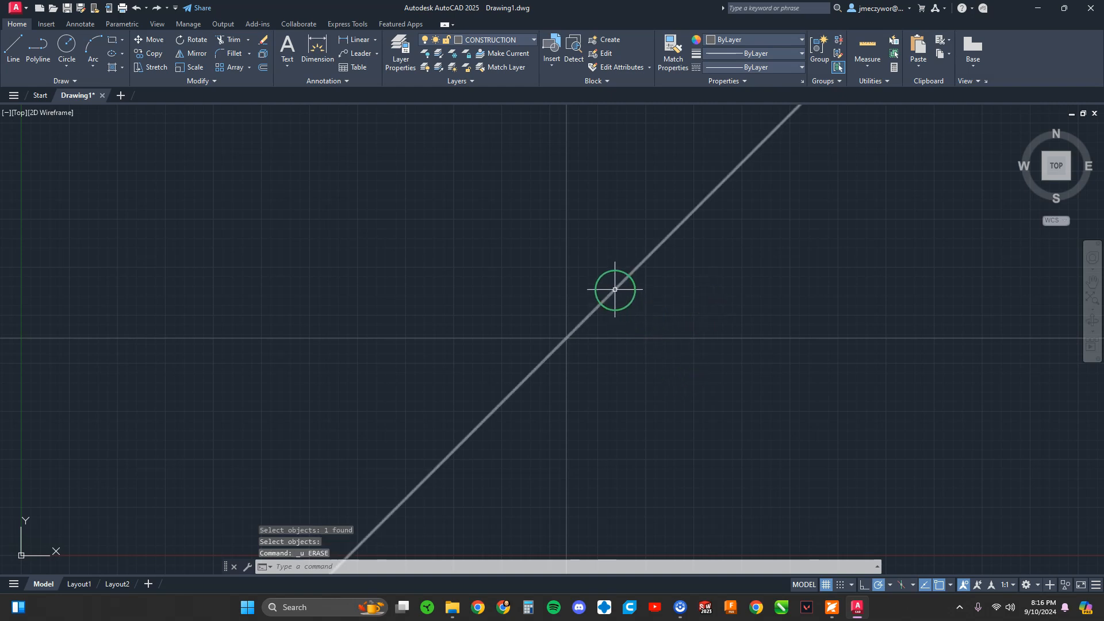
- Delete the diagonal construction line, keeping only the horizontal and vertical ones
{"action": "left_click", "coordinate": [615, 289]}
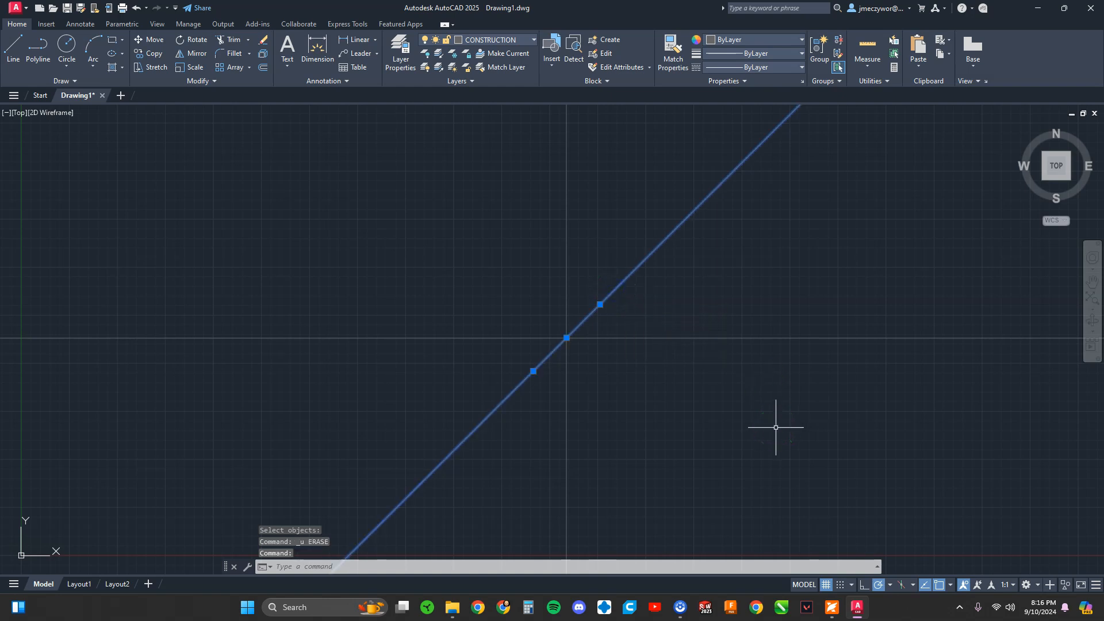
{"action": "key", "text": "Delete"}
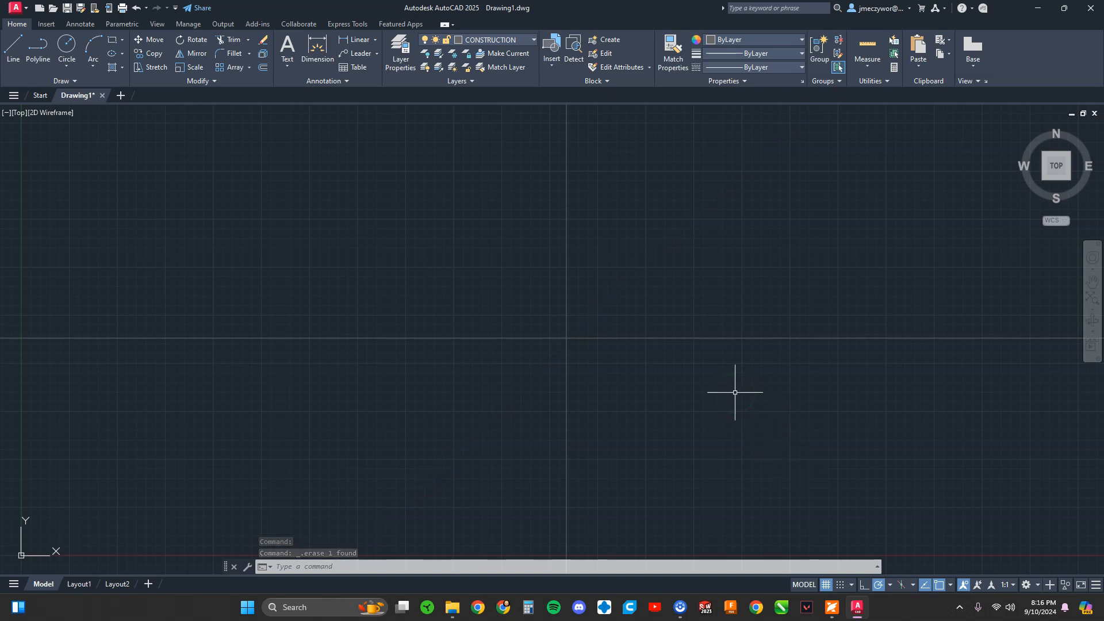
- Check the front and top view dimensions in the 2-SIDED-DICE PDF drawing and return to the AutoCAD drawing
{"action": "left_click_drag", "start_coordinate": [1103, 115], "coordinate": [500, 0]}
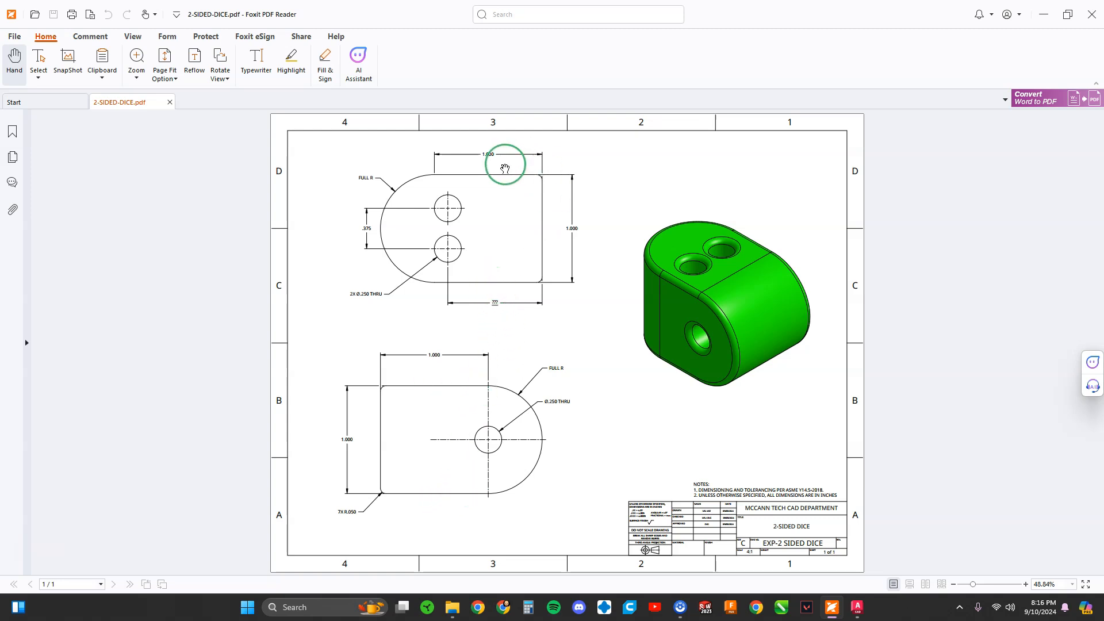
{"action": "left_click_drag", "start_coordinate": [424, 8], "coordinate": [1103, 237]}
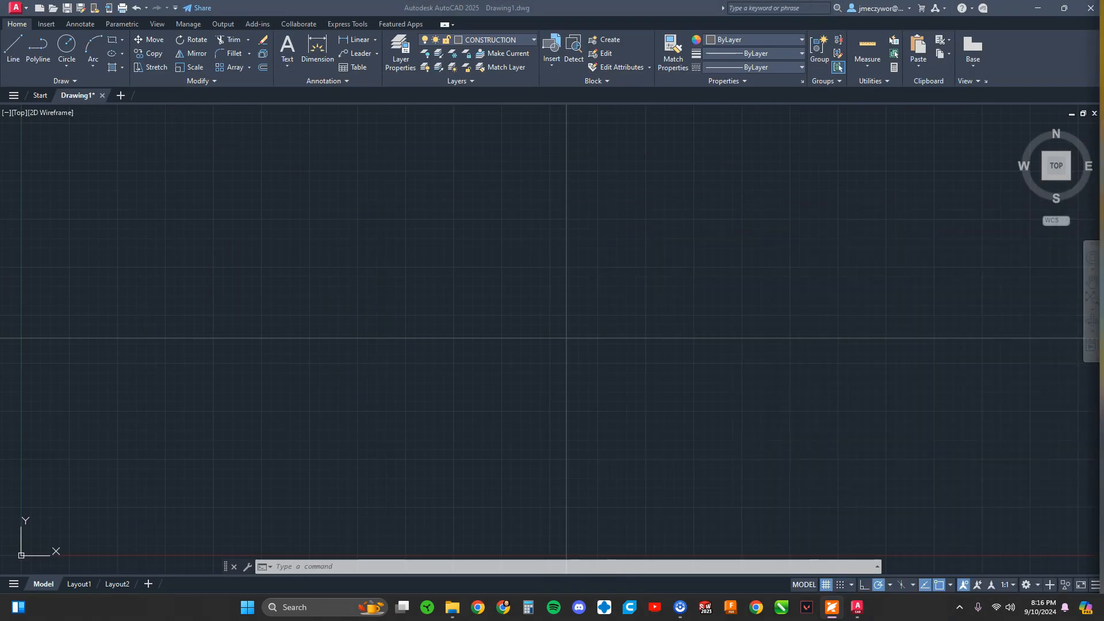
{"action": "left_click", "coordinate": [653, 274]}
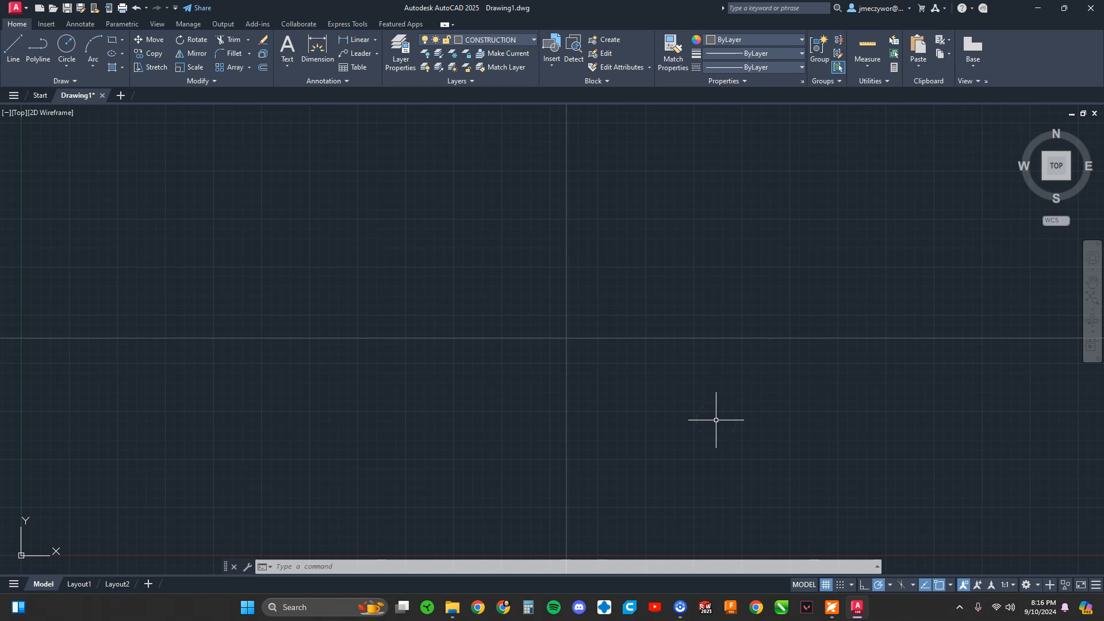
- Offset the horizontal construction line upward by a distance of 1
{"action": "type", "text": "O"}
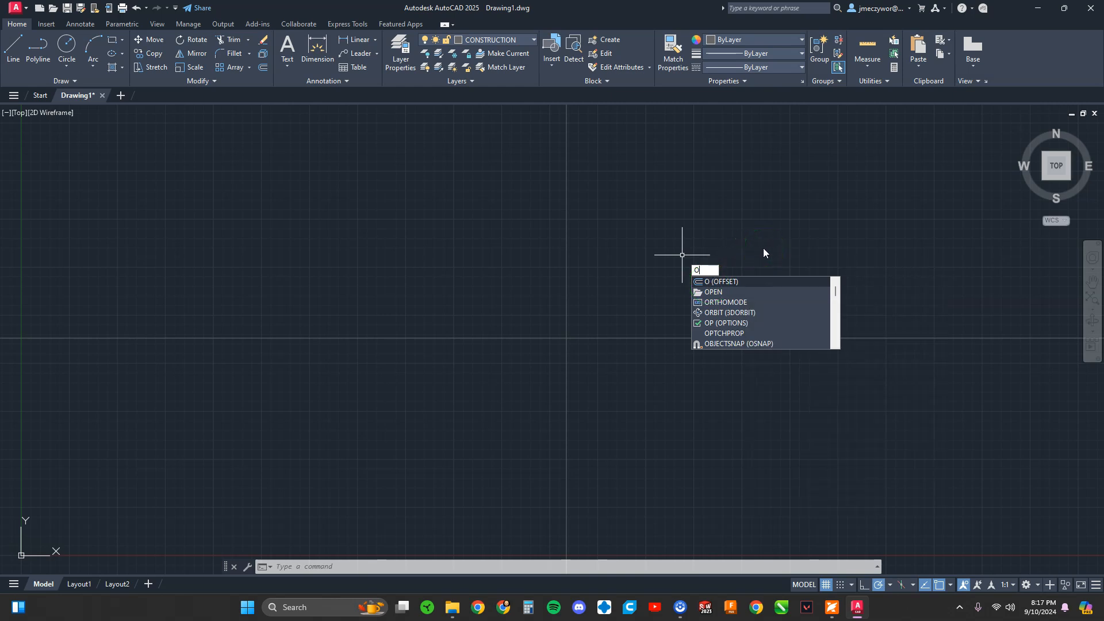
{"action": "key", "text": "Return"}
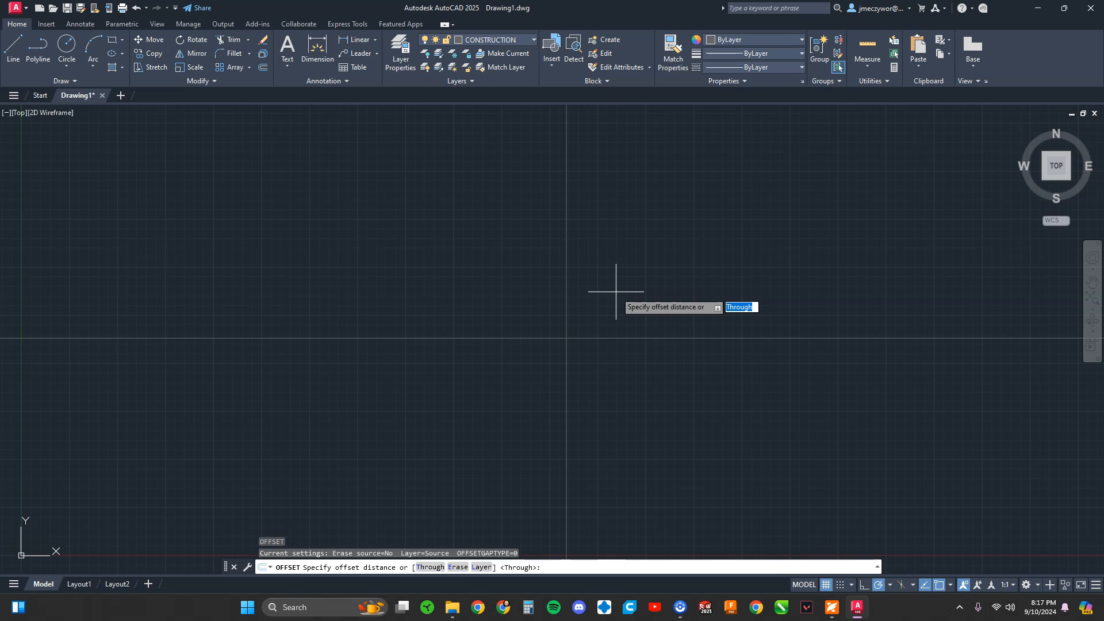
{"action": "type", "text": "1"}
{"action": "key", "text": "Return"}
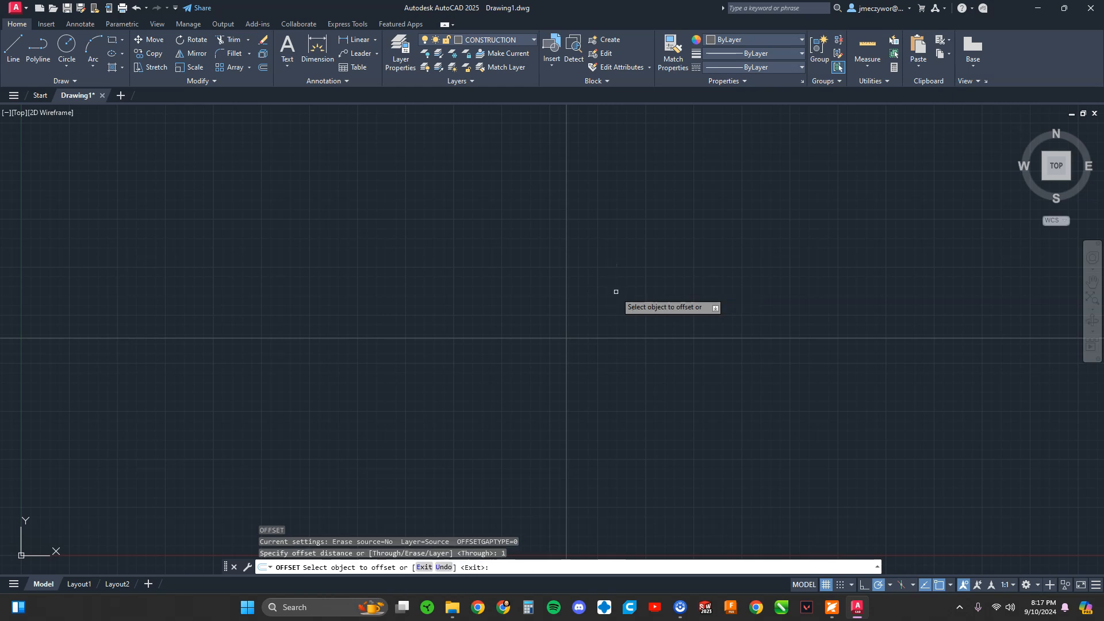
{"action": "left_click", "coordinate": [633, 338]}
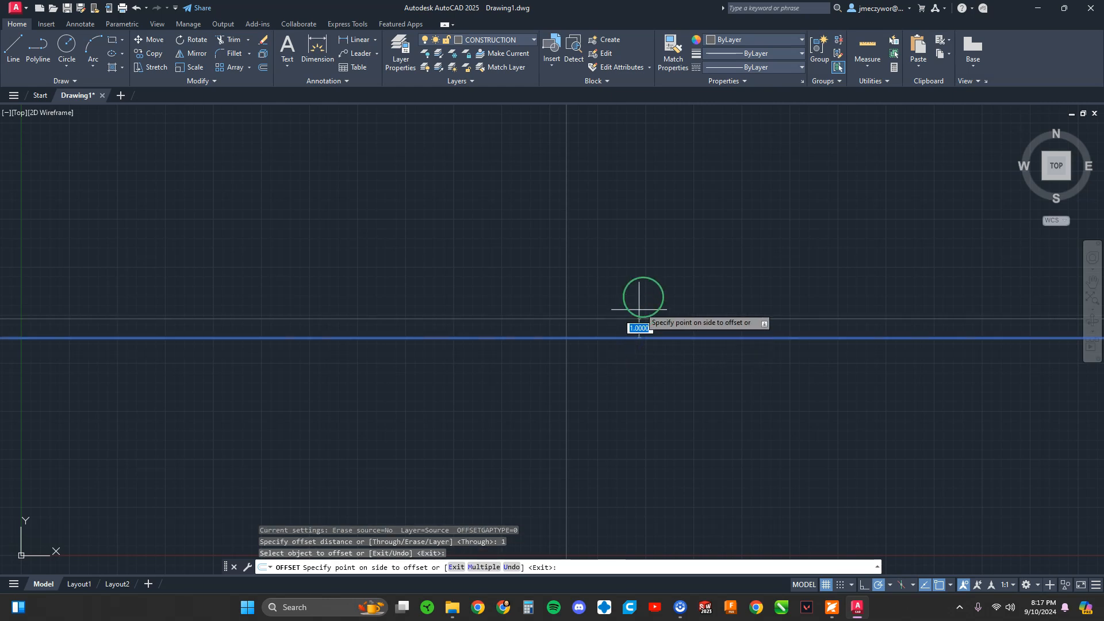
{"action": "left_click", "coordinate": [649, 238]}
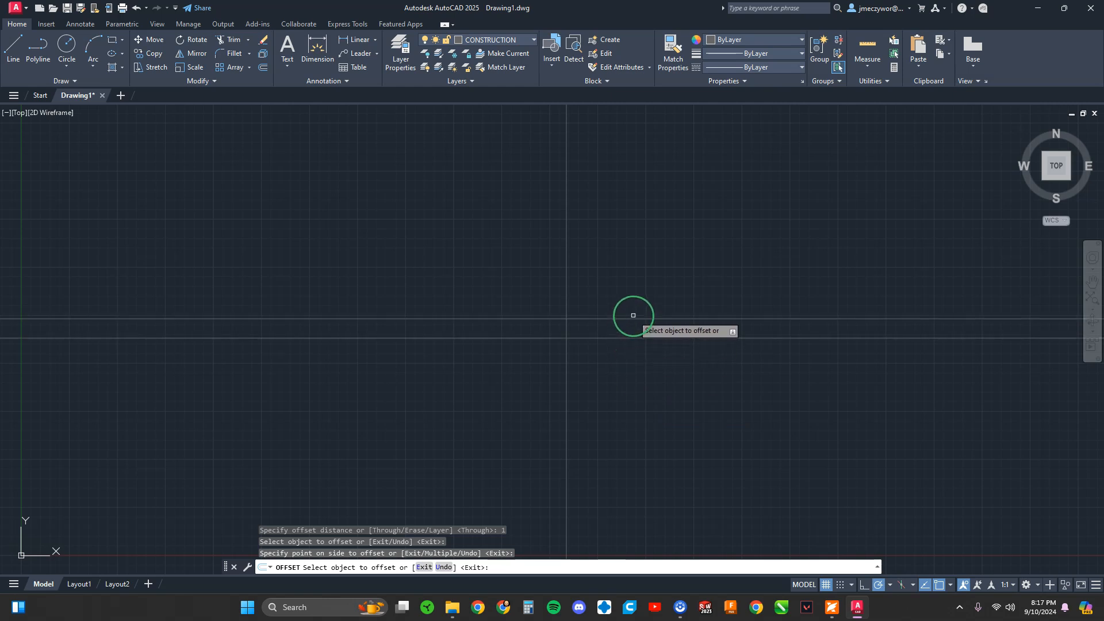
- Add two more horizontal construction lines above, each offset 1 upward from the previous one, and end the Offset command
{"action": "left_click", "coordinate": [635, 319]}
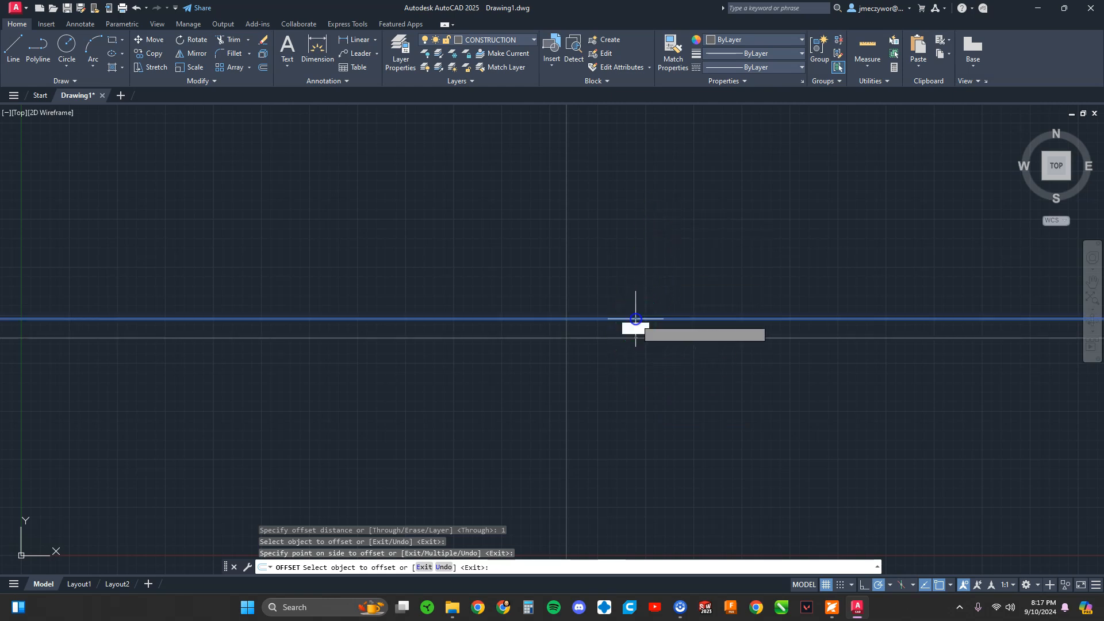
{"action": "left_click", "coordinate": [637, 253]}
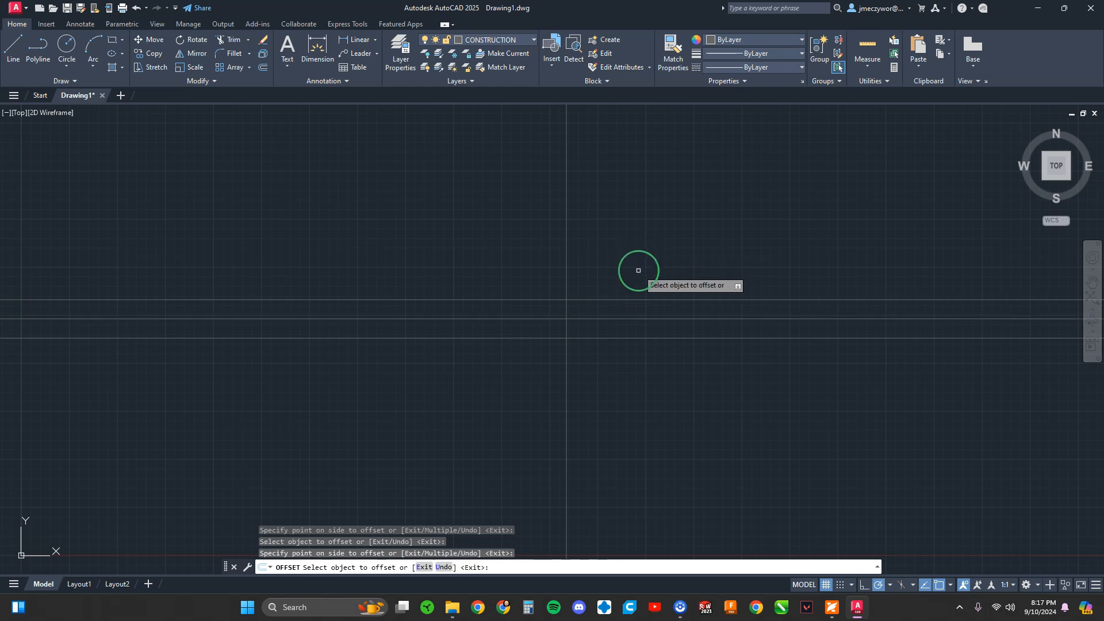
{"action": "left_click", "coordinate": [629, 298]}
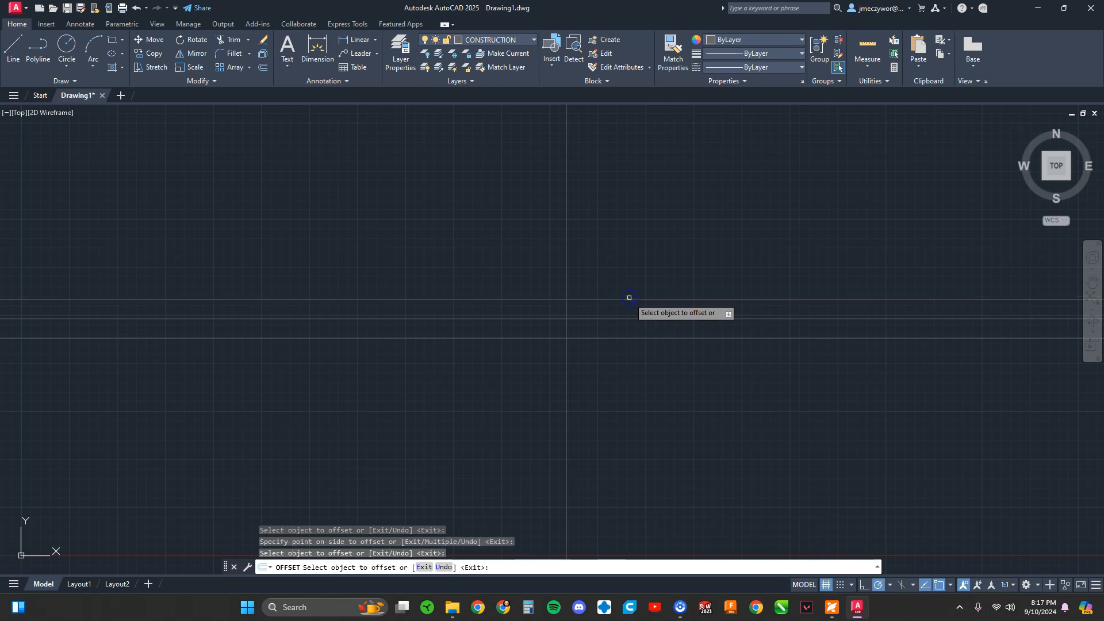
{"action": "left_click", "coordinate": [629, 298]}
{"action": "left_click", "coordinate": [632, 230]}
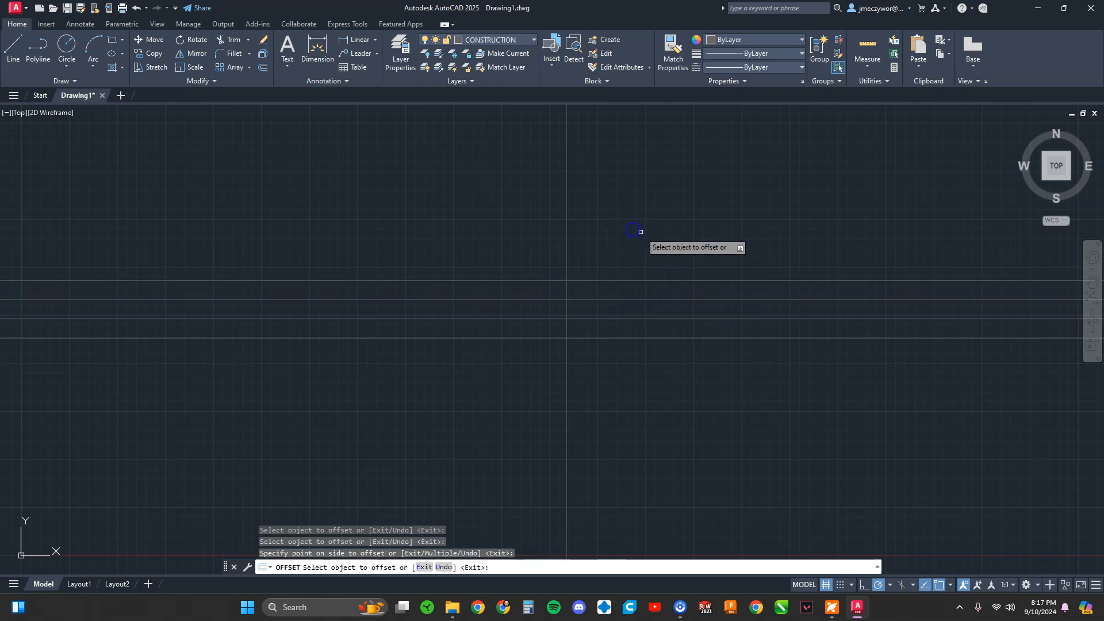
{"action": "right_click", "coordinate": [721, 448]}
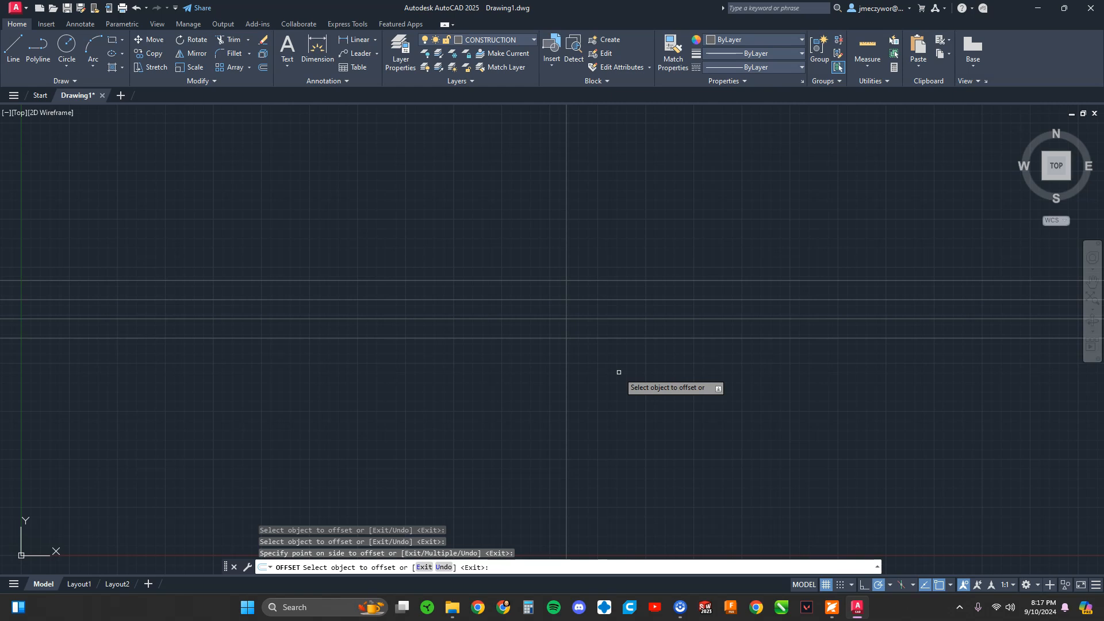
{"action": "key", "text": "Return"}
- Offset the vertical construction line 1.5 to its right and exit the Offset command
{"action": "key", "text": "XF86AudioRaiseVolume"}
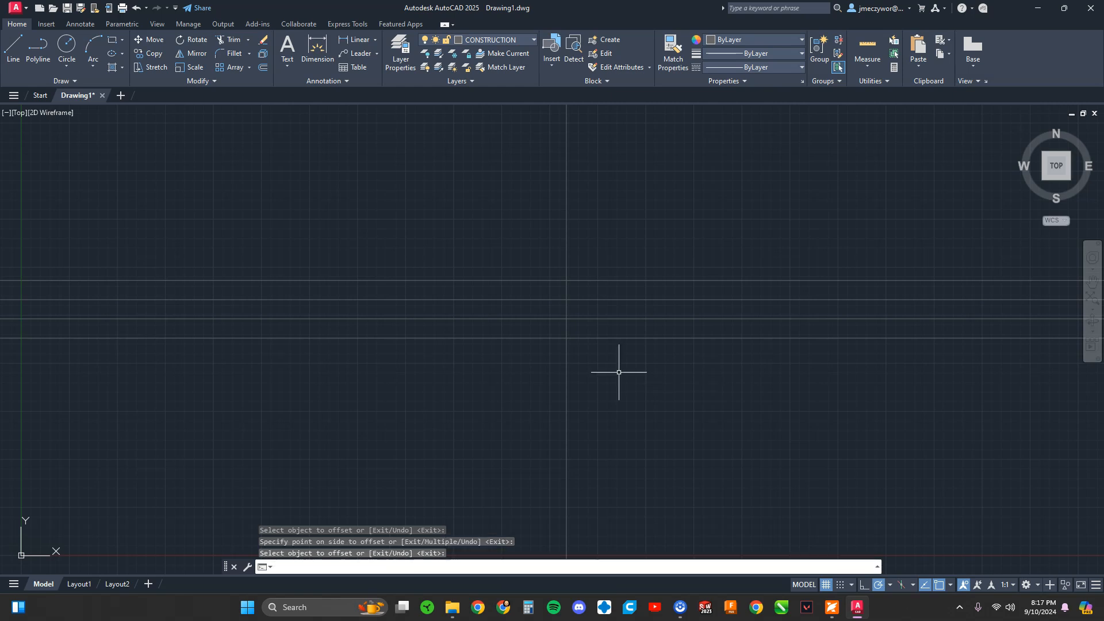
{"action": "key", "text": "Return"}
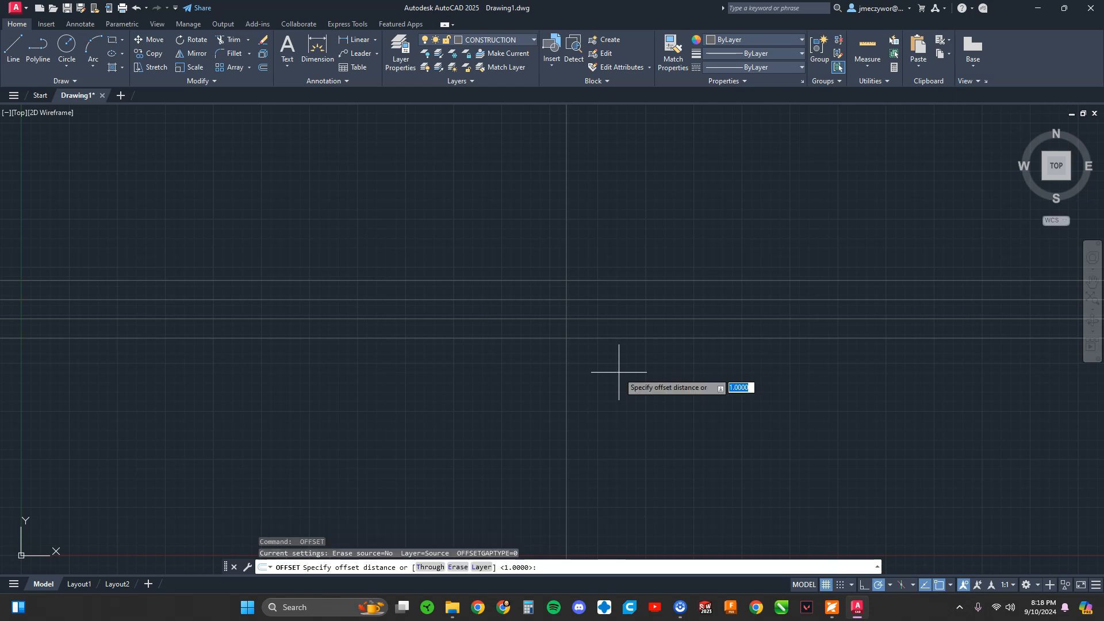
{"action": "type", "text": "1.5"}
{"action": "key", "text": "Return"}
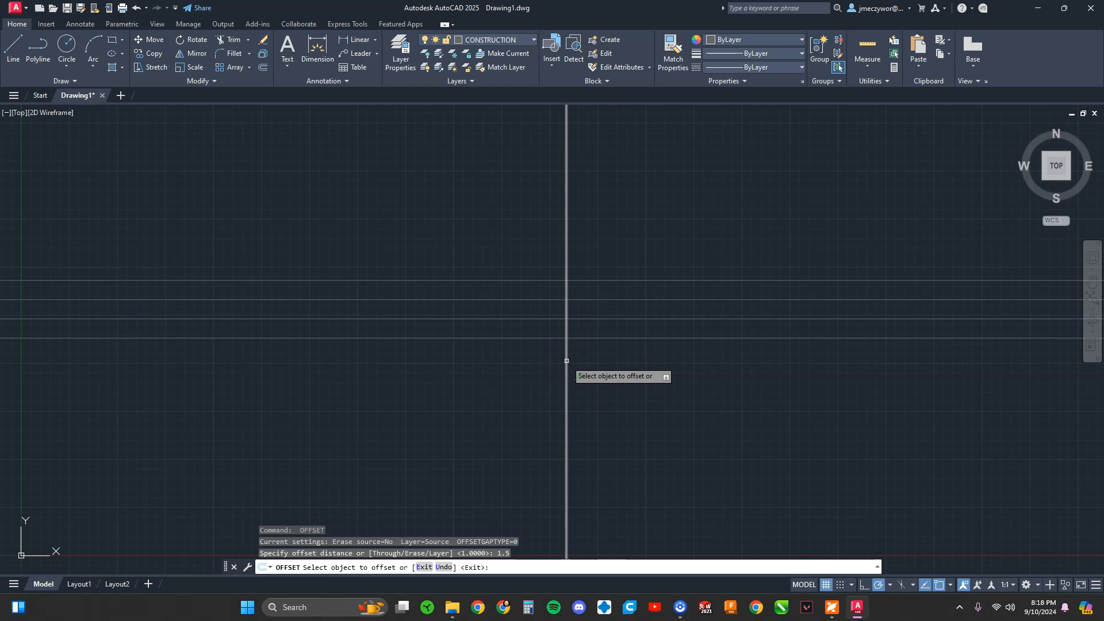
{"action": "left_click", "coordinate": [566, 360]}
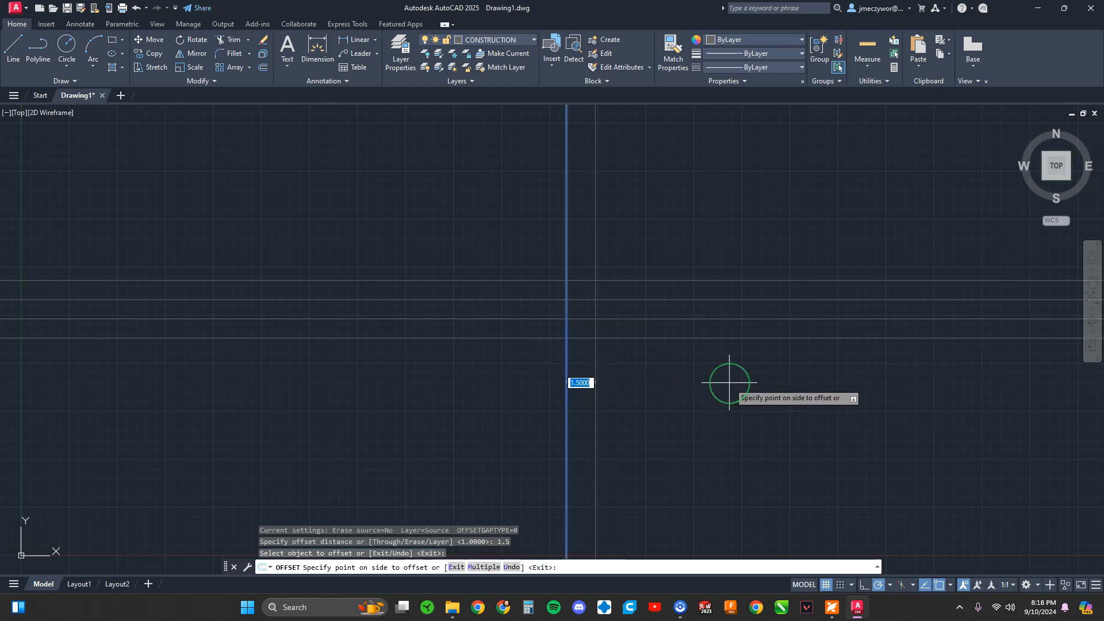
{"action": "left_click", "coordinate": [730, 382]}
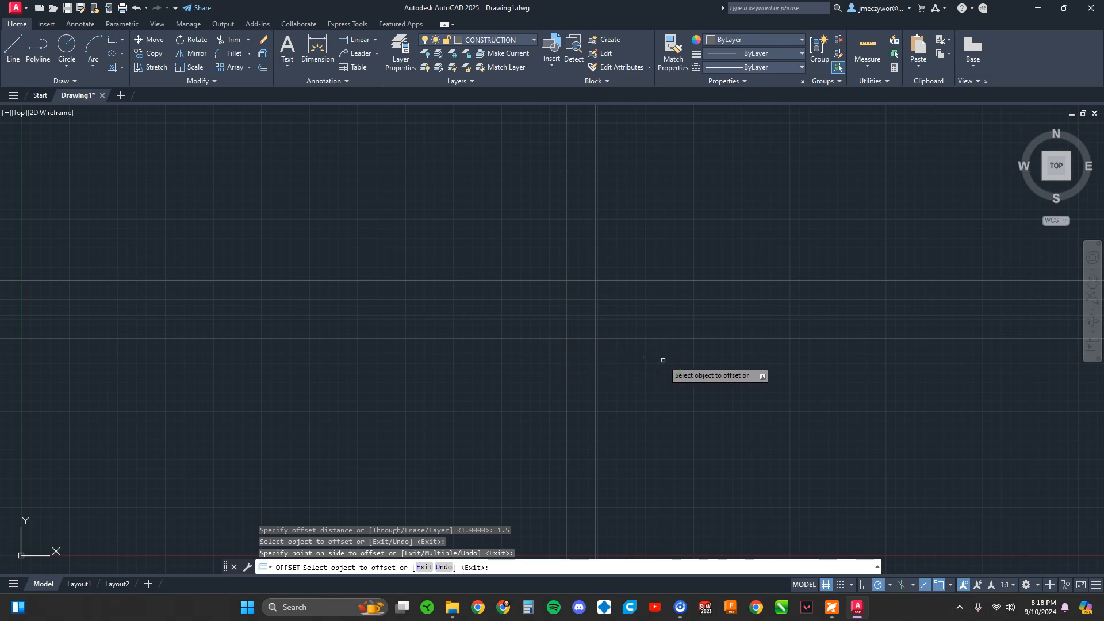
{"action": "key", "text": "Escape"}
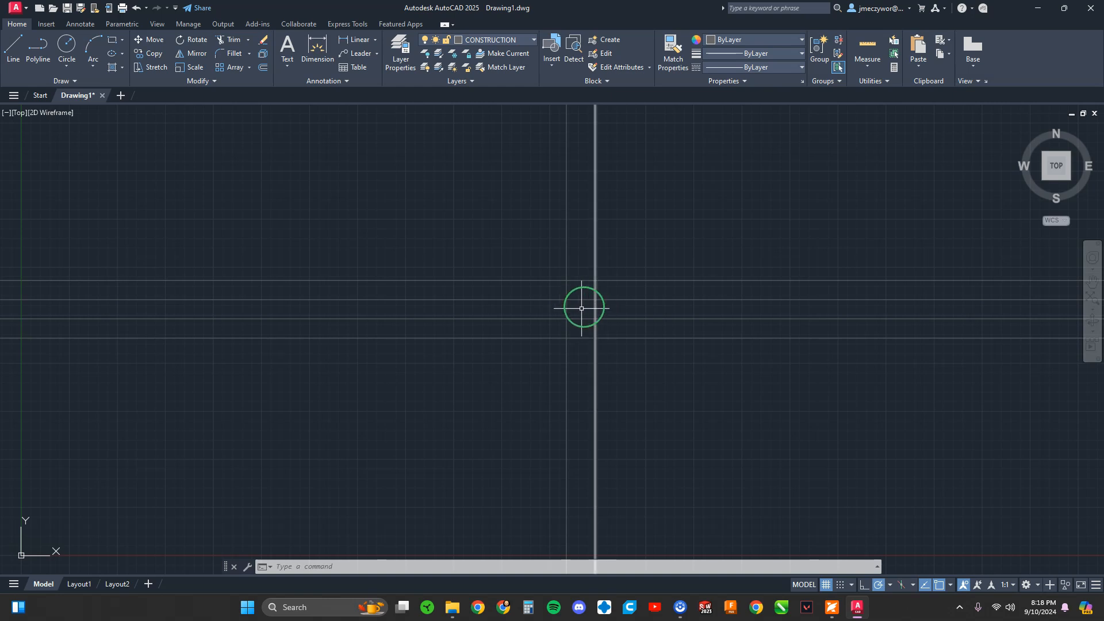
- Examine the construction grid at different magnifications, ending with a close view of the cells between the two vertical lines
{"action": "scroll", "coordinate": [581, 309], "scroll_direction": "up", "scroll_amount": 5}
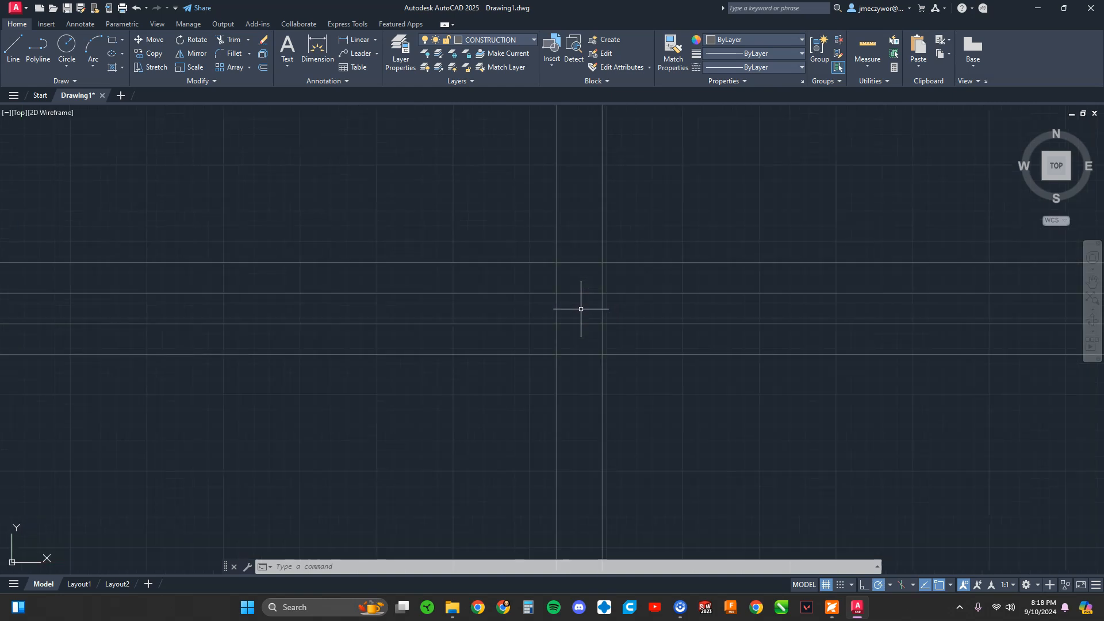
{"action": "scroll", "coordinate": [581, 309], "scroll_direction": "down", "scroll_amount": 8}
{"action": "scroll", "coordinate": [533, 415], "scroll_direction": "up", "scroll_amount": 3}
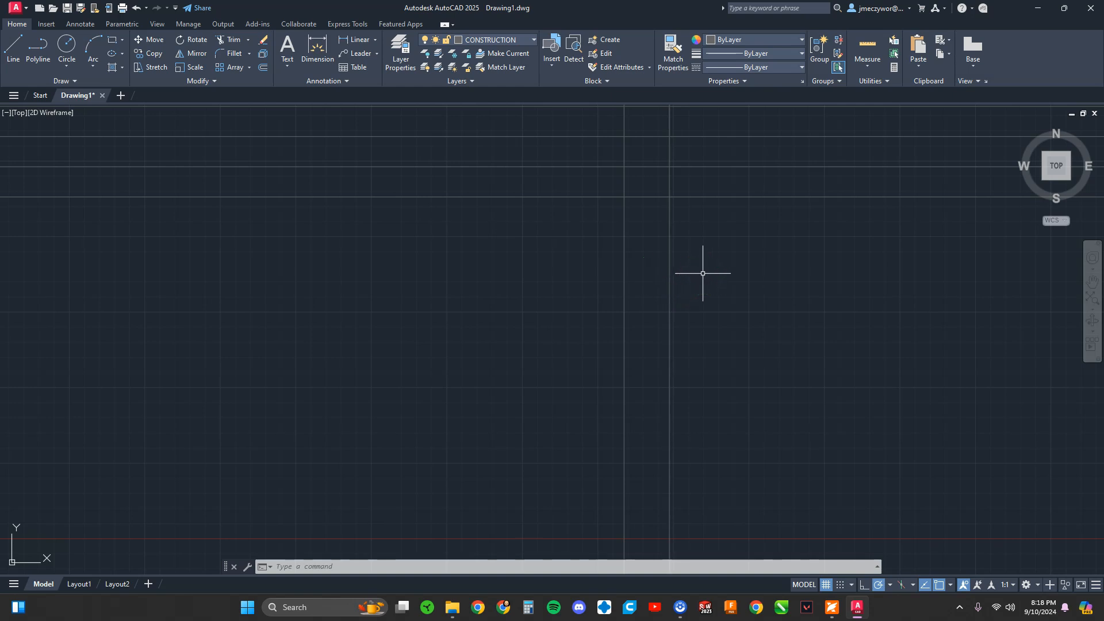
{"action": "middle_click_drag", "start_coordinate": [702, 273], "coordinate": [594, 458]}
{"action": "scroll", "coordinate": [538, 341], "scroll_direction": "up", "scroll_amount": 2}
{"action": "scroll", "coordinate": [537, 341], "scroll_direction": "up", "scroll_amount": 2}
{"action": "scroll", "coordinate": [536, 330], "scroll_direction": "down", "scroll_amount": 6}
{"action": "scroll", "coordinate": [487, 337], "scroll_direction": "down", "scroll_amount": 2}
{"action": "scroll", "coordinate": [308, 420], "scroll_direction": "up", "scroll_amount": 4}
{"action": "scroll", "coordinate": [358, 400], "scroll_direction": "down", "scroll_amount": 4}
{"action": "scroll", "coordinate": [446, 368], "scroll_direction": "up", "scroll_amount": 6}
{"action": "scroll", "coordinate": [562, 333], "scroll_direction": "up", "scroll_amount": 4}
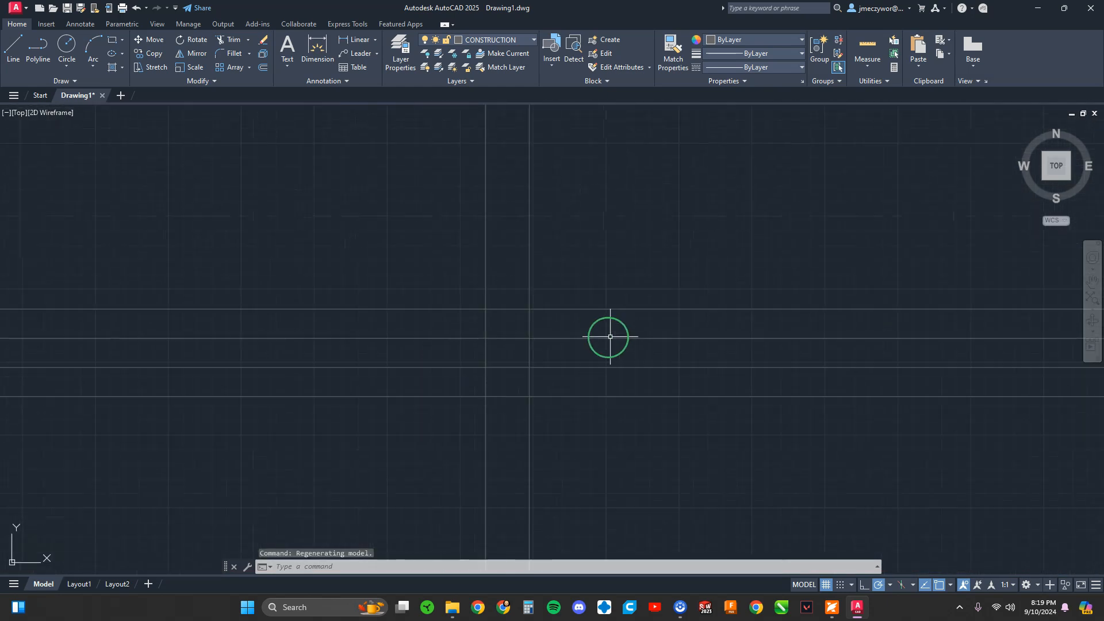
{"action": "scroll", "coordinate": [544, 355], "scroll_direction": "up", "scroll_amount": 2}
{"action": "mouse_move", "coordinate": [496, 350]}
{"action": "middle_mouse_down"}
{"action": "mouse_move", "coordinate": [578, 309]}
{"action": "mouse_move", "coordinate": [567, 330]}
{"action": "middle_mouse_up"}
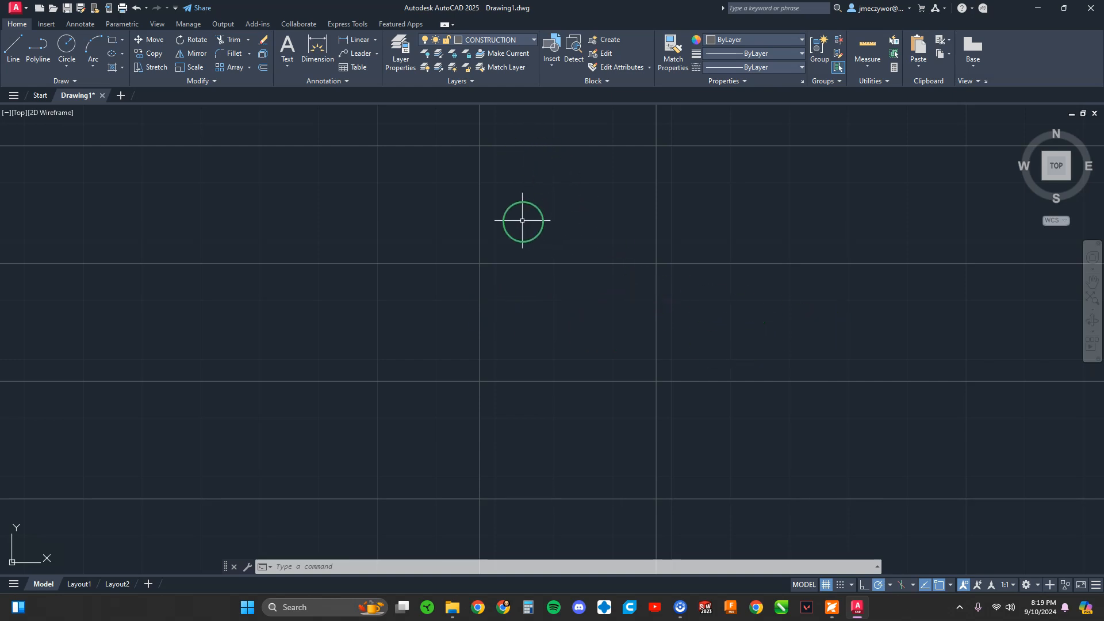
- Make the OBJECT layer current and trace the grid cell between the top two horizontal construction lines as a closed rectangle of lines
{"action": "left_click", "coordinate": [481, 42]}
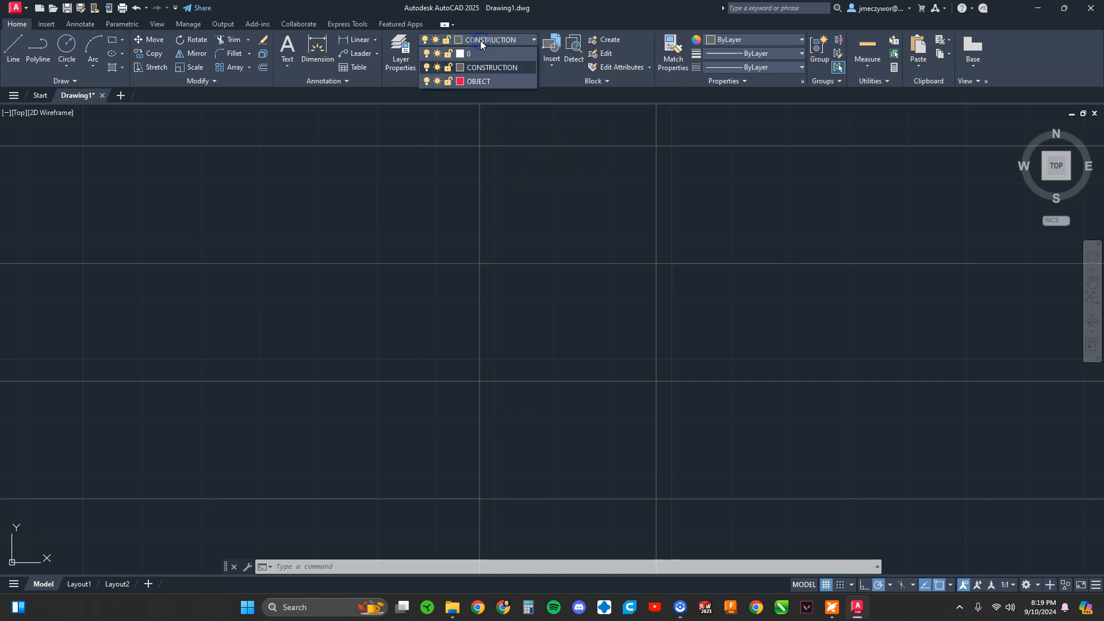
{"action": "left_click", "coordinate": [482, 82]}
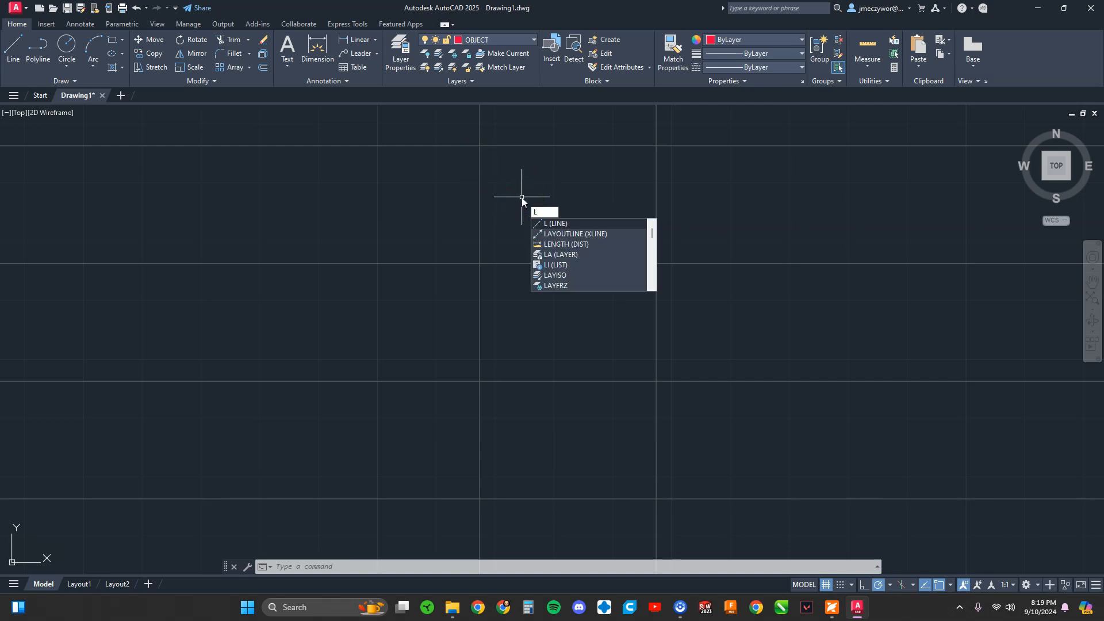
{"action": "key", "text": "Return"}
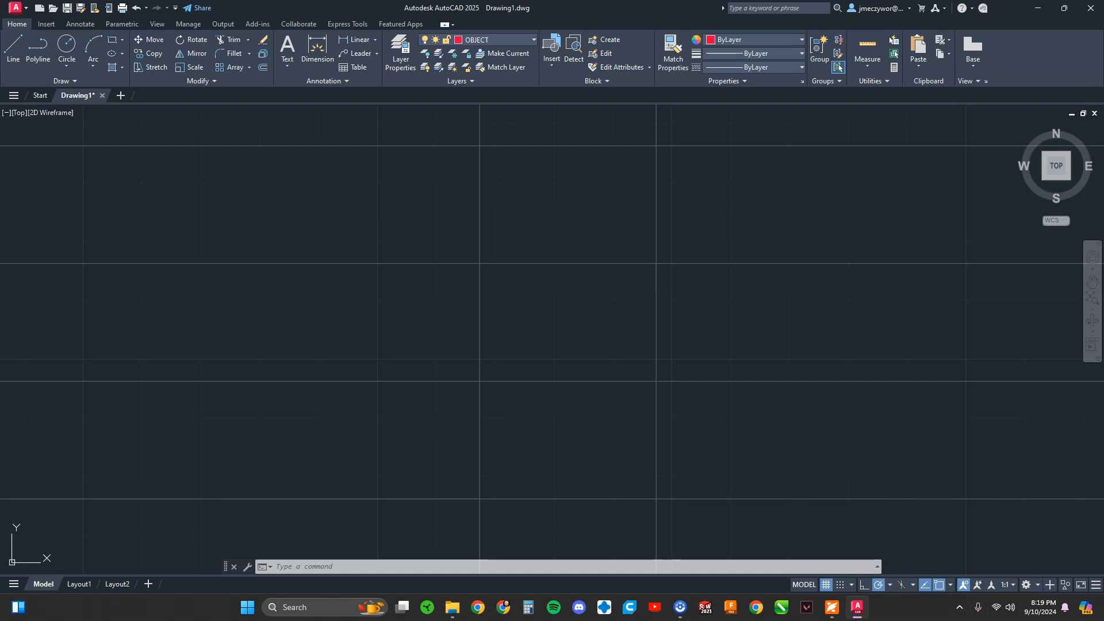
{"action": "left_click", "coordinate": [656, 146]}
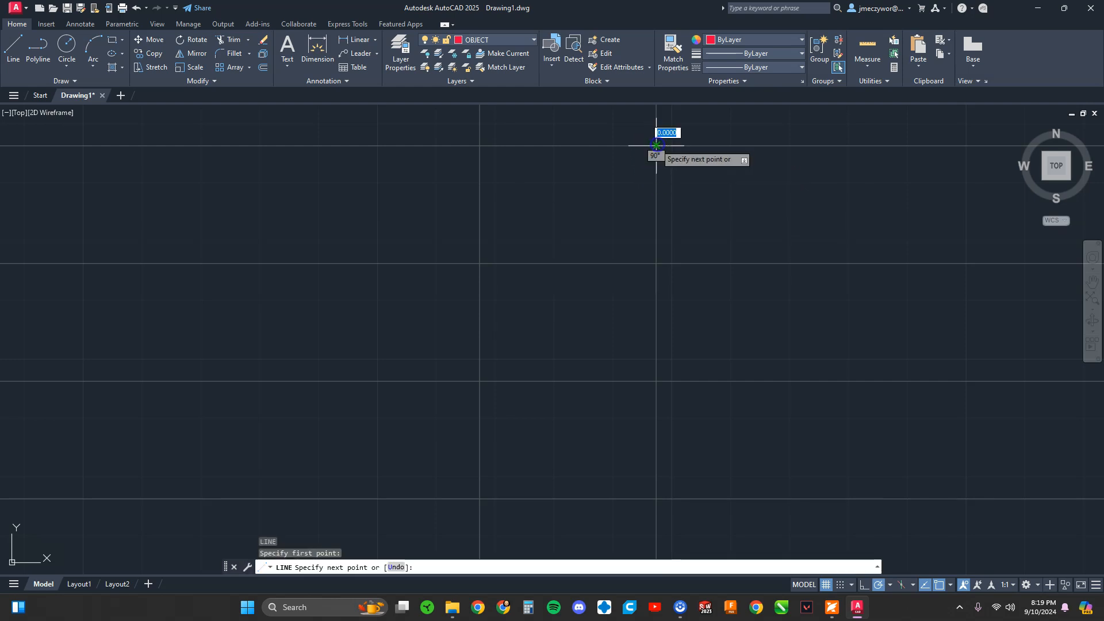
{"action": "left_click", "coordinate": [484, 146]}
{"action": "left_click", "coordinate": [480, 263]}
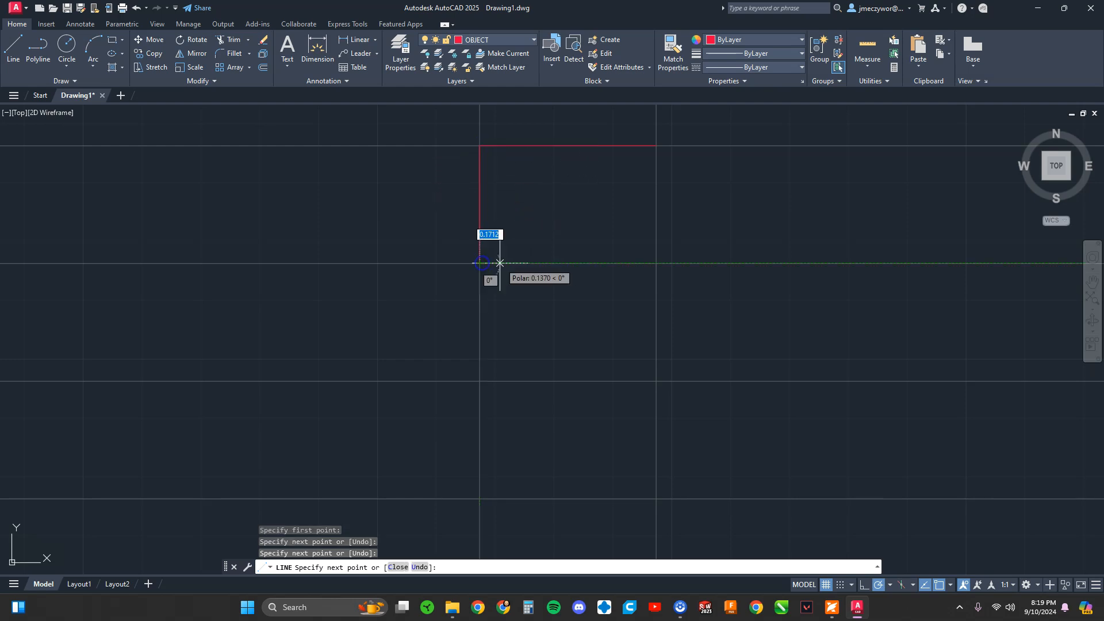
{"action": "left_click", "coordinate": [657, 263]}
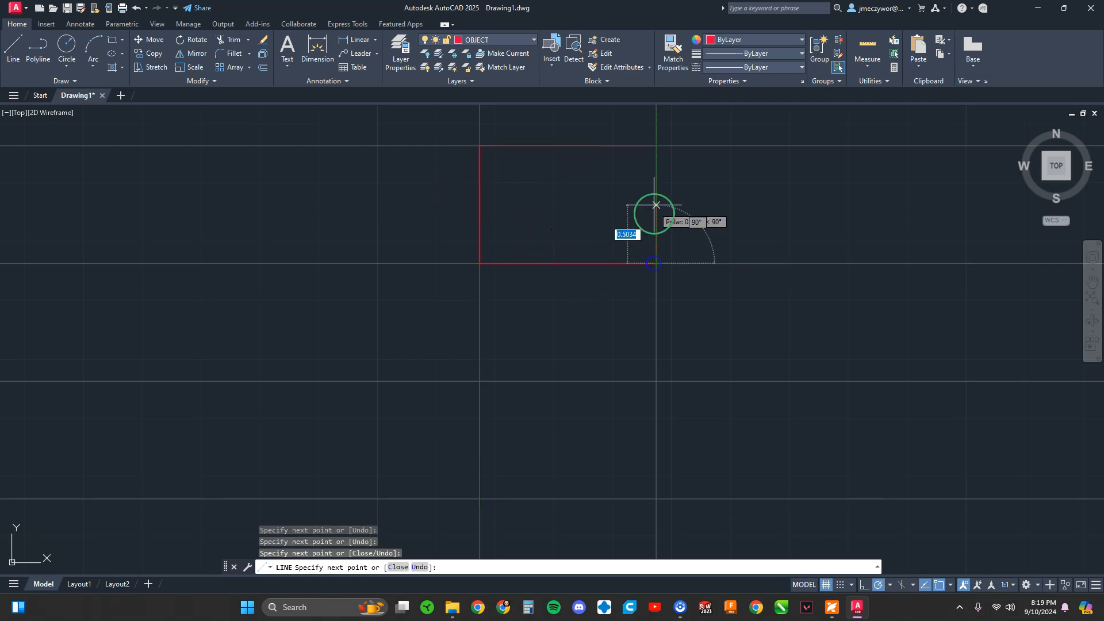
{"action": "left_click", "coordinate": [656, 146]}
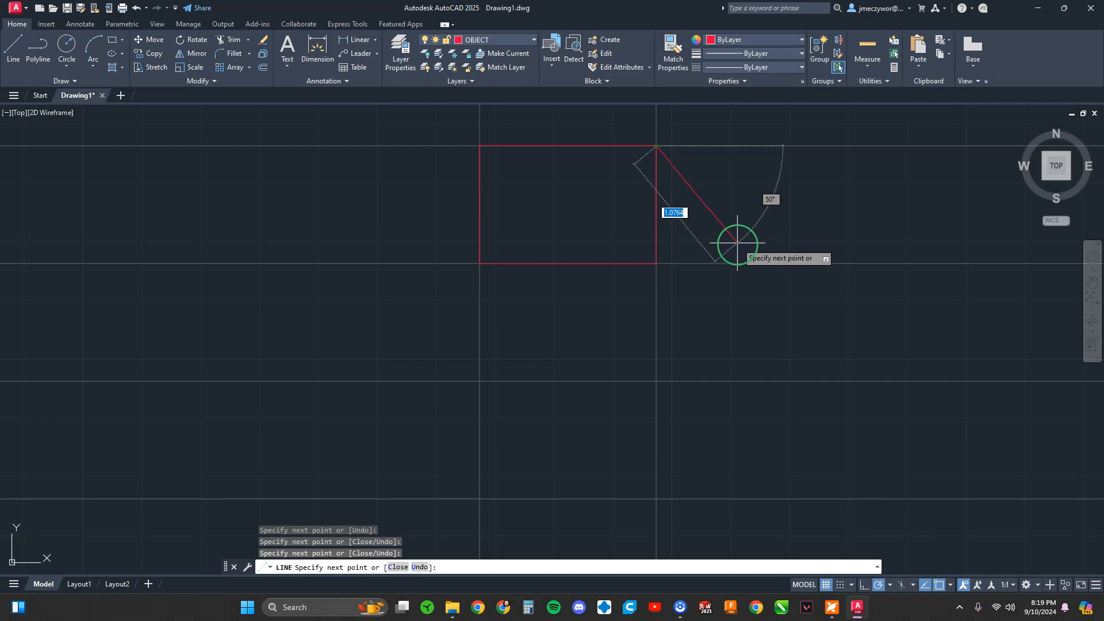
{"action": "key", "text": "Return"}
{"action": "key", "text": "XF86AudioRaiseVolume"}
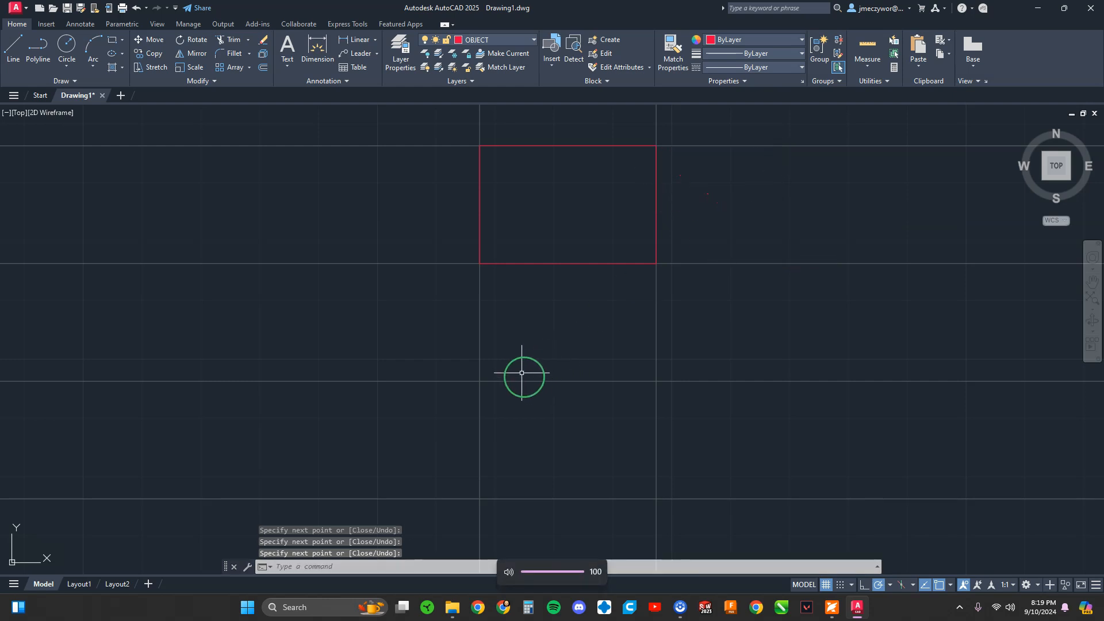
- Trace the grid cell between the bottom two horizontal construction lines as a second closed rectangle of lines
{"action": "key", "text": "Return"}
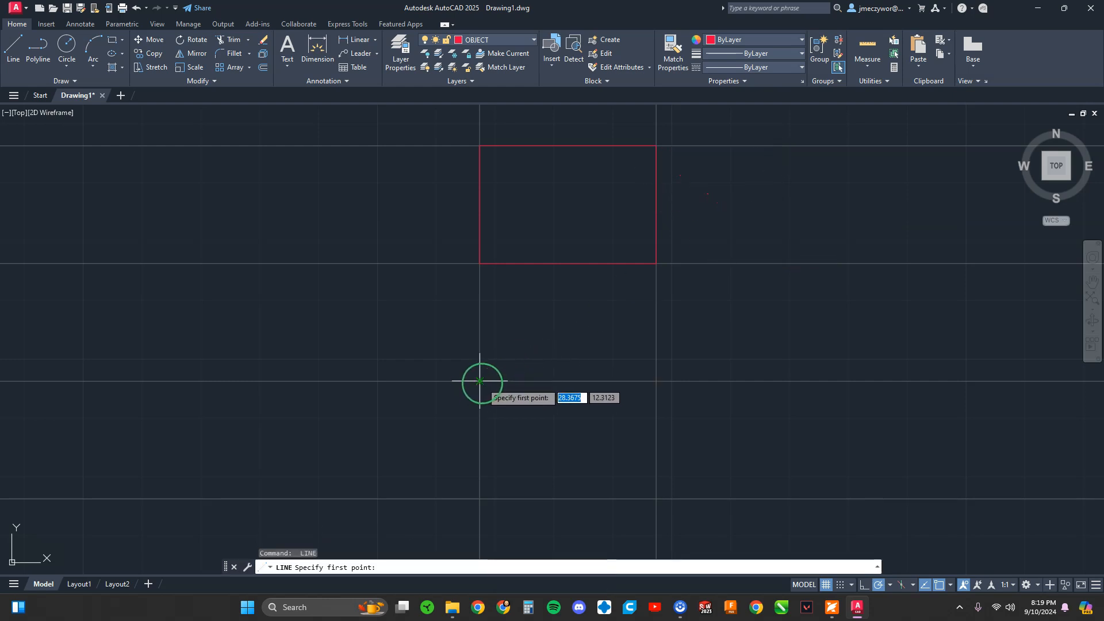
{"action": "left_click", "coordinate": [480, 381]}
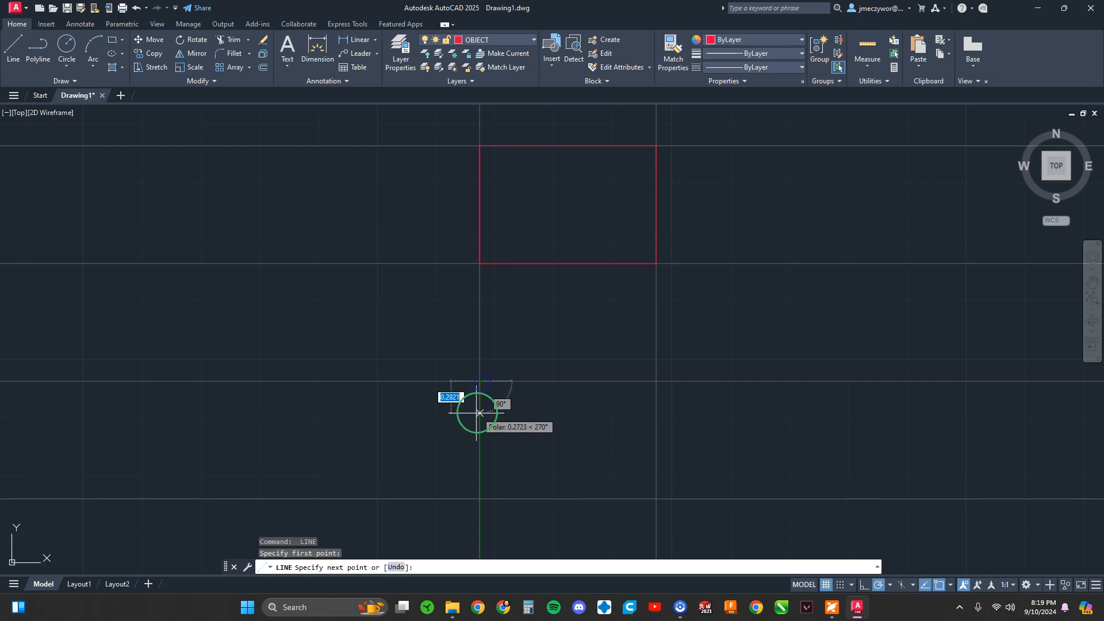
{"action": "left_click", "coordinate": [480, 499]}
{"action": "left_click", "coordinate": [657, 499]}
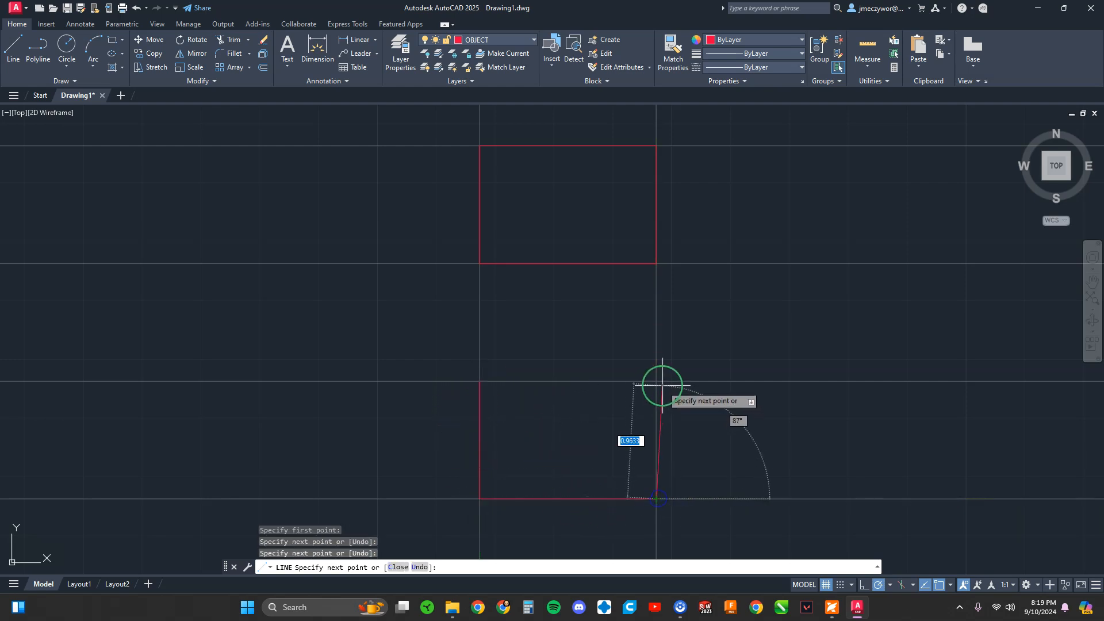
{"action": "left_click", "coordinate": [656, 382]}
{"action": "left_click", "coordinate": [480, 380]}
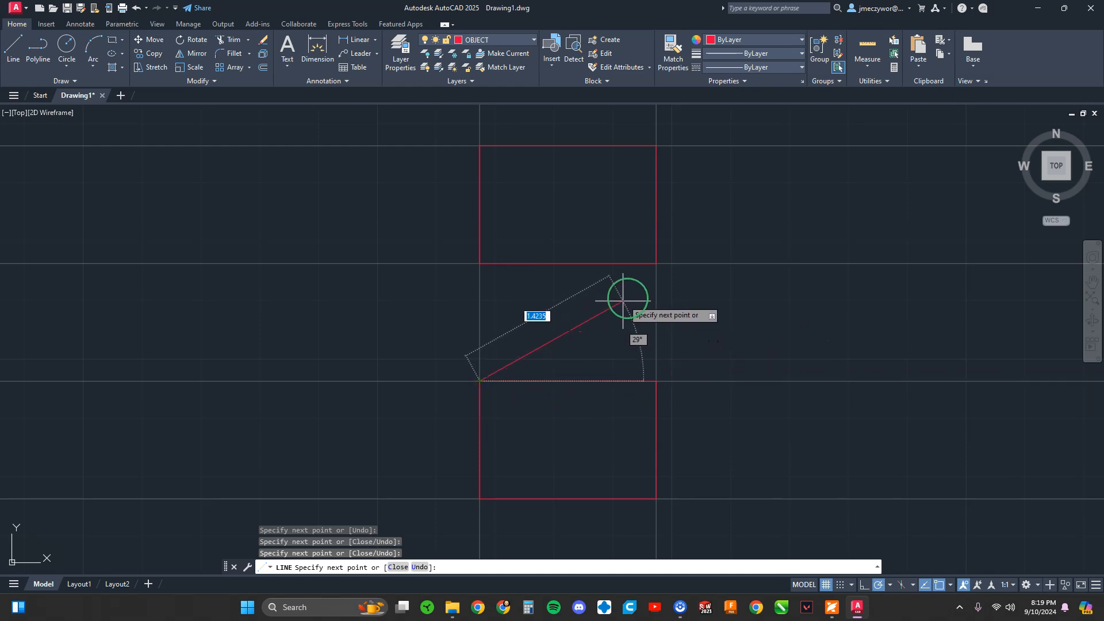
{"action": "key", "text": "Return"}
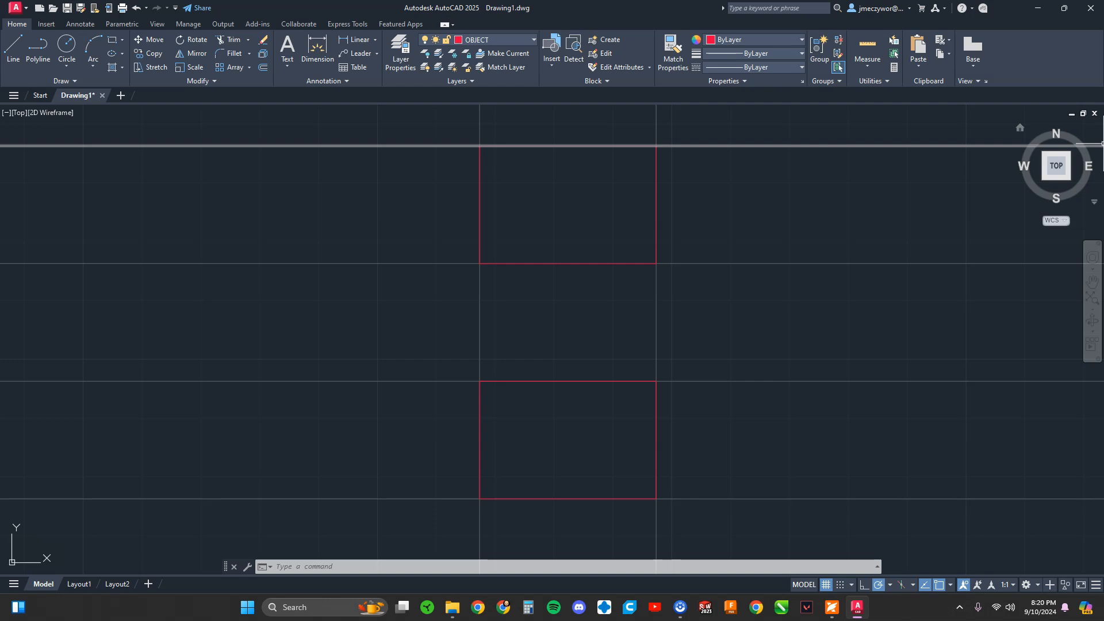
- Consult the two dimensioned views in 2-SIDED-DICE.pdf in Foxit PDF Reader and return to the AutoCAD drawing
{"action": "left_click_drag", "start_coordinate": [1103, 26], "coordinate": [578, 1]}
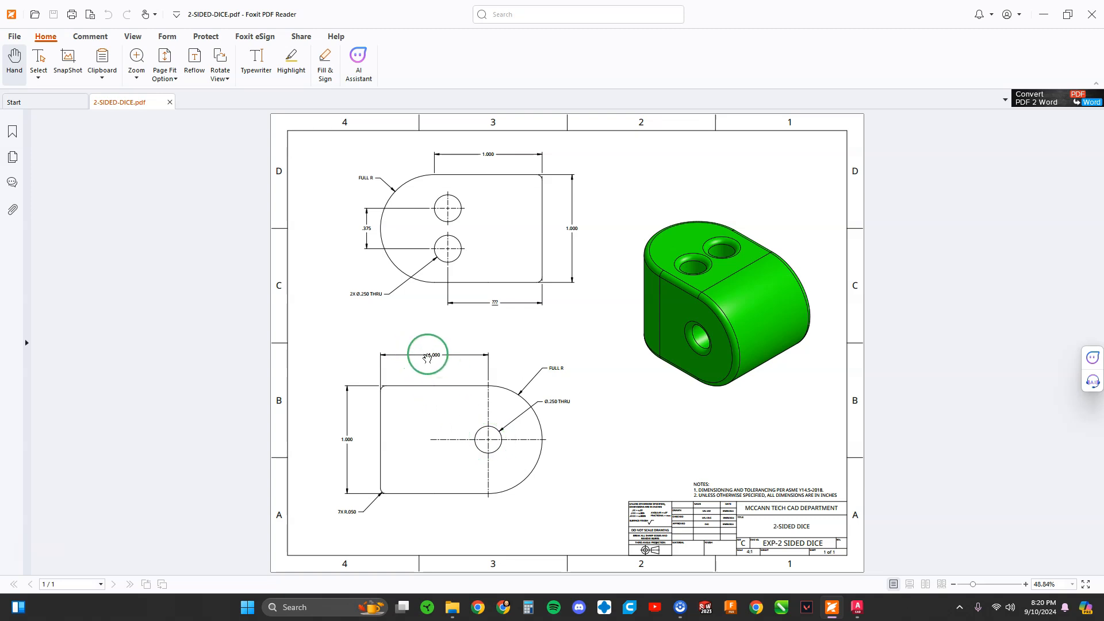
{"action": "left_click_drag", "start_coordinate": [719, 11], "coordinate": [1103, 135]}
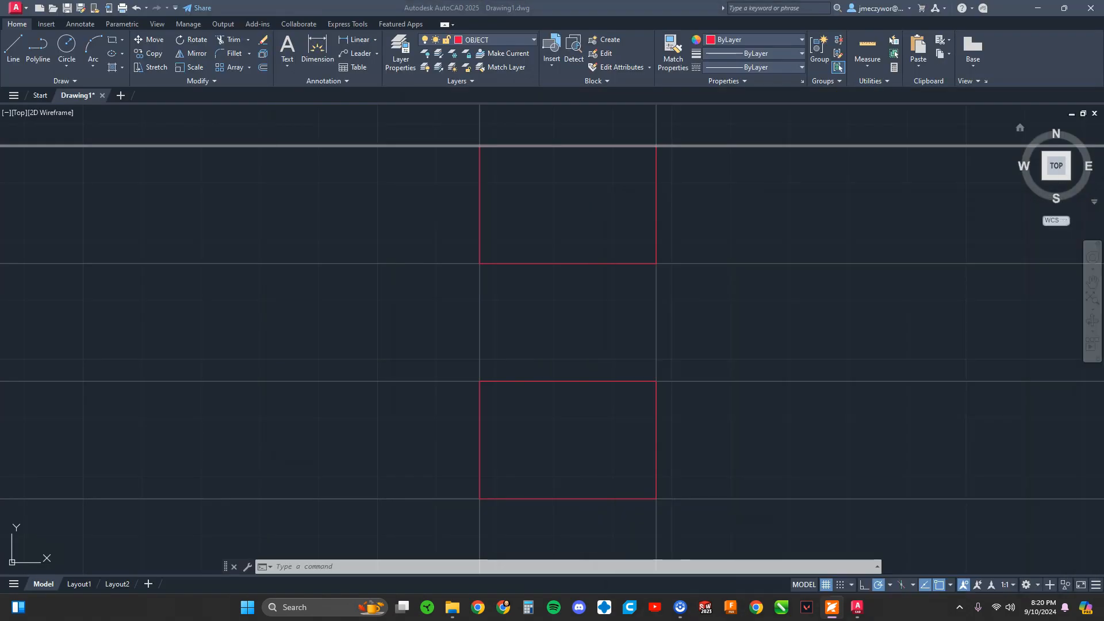
{"action": "left_click", "coordinate": [580, 325]}
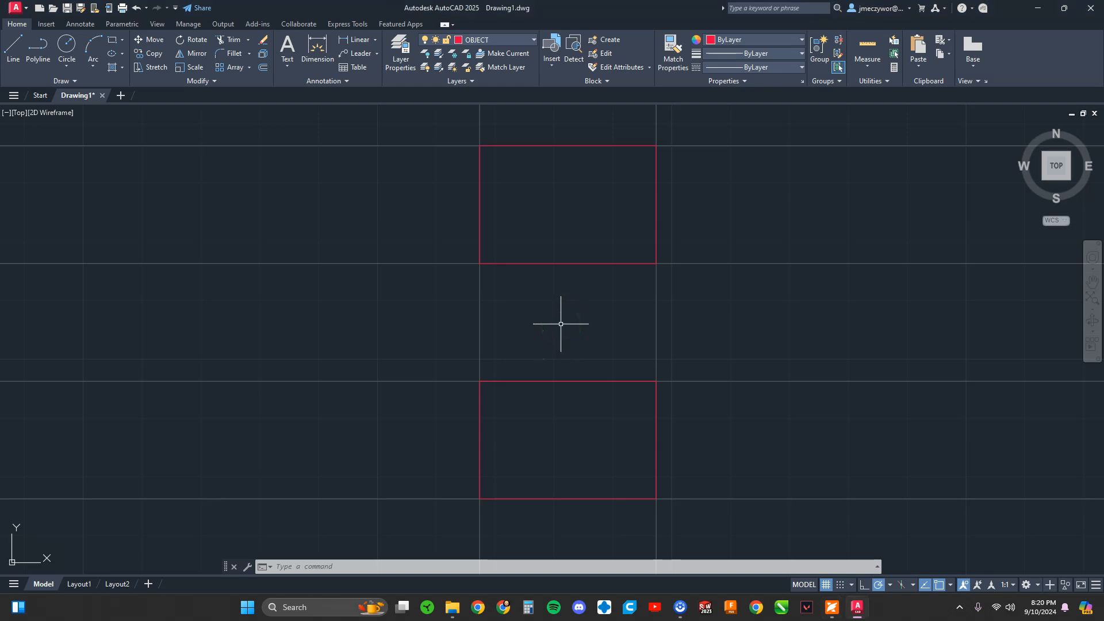
- Offset the left vertical construction line 1 to the right and the right one 1 to the left
{"action": "type", "text": "O"}
{"action": "key", "text": "Return"}
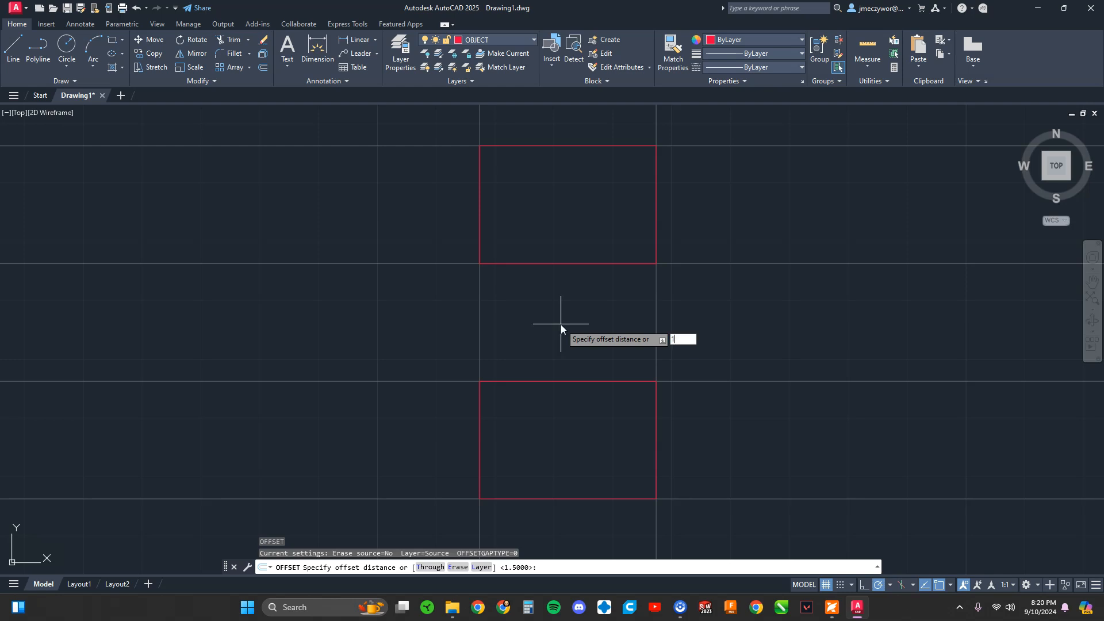
{"action": "type", "text": "1"}
{"action": "key", "text": "Return"}
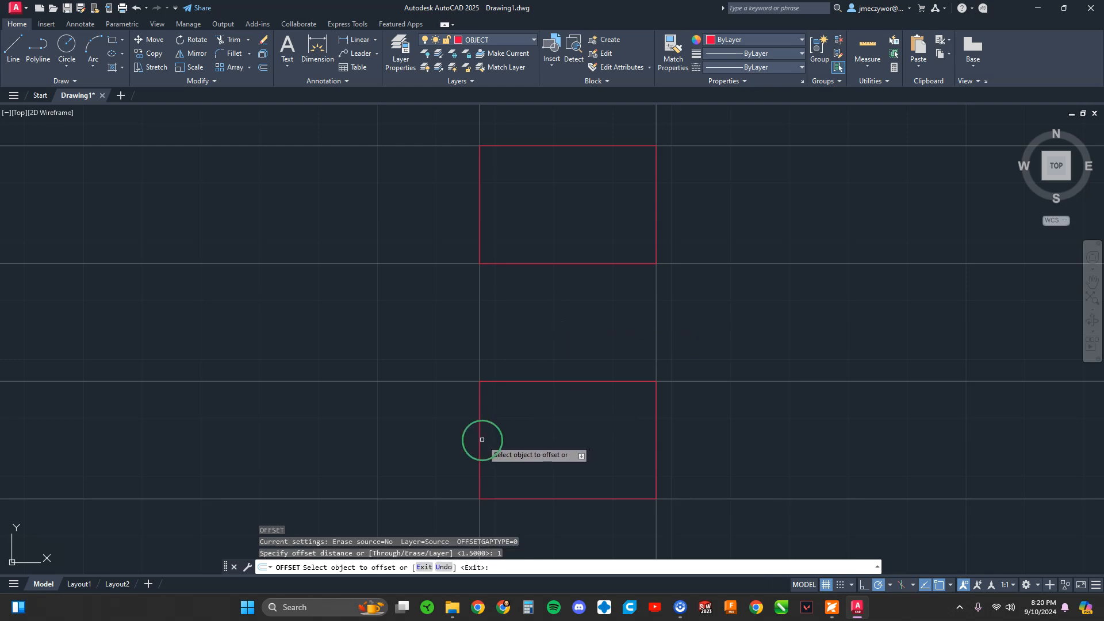
{"action": "left_click", "coordinate": [479, 335]}
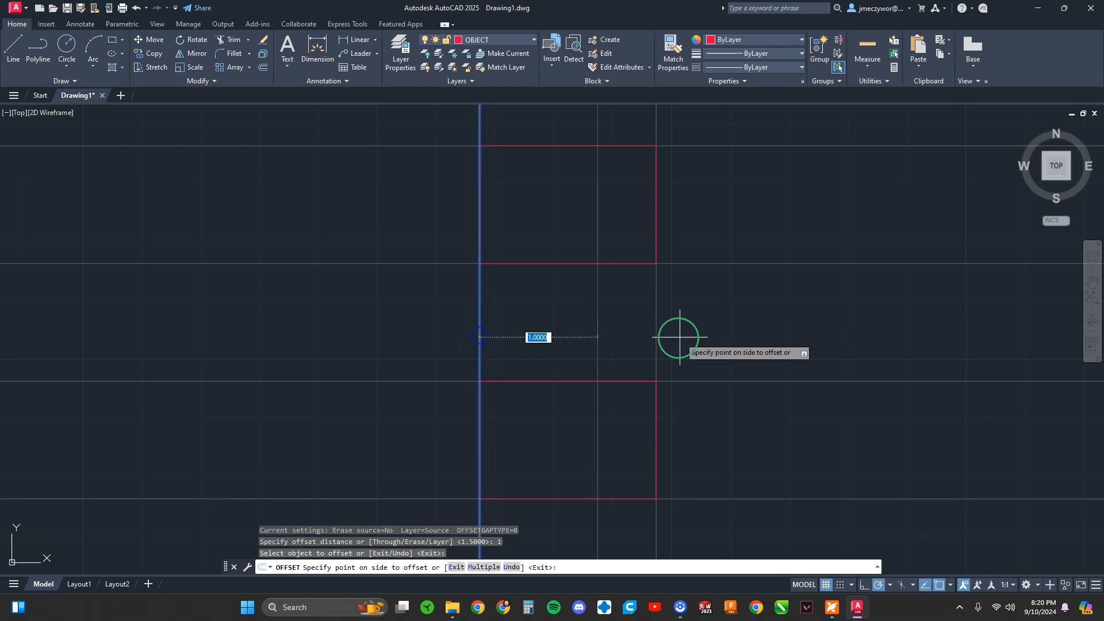
{"action": "left_click", "coordinate": [786, 336]}
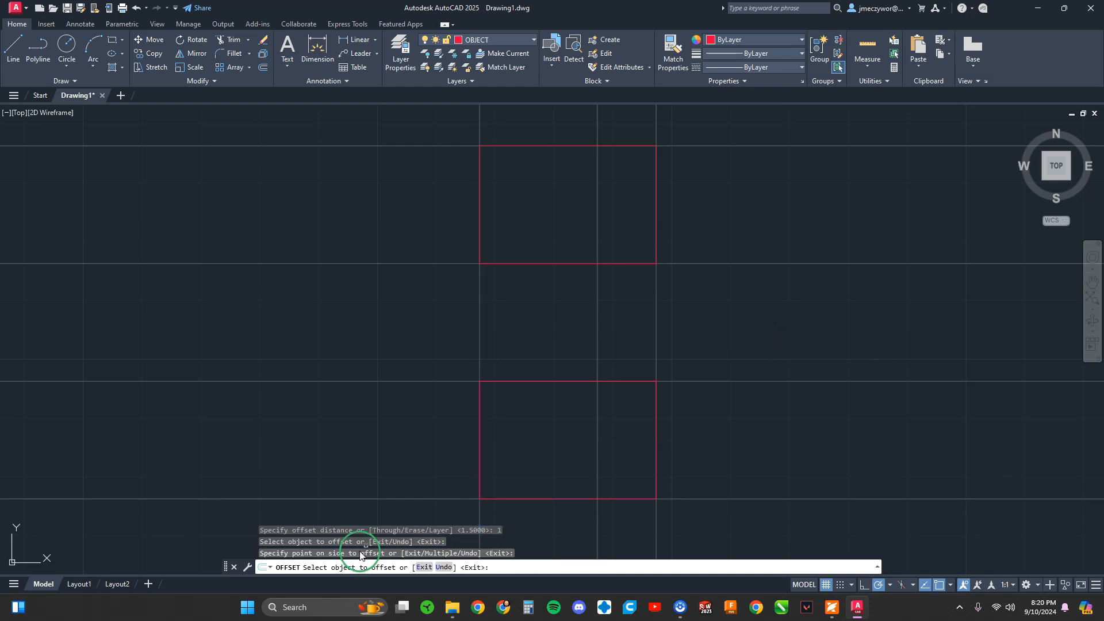
{"action": "left_click", "coordinate": [656, 286]}
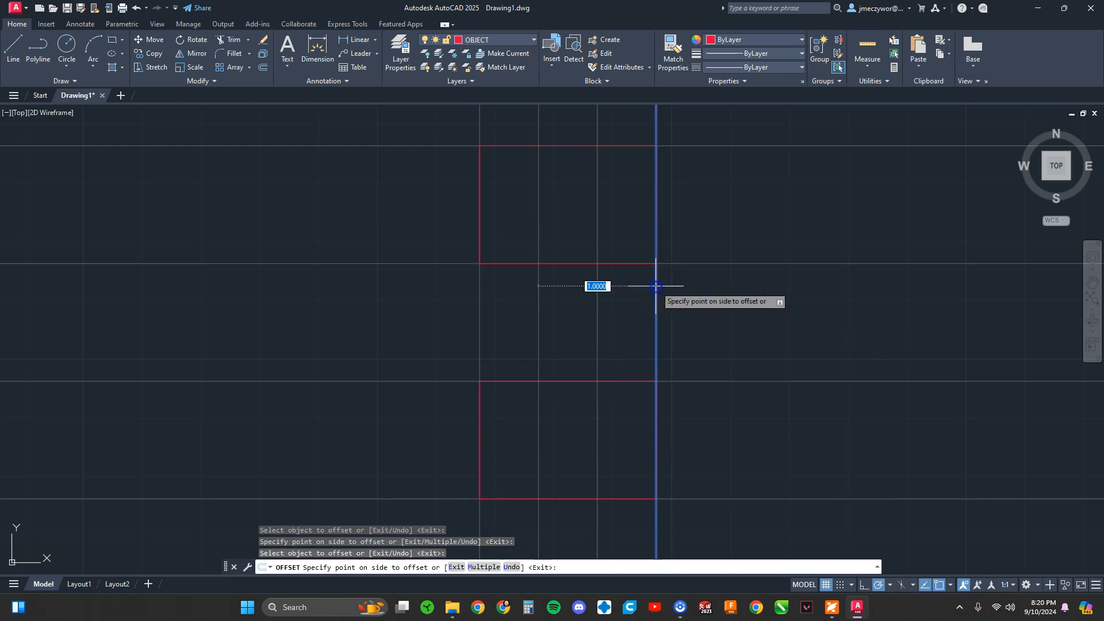
{"action": "left_click", "coordinate": [510, 298]}
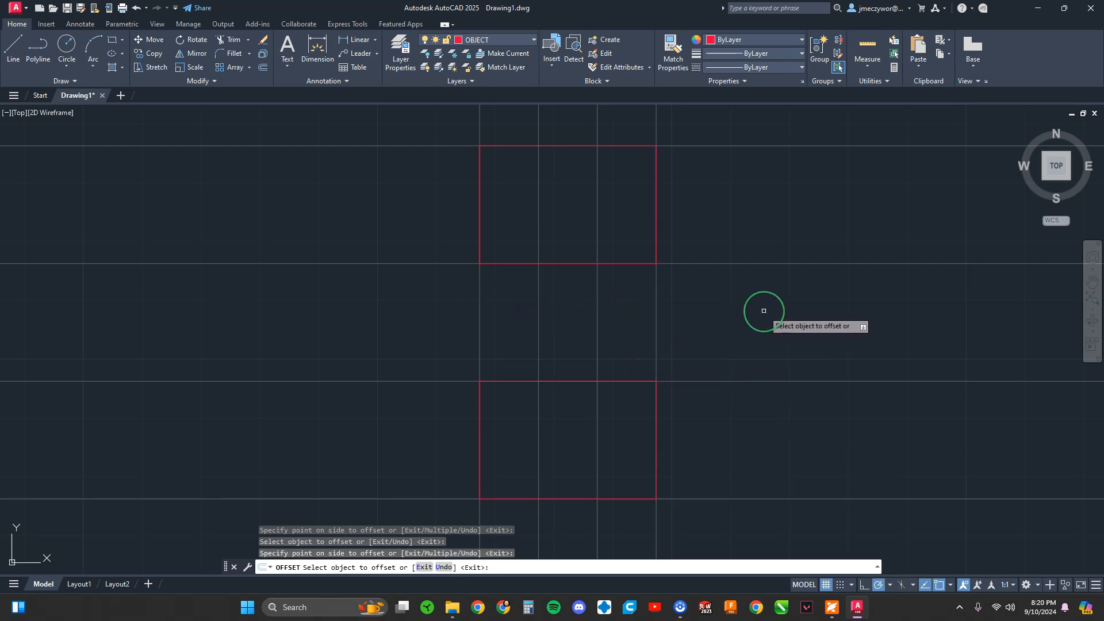
{"action": "key", "text": "Return"}
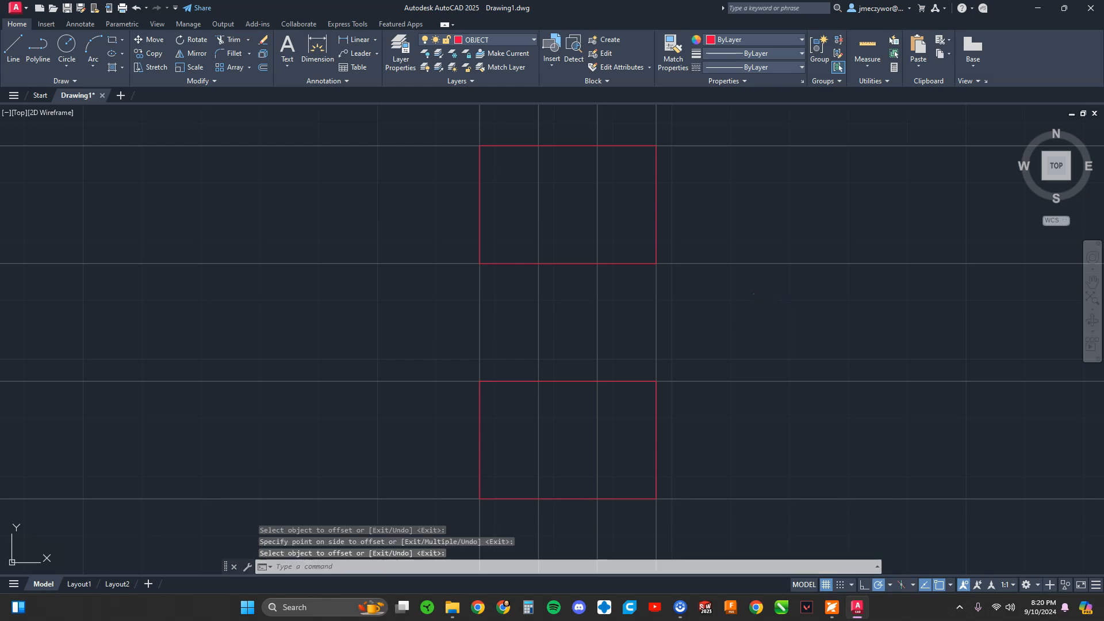
- Offset the construction lines along the top edges of both rectangles downward by .5 and exit the Offset command
{"action": "key", "text": "Return"}
{"action": "type", "text": "."}
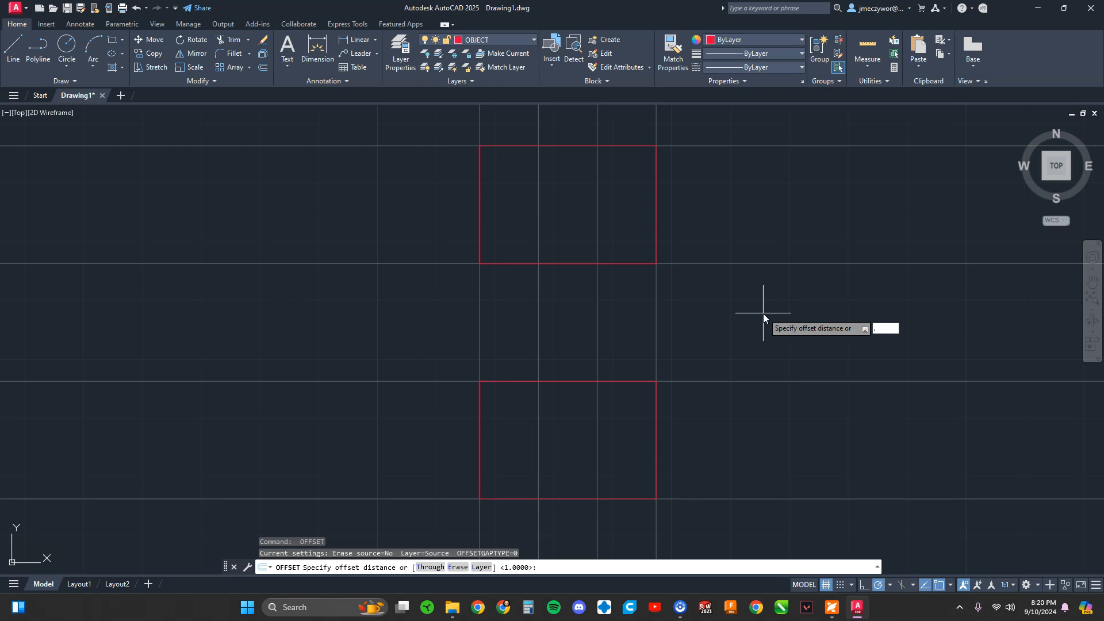
{"action": "type", "text": "5"}
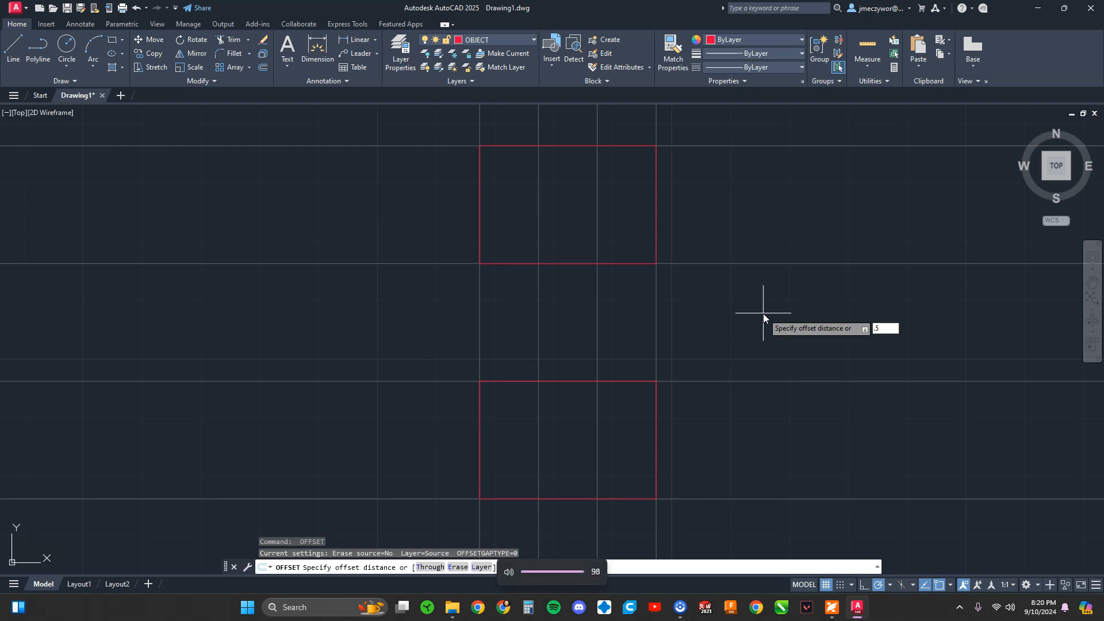
{"action": "key", "text": "Return"}
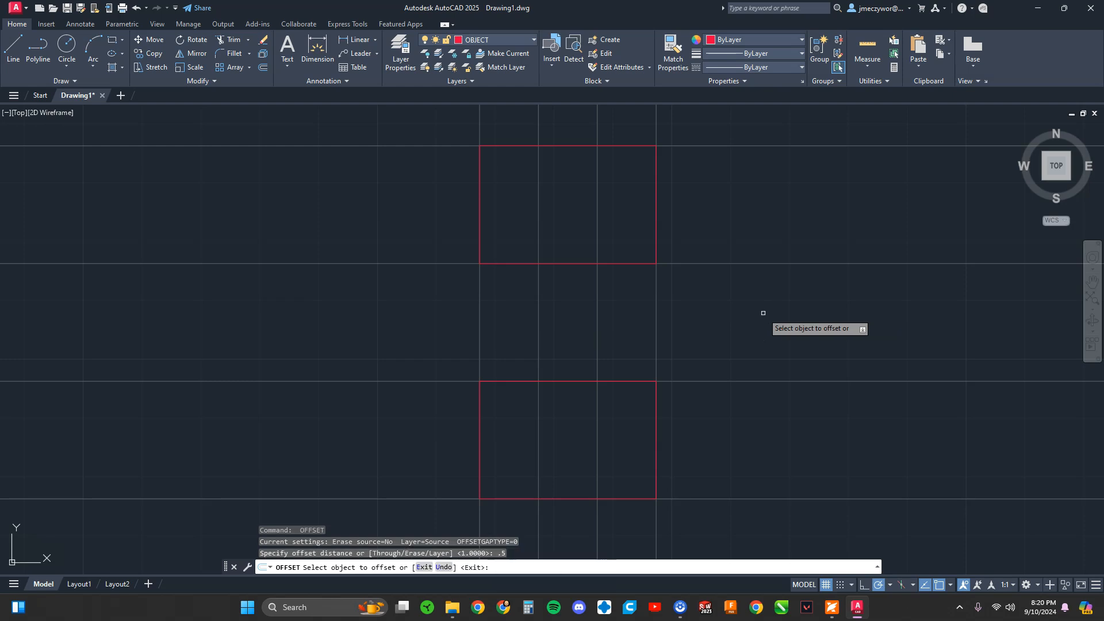
{"action": "left_click", "coordinate": [717, 146]}
{"action": "left_click", "coordinate": [711, 226]}
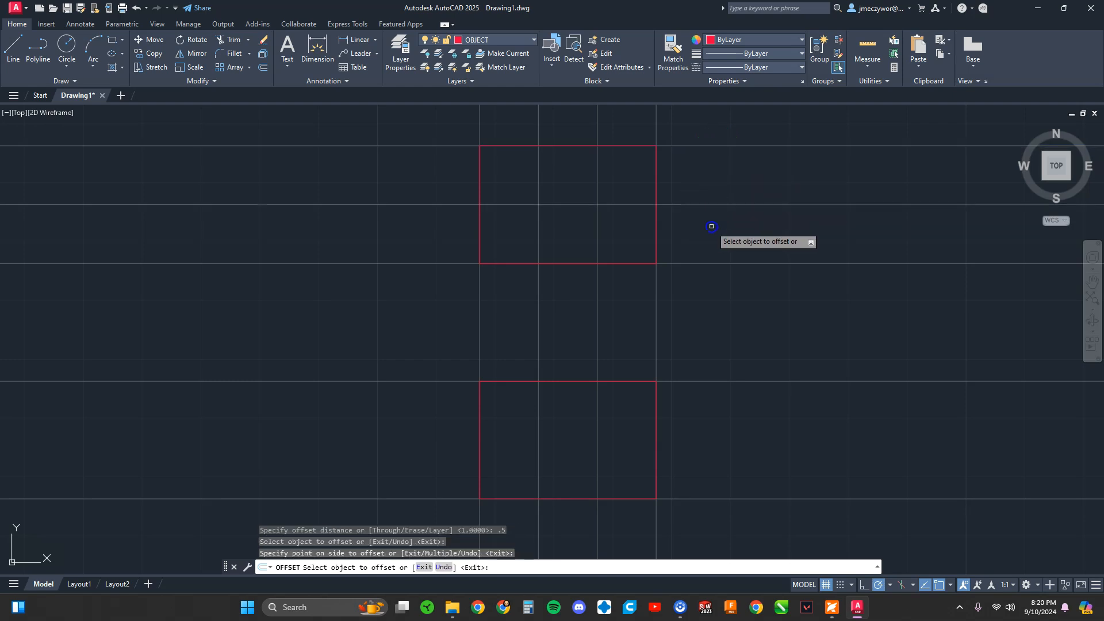
{"action": "left_click", "coordinate": [702, 381]}
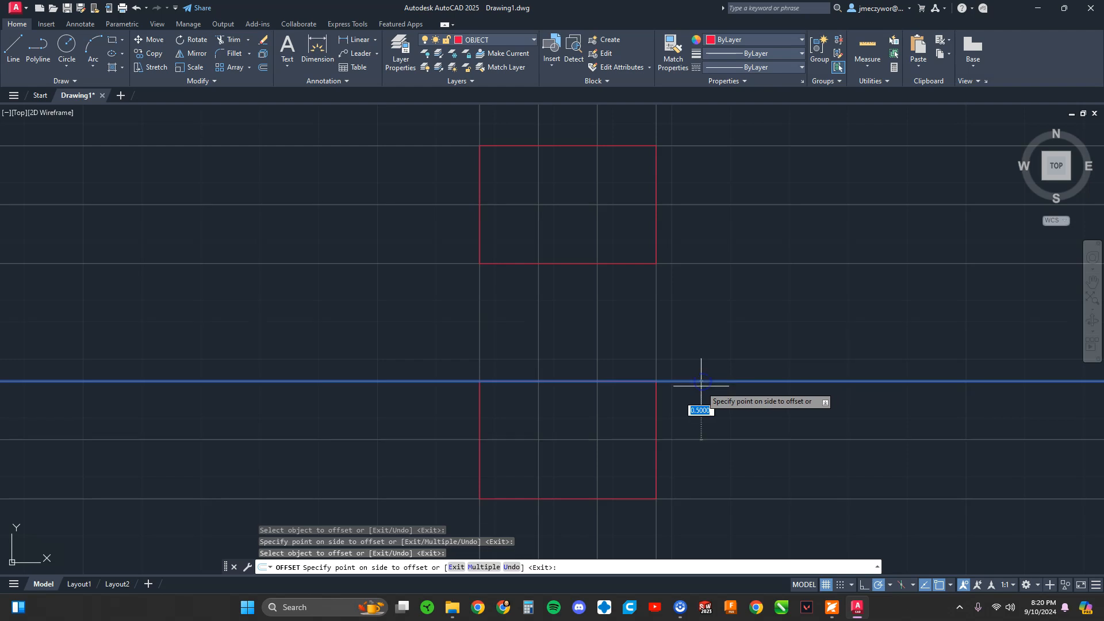
{"action": "left_click", "coordinate": [700, 466]}
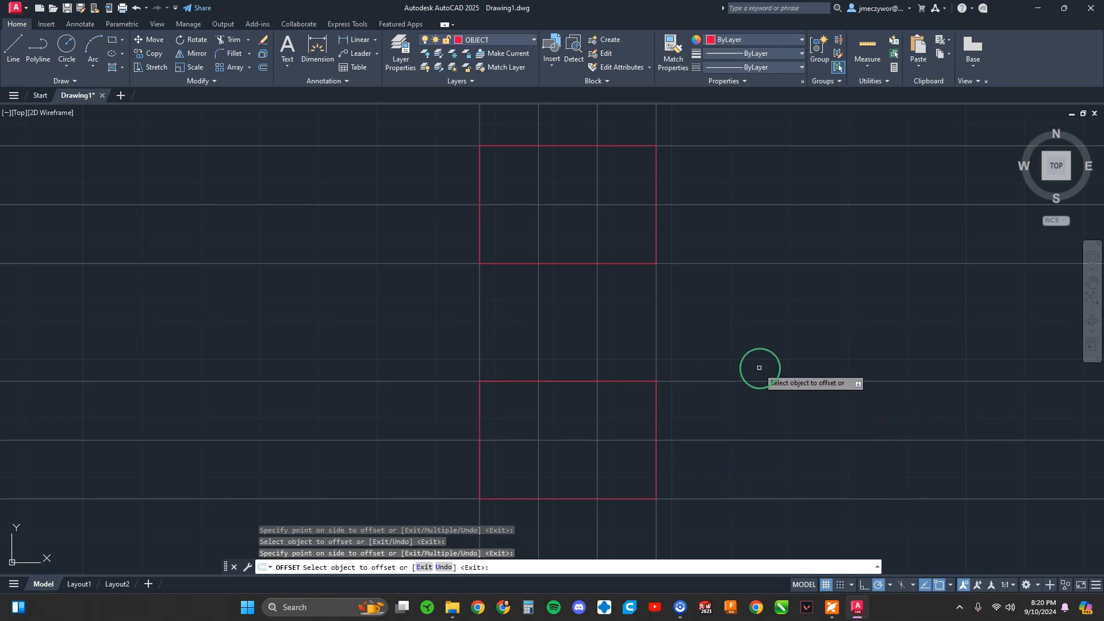
{"action": "key", "text": "Escape"}
- Draw a circle in the upper rectangle, centred on the left construction-line intersection and reaching the rectangle's left edge
{"action": "left_click", "coordinate": [491, 40]}
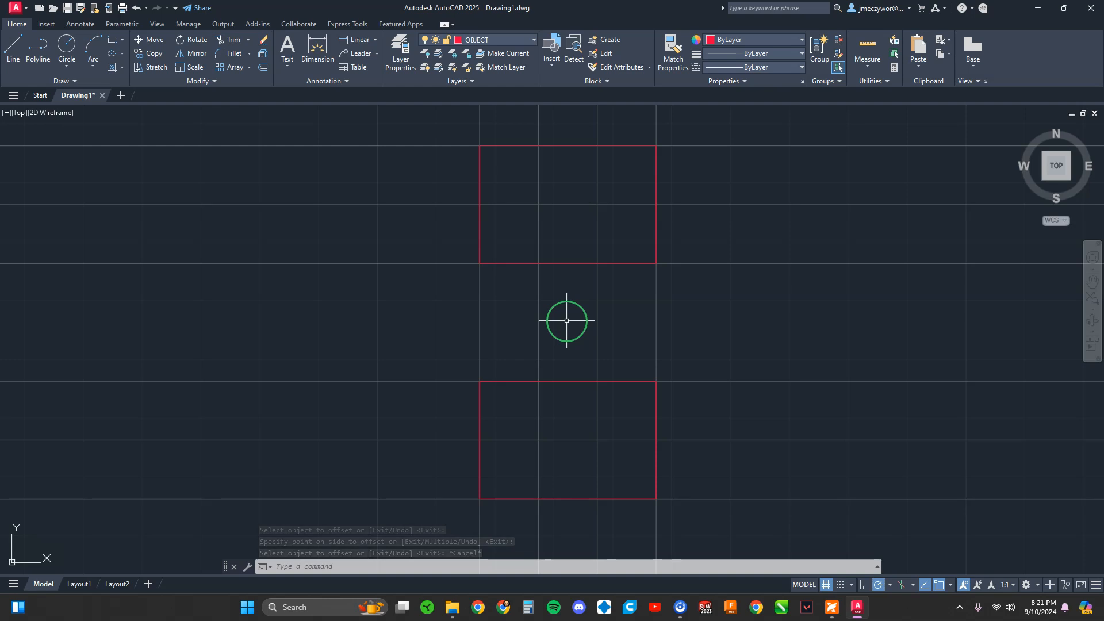
{"action": "type", "text": "c"}
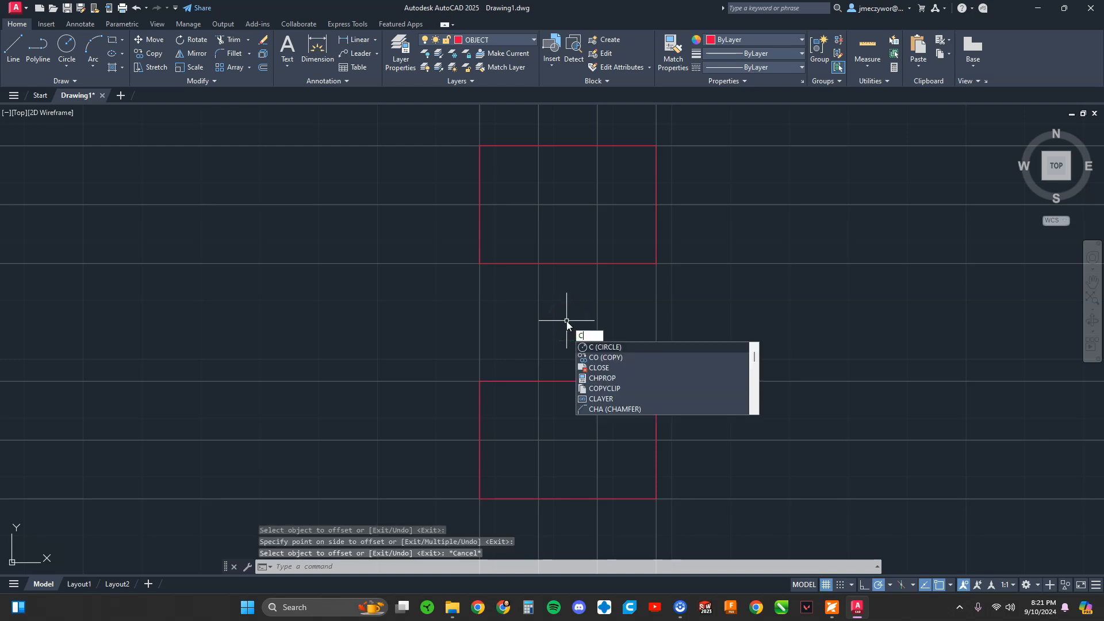
{"action": "key", "text": "Return"}
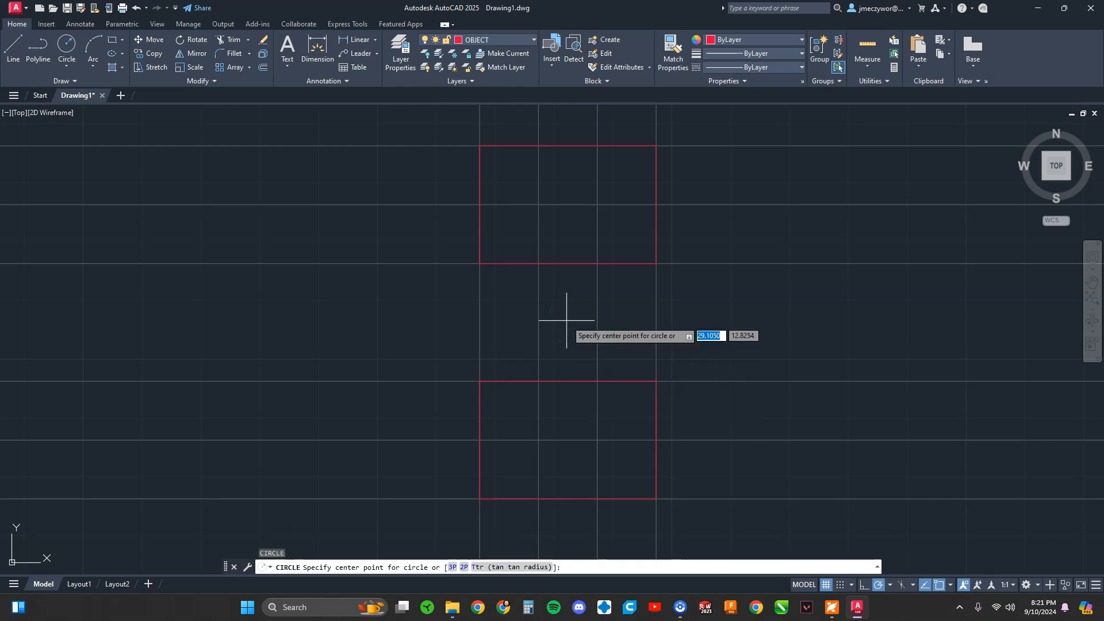
{"action": "left_click", "coordinate": [539, 204]}
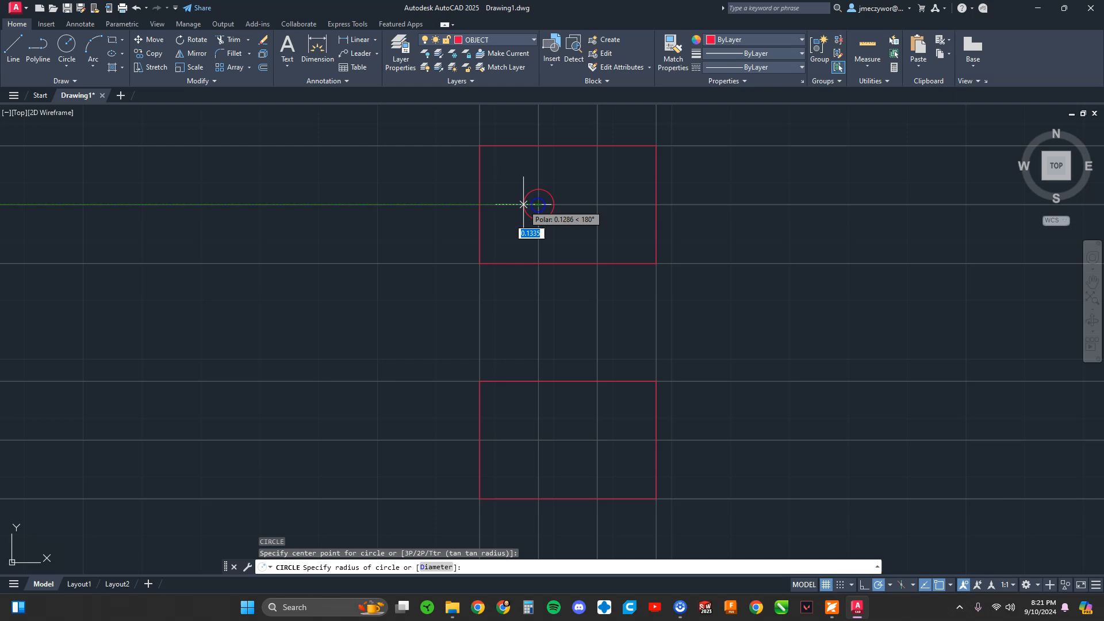
{"action": "left_click", "coordinate": [480, 204]}
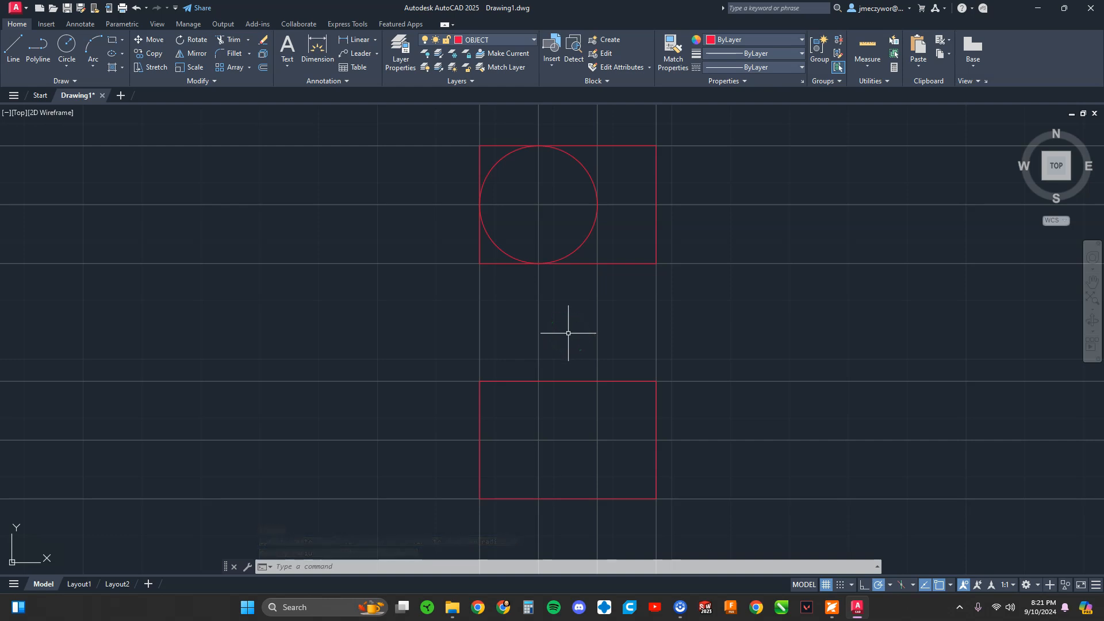
- Draw a circle in the lower rectangle, centred on the right construction-line intersection and reaching the rectangle's right edge
{"action": "key", "text": "Return"}
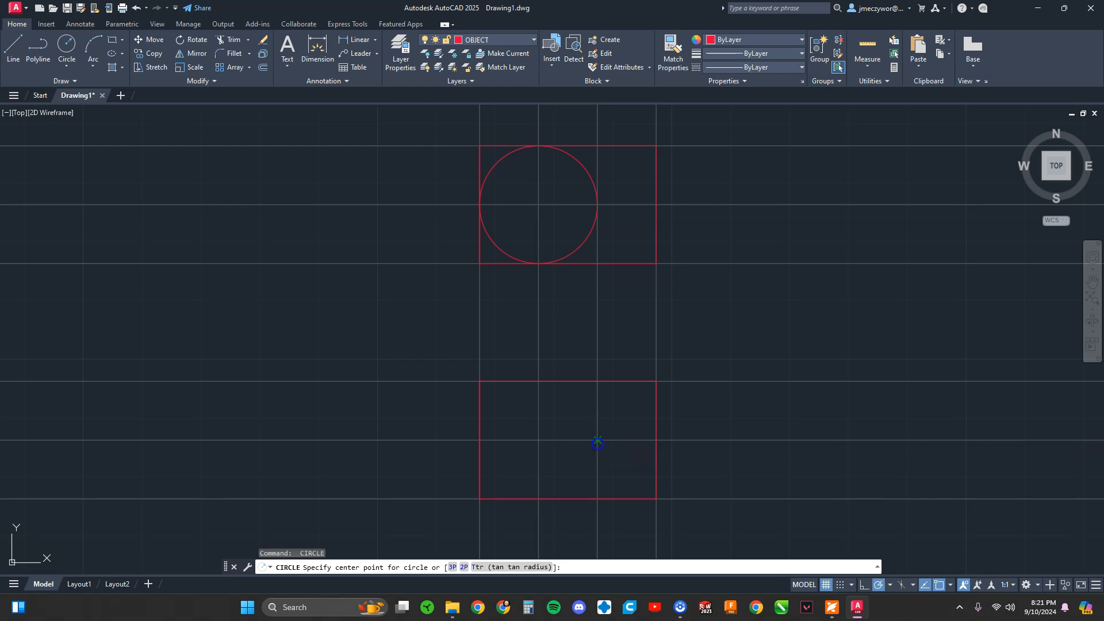
{"action": "left_click", "coordinate": [598, 440]}
{"action": "left_click", "coordinate": [656, 439]}
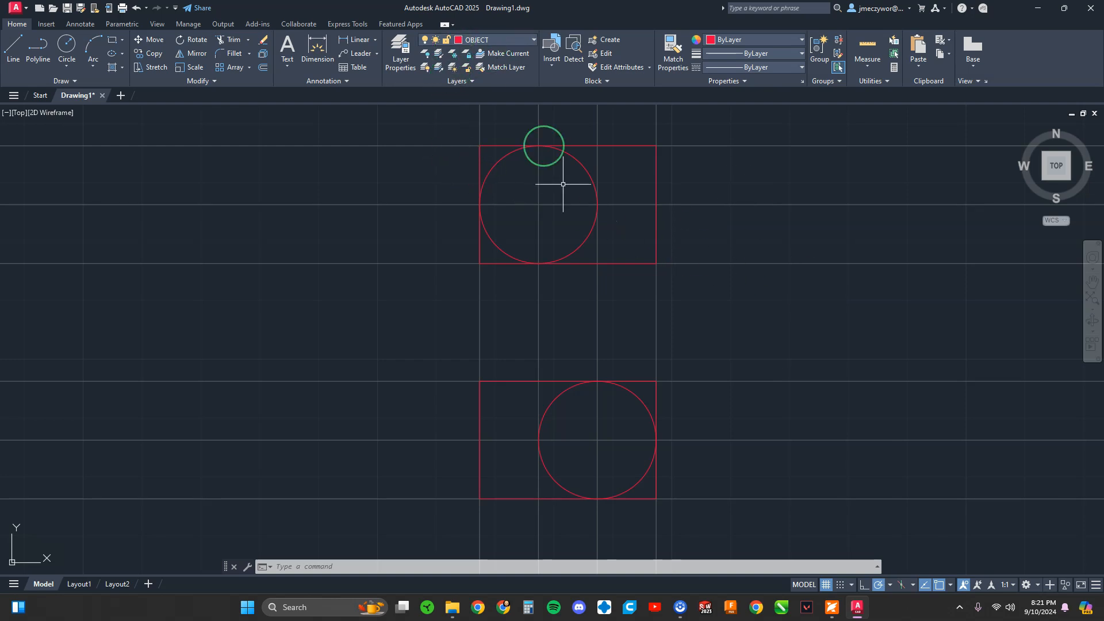
- Turn off the CONSTRUCTION layer so only the object geometry is displayed
{"action": "left_click", "coordinate": [497, 40]}
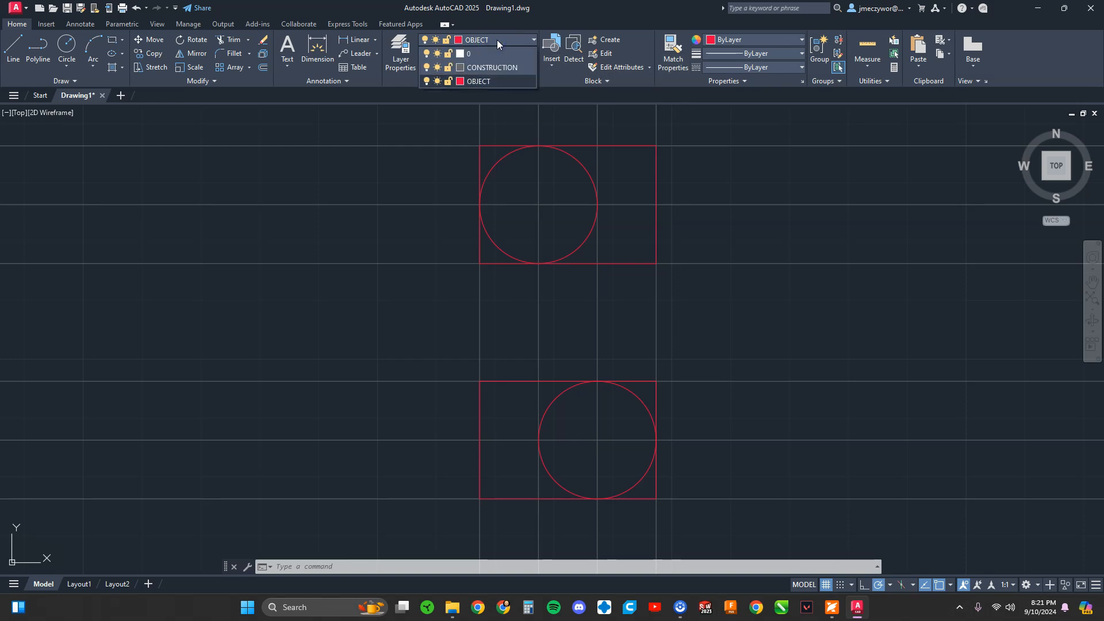
{"action": "left_click", "coordinate": [426, 69]}
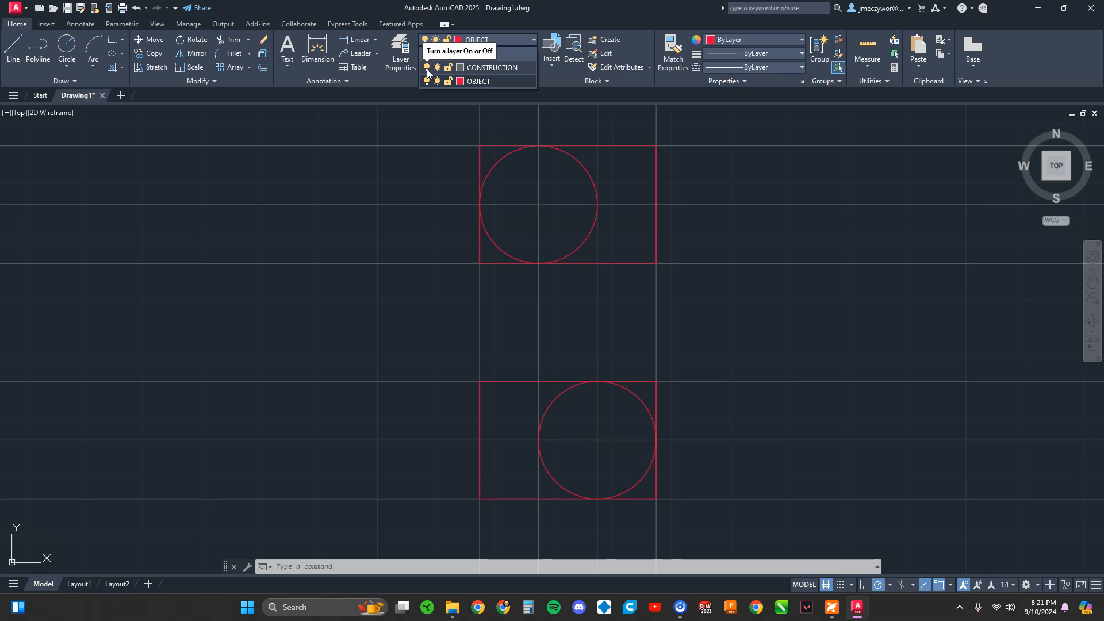
{"action": "left_click", "coordinate": [427, 68]}
{"action": "left_click", "coordinate": [750, 360]}
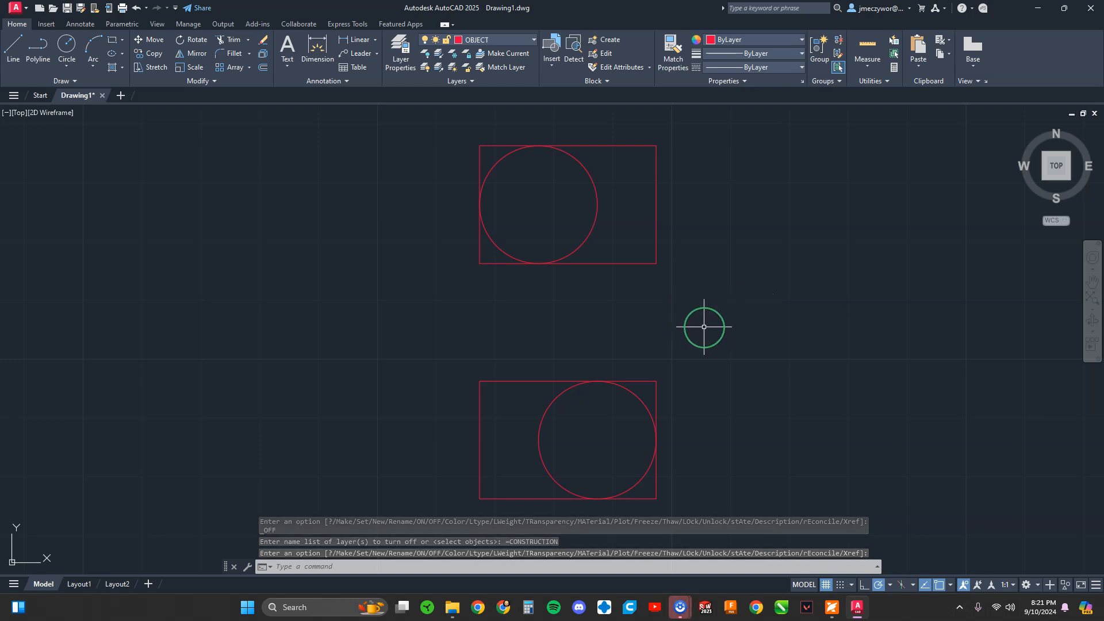
- Trim the upper rectangle's left corners and the circle's inner right half, leaving a full-radius left end
{"action": "type", "text": "TR"}
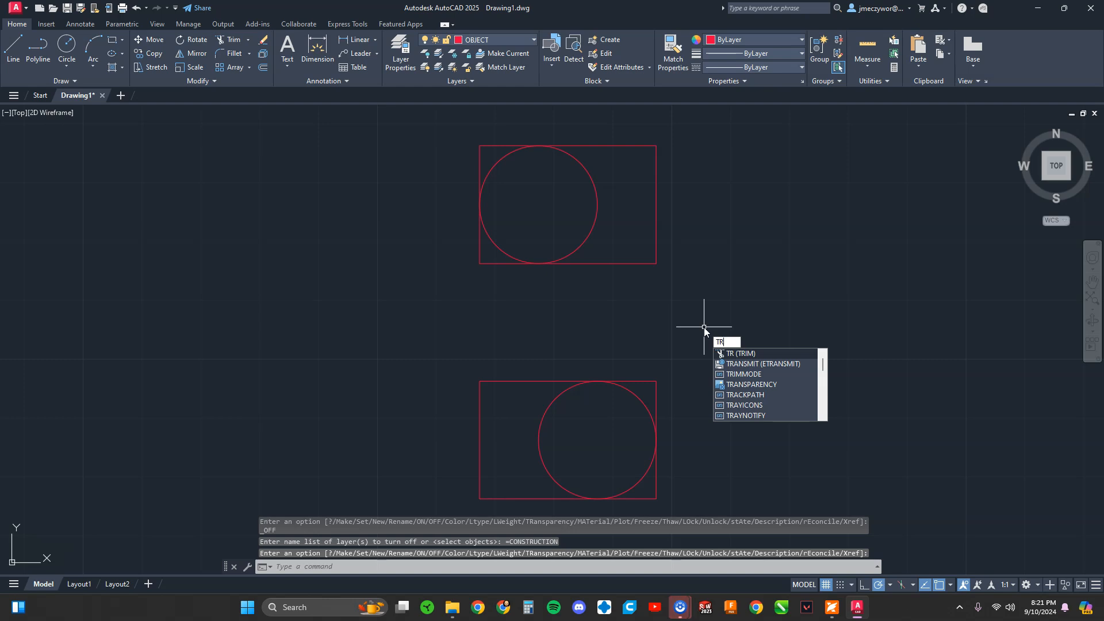
{"action": "key", "text": "Return"}
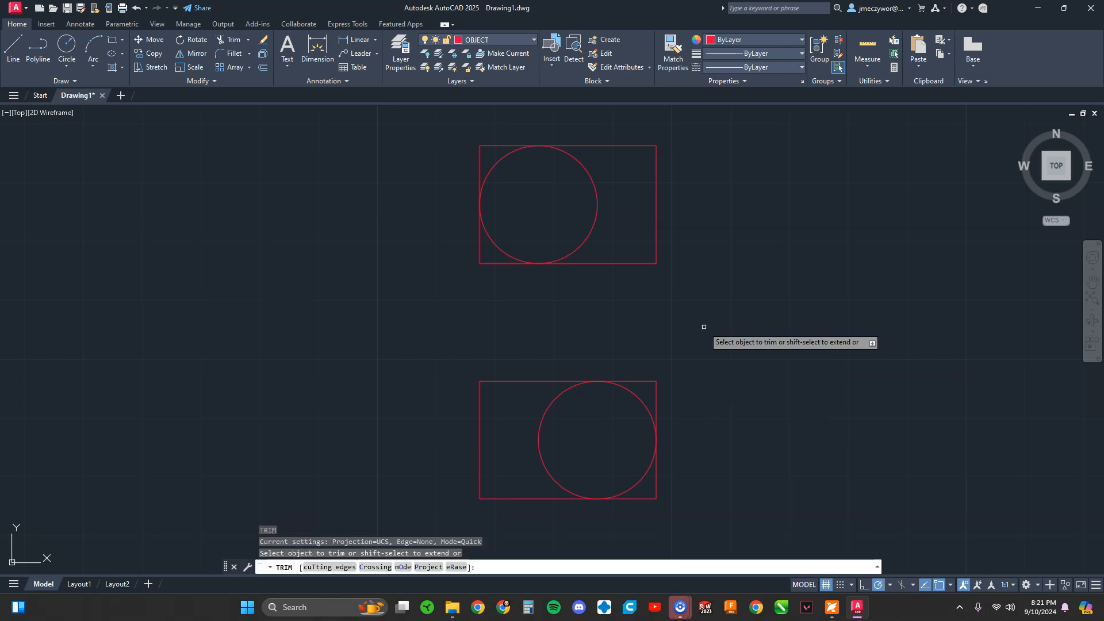
{"action": "left_click", "coordinate": [495, 265]}
{"action": "left_click", "coordinate": [480, 248]}
{"action": "left_click", "coordinate": [480, 164]}
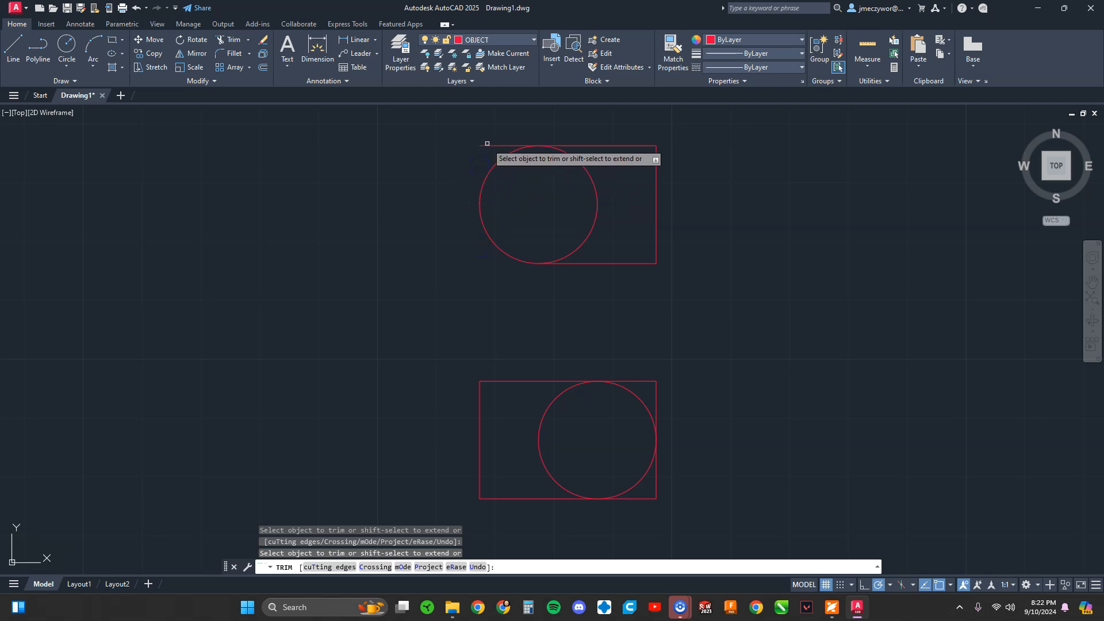
{"action": "left_click", "coordinate": [486, 144]}
{"action": "left_click", "coordinate": [486, 149]}
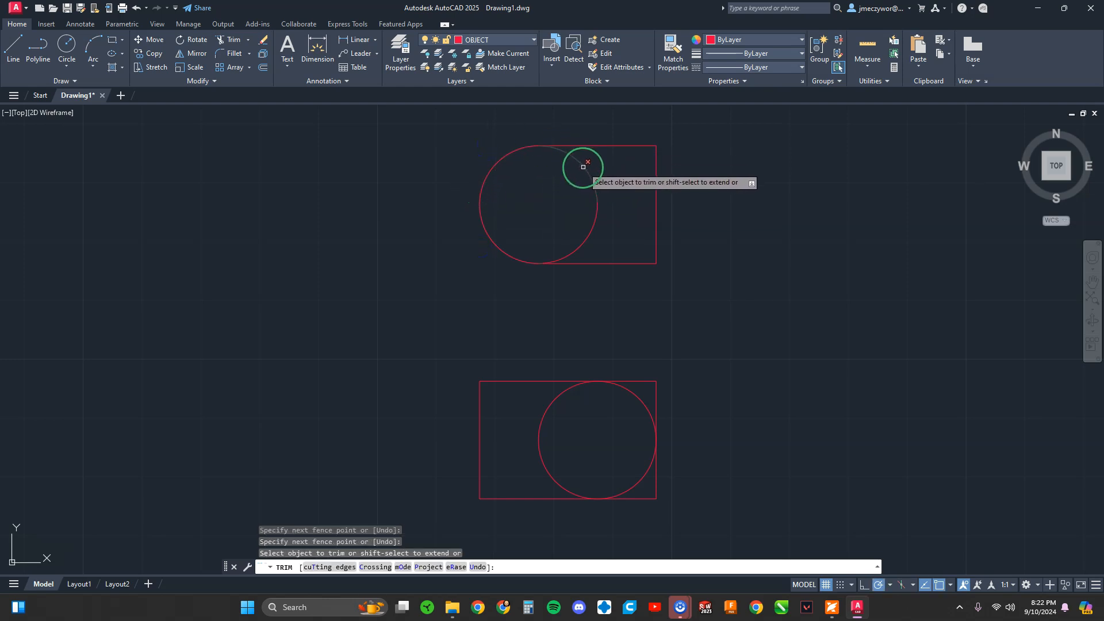
{"action": "left_click", "coordinate": [583, 166]}
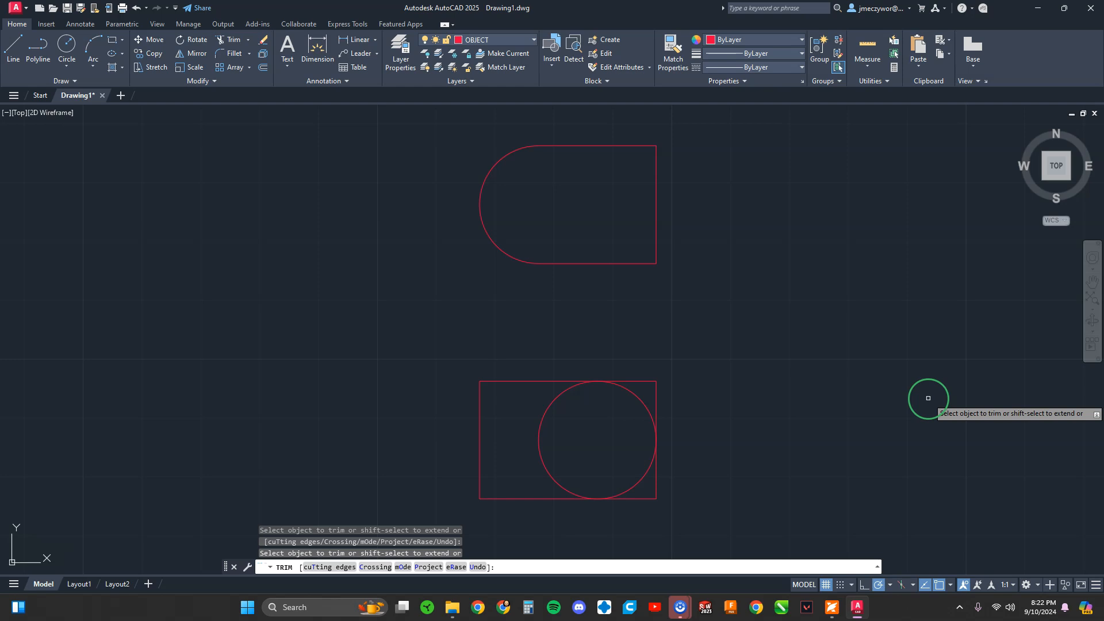
- Trim the lower rectangle's right corners and the circle's inner left half to form a full-radius right end, and exit Trim
{"action": "left_click", "coordinate": [640, 380]}
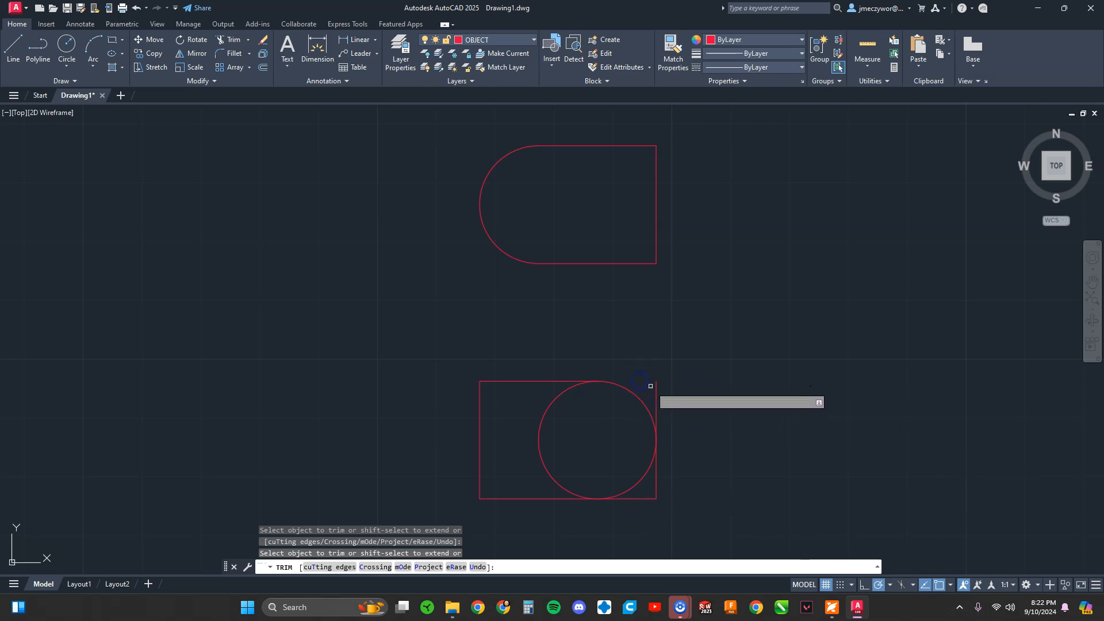
{"action": "left_click", "coordinate": [656, 473]}
{"action": "left_click", "coordinate": [639, 499]}
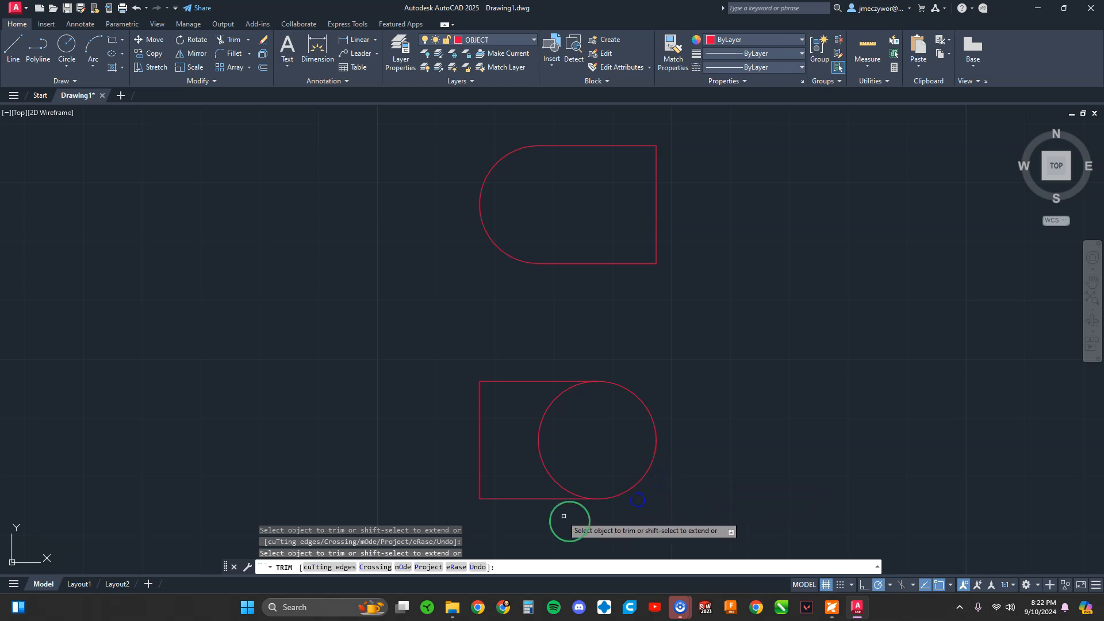
{"action": "left_click", "coordinate": [544, 465]}
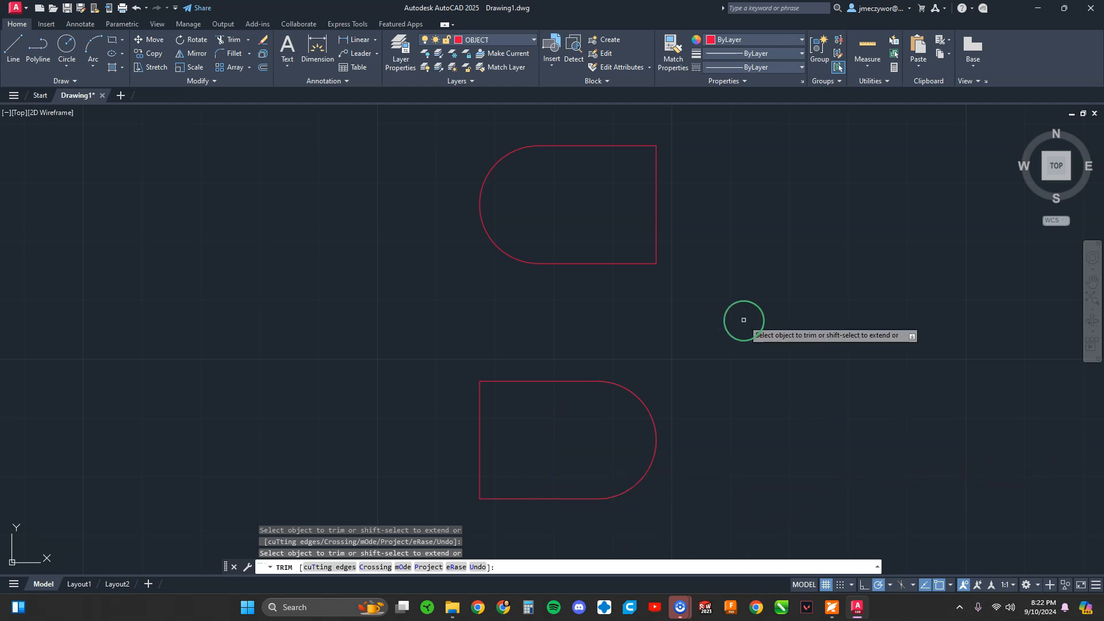
{"action": "key", "text": "Escape"}
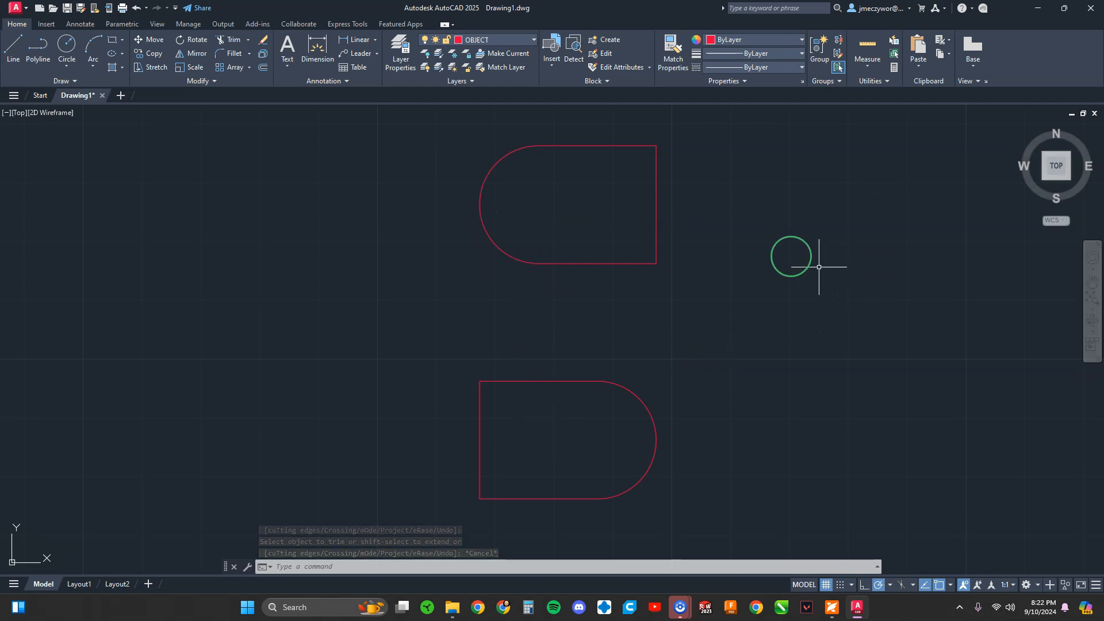
- Turn the CONSTRUCTION layer back on and consult the hole dimensions in 2-SIDED-DICE.pdf in Foxit PDF Reader, returning to the AutoCAD drawing
{"action": "left_click", "coordinate": [492, 39]}
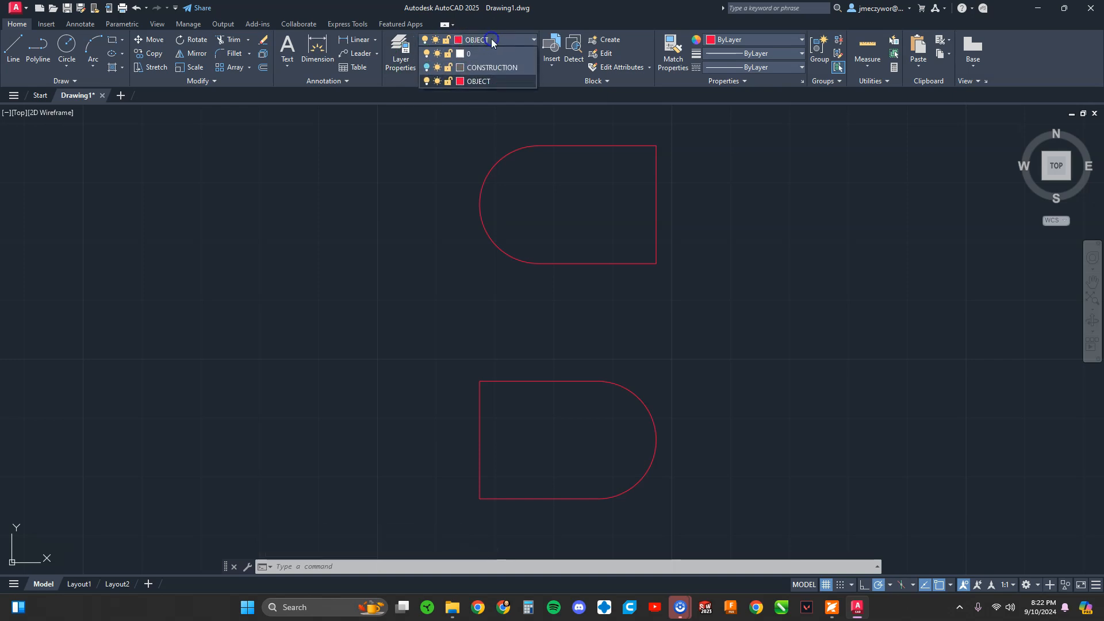
{"action": "left_click", "coordinate": [427, 68]}
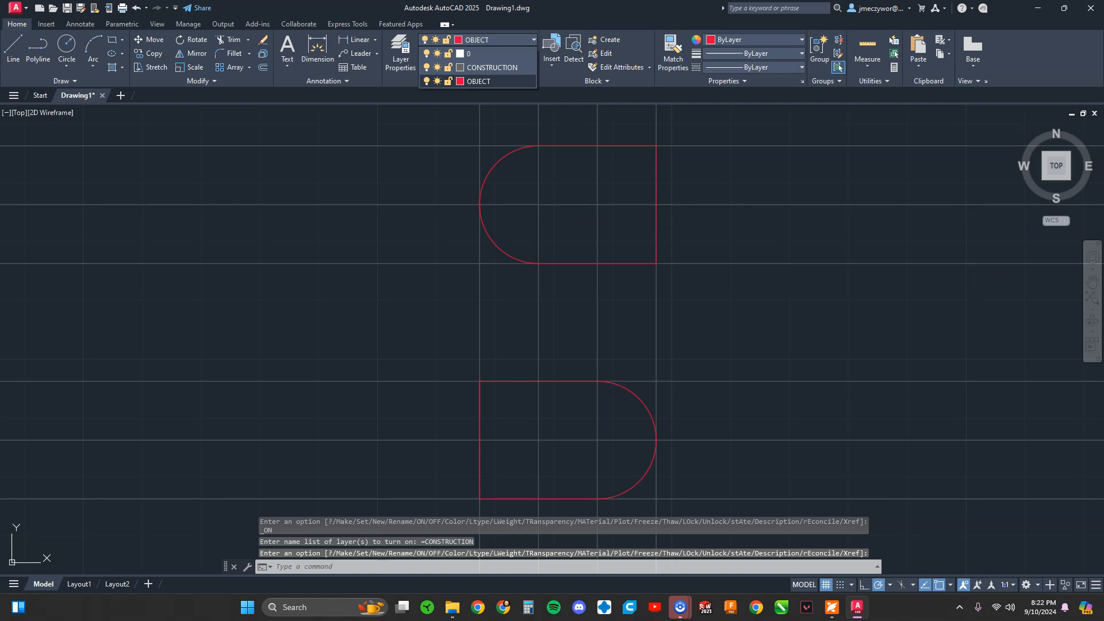
{"action": "left_click_drag", "start_coordinate": [1103, 98], "coordinate": [487, 1]}
{"action": "left_click", "coordinate": [568, 348]}
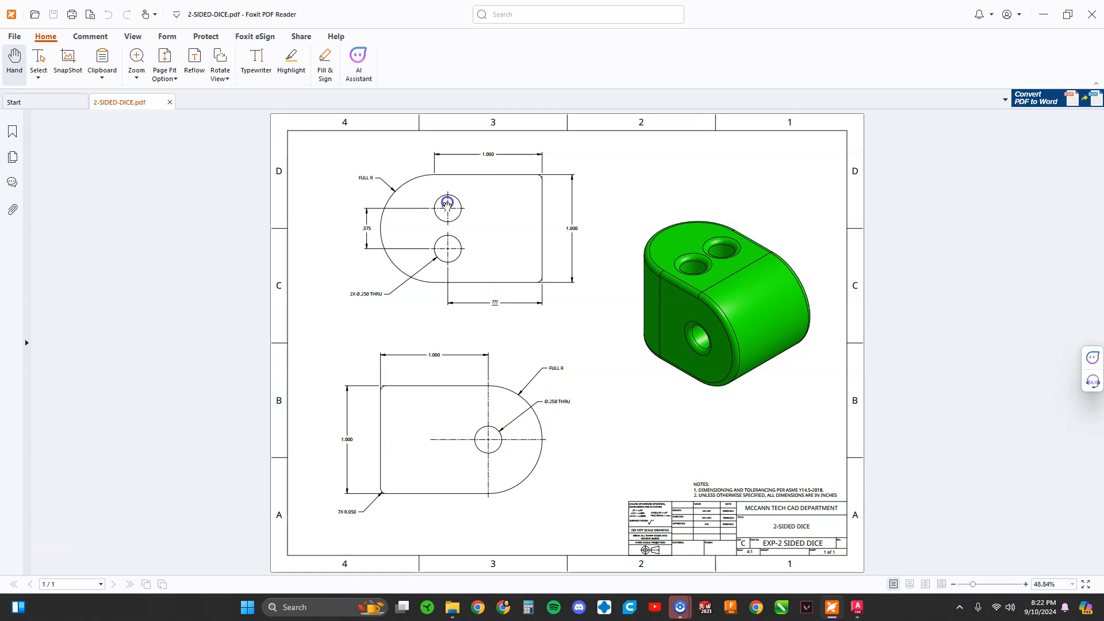
{"action": "left_click_drag", "start_coordinate": [438, 10], "coordinate": [1103, 247]}
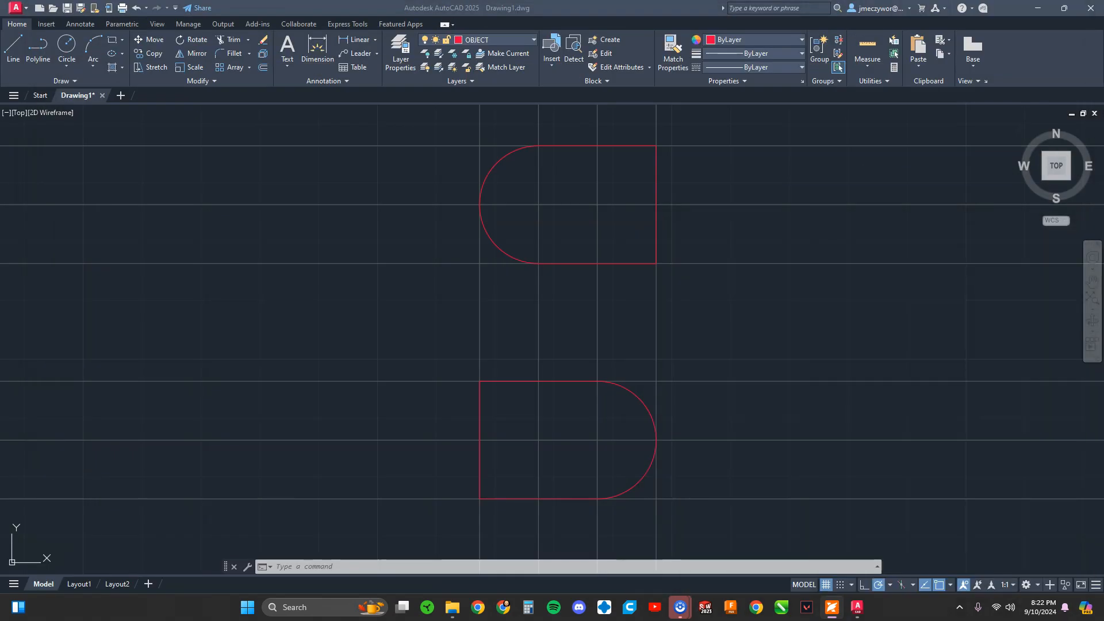
{"action": "left_click", "coordinate": [734, 333]}
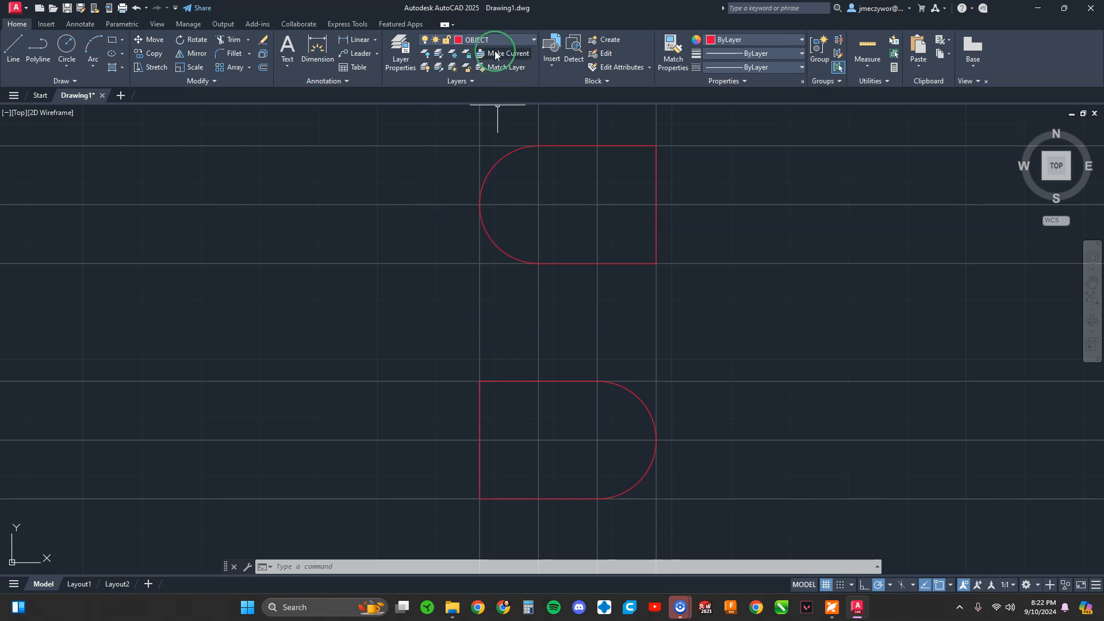
- Draw a circle of radius .125 in the lower view, centred on the construction-line intersection at the rounded end's centre
{"action": "type", "text": "c"}
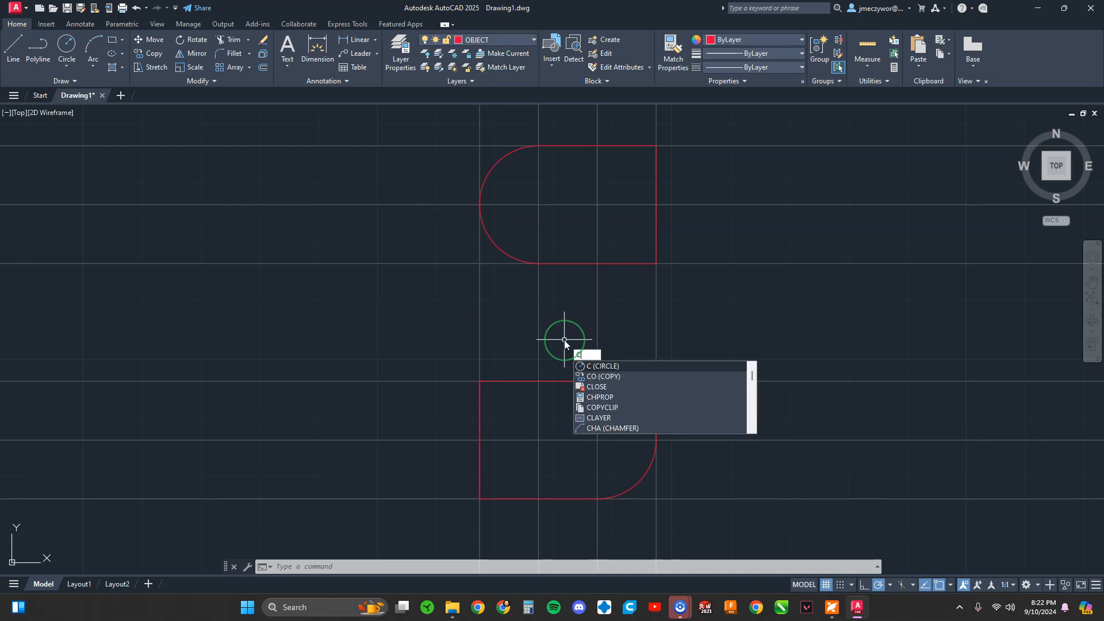
{"action": "key", "text": "Return"}
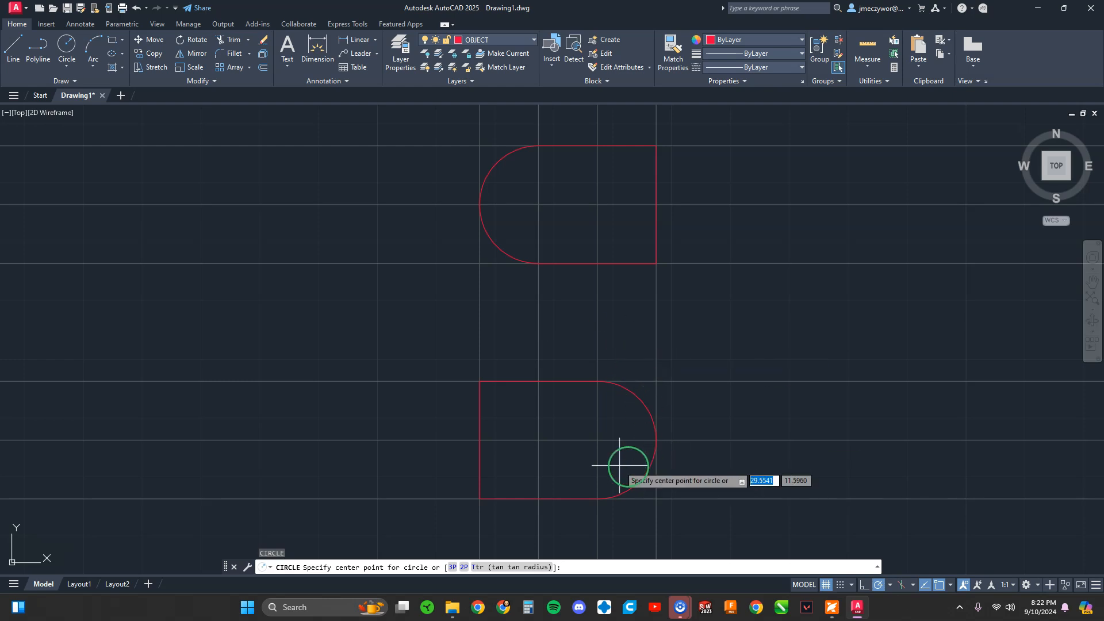
{"action": "left_click", "coordinate": [598, 440]}
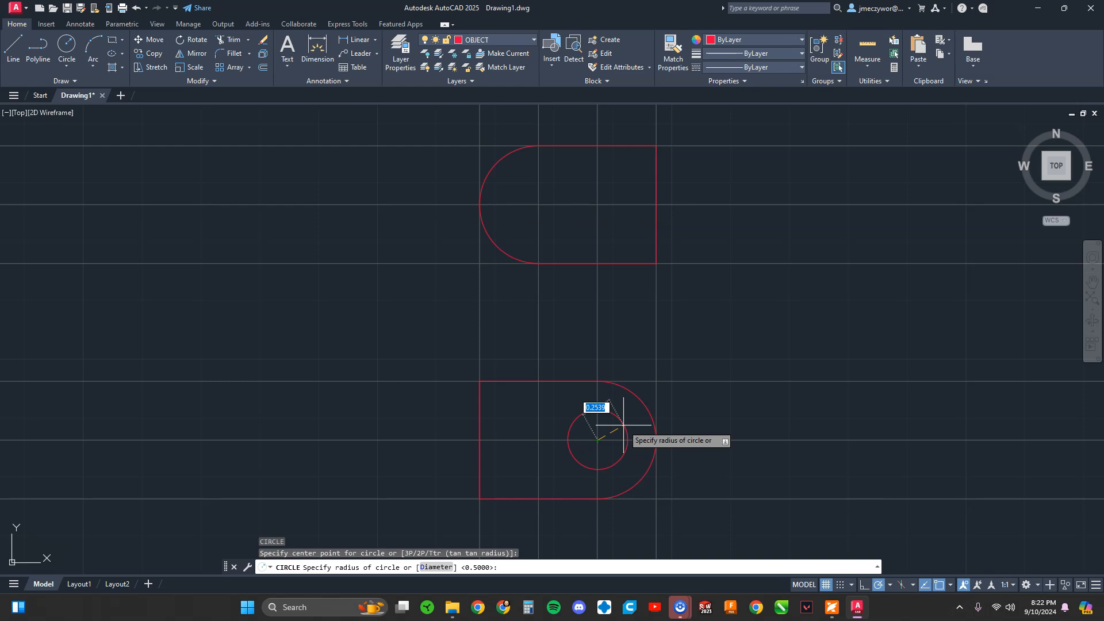
{"action": "type", "text": "12"}
{"action": "key", "text": "Return"}
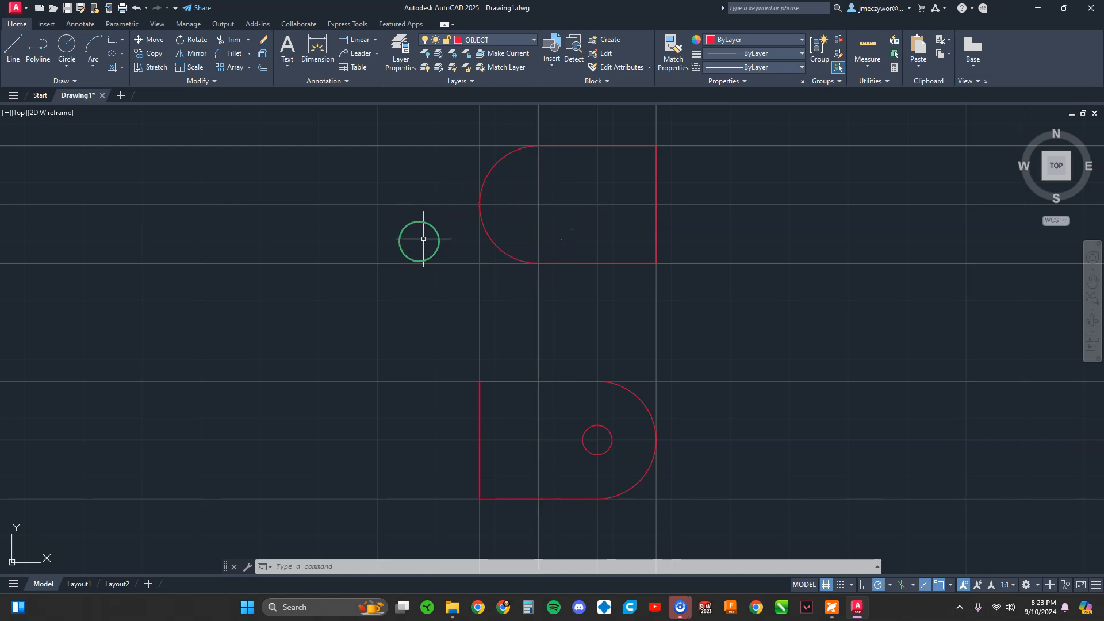
- Offset the upper view's horizontal centre construction line .1875 upward and .1875 downward, and exit the Offset command
{"action": "type", "text": "o"}
{"action": "key", "text": "Return"}
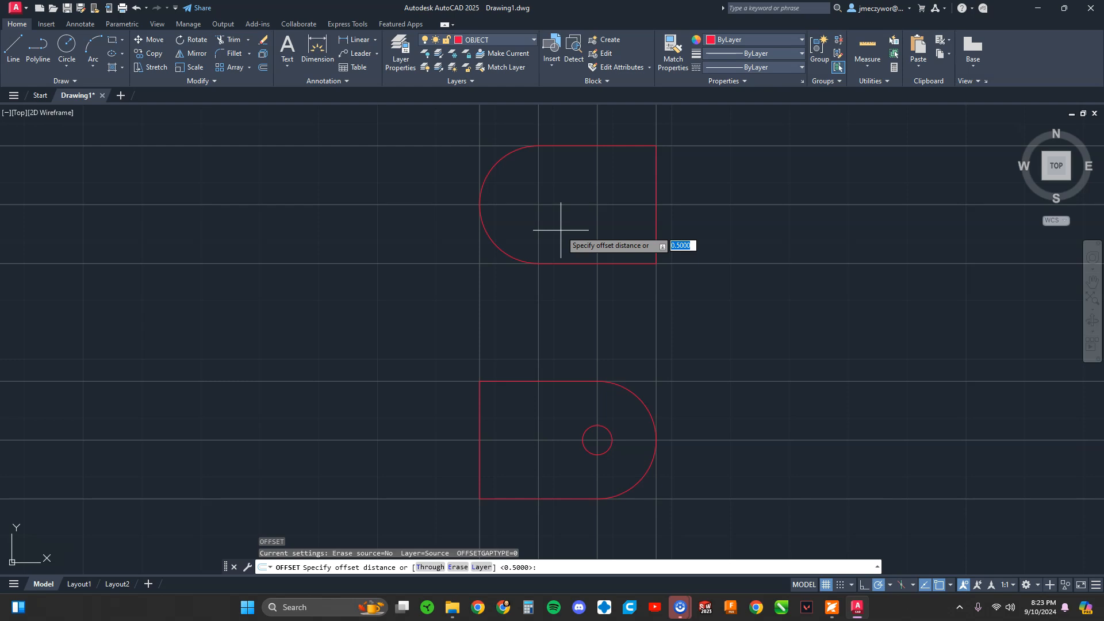
{"action": "type", "text": ".1875"}
{"action": "key", "text": "Return"}
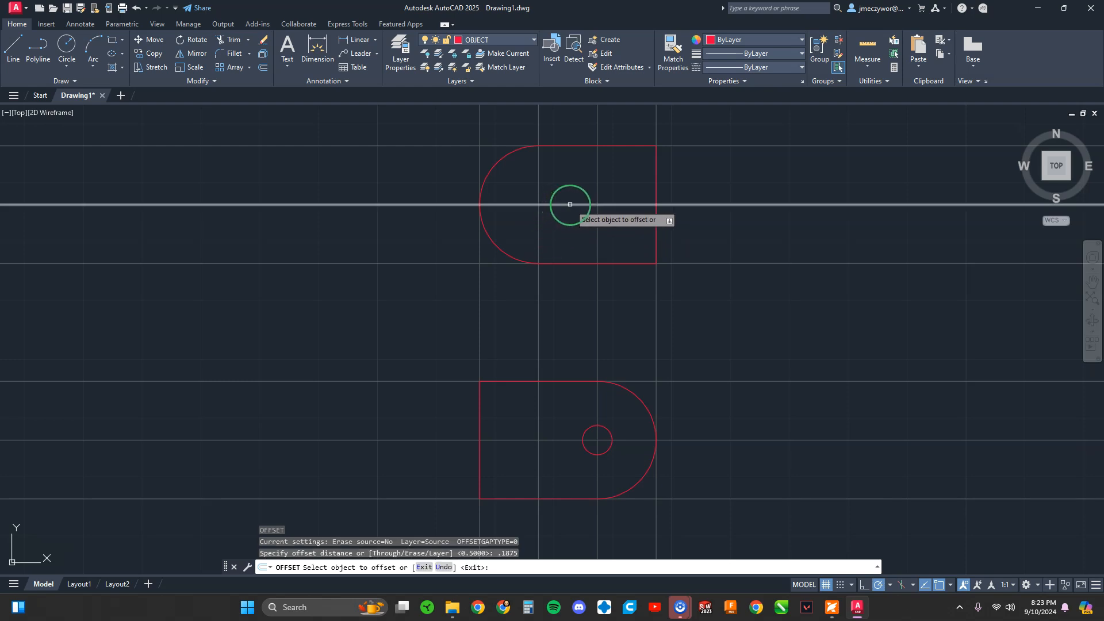
{"action": "left_click", "coordinate": [570, 204]}
{"action": "left_click", "coordinate": [576, 173]}
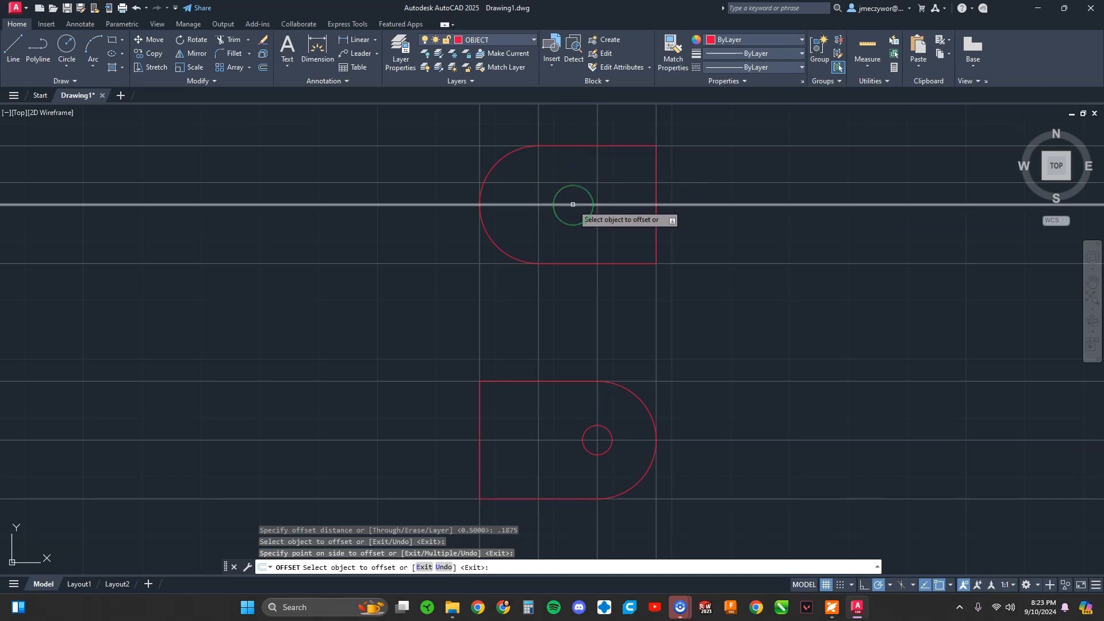
{"action": "left_click", "coordinate": [572, 205]}
{"action": "left_click", "coordinate": [577, 240]}
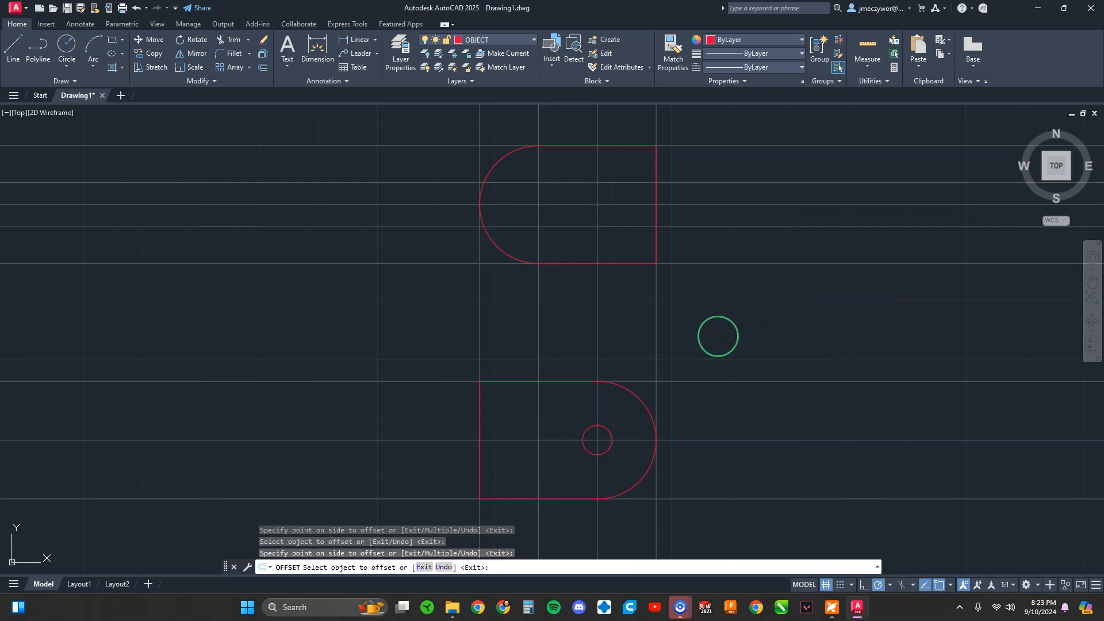
{"action": "key", "text": "Escape"}
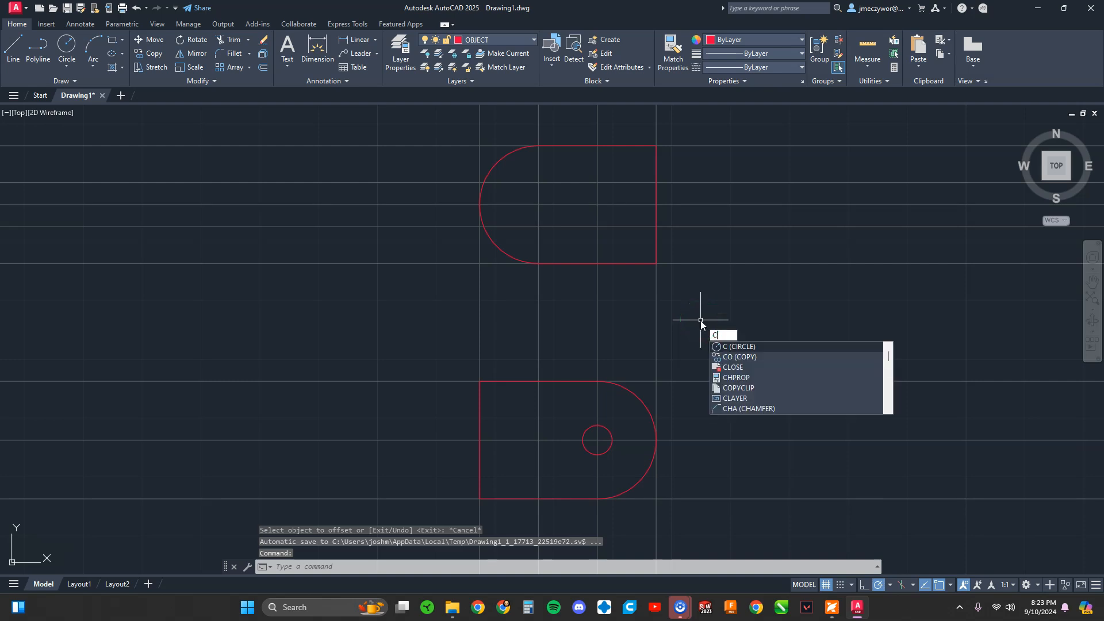
- Draw a circle of radius .125 in the upper view, centred where the left inner vertical meets the lower offset construction line
{"action": "key", "text": "Return"}
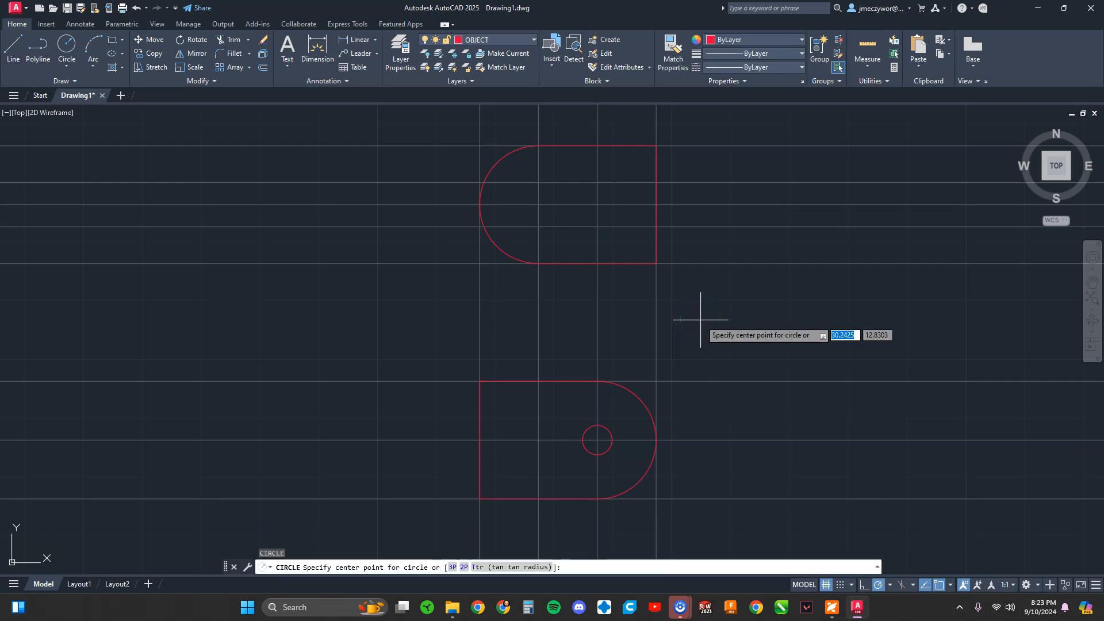
{"action": "left_click", "coordinate": [539, 227]}
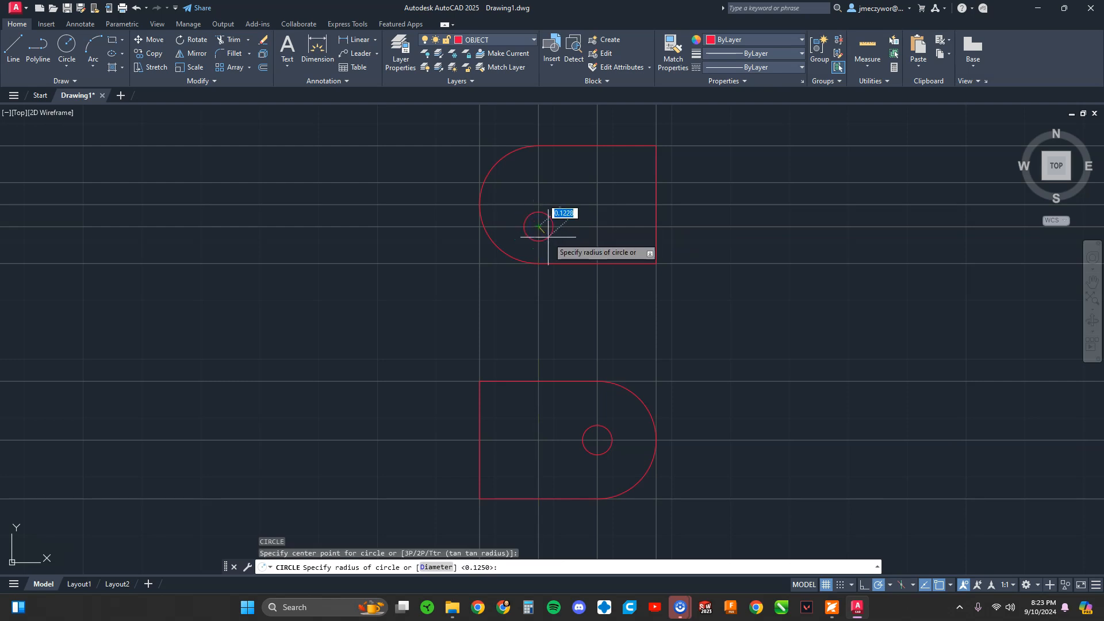
{"action": "type", "text": "."}
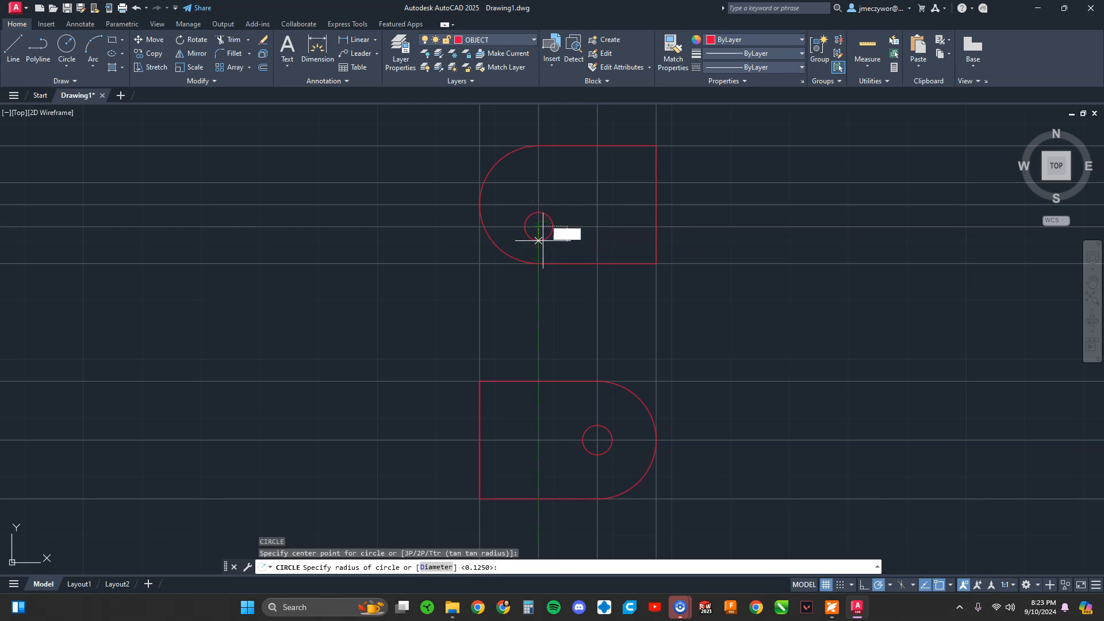
{"action": "type", "text": "125"}
{"action": "key", "text": "Return"}
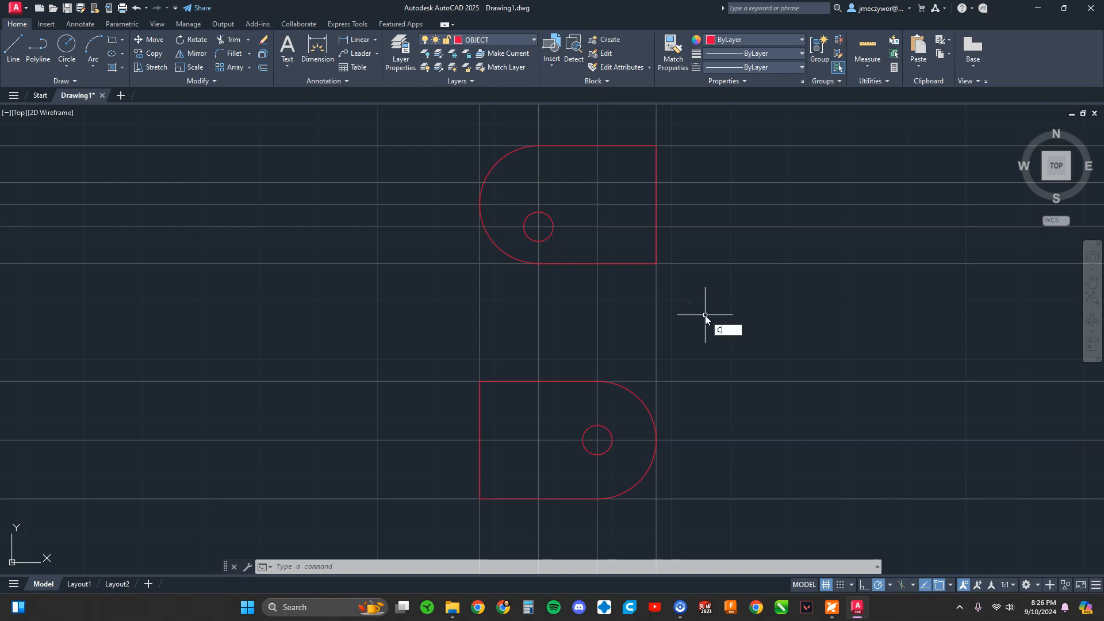
- Draw a second circle of radius .125 in the upper view, centred where the same vertical meets the upper offset construction line
{"action": "key", "text": "Return"}
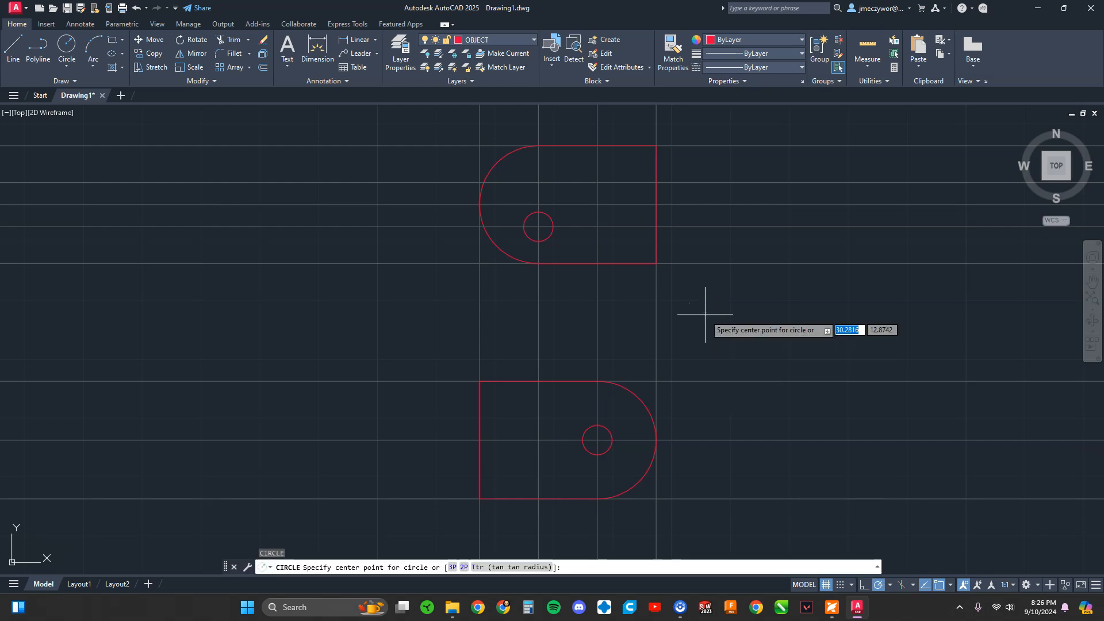
{"action": "left_click", "coordinate": [538, 182]}
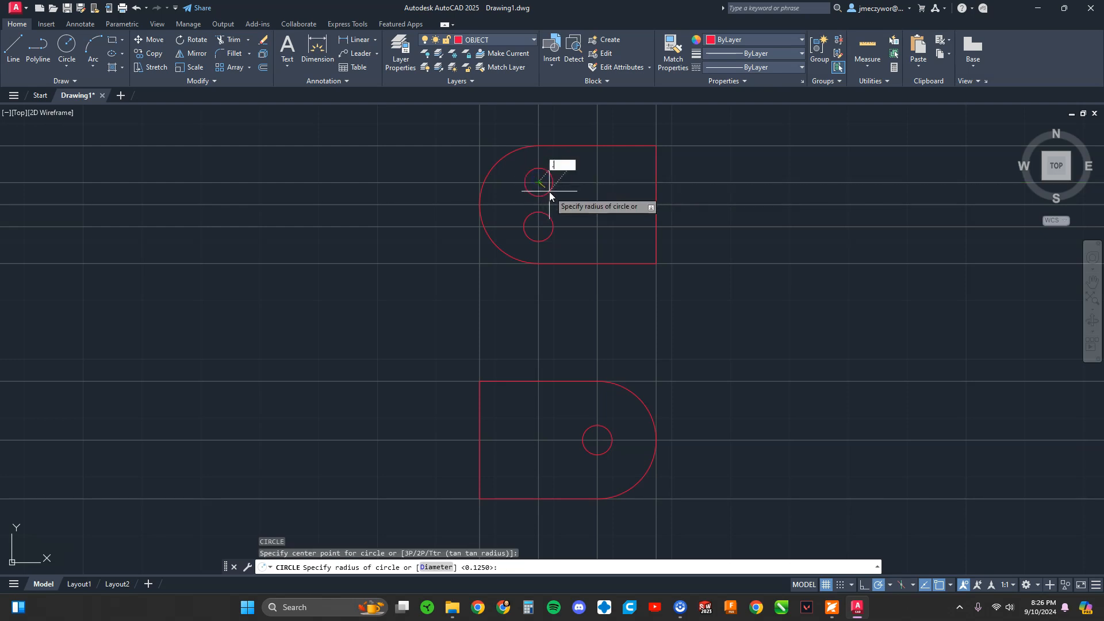
{"action": "type", "text": ".125"}
{"action": "key", "text": "Return"}
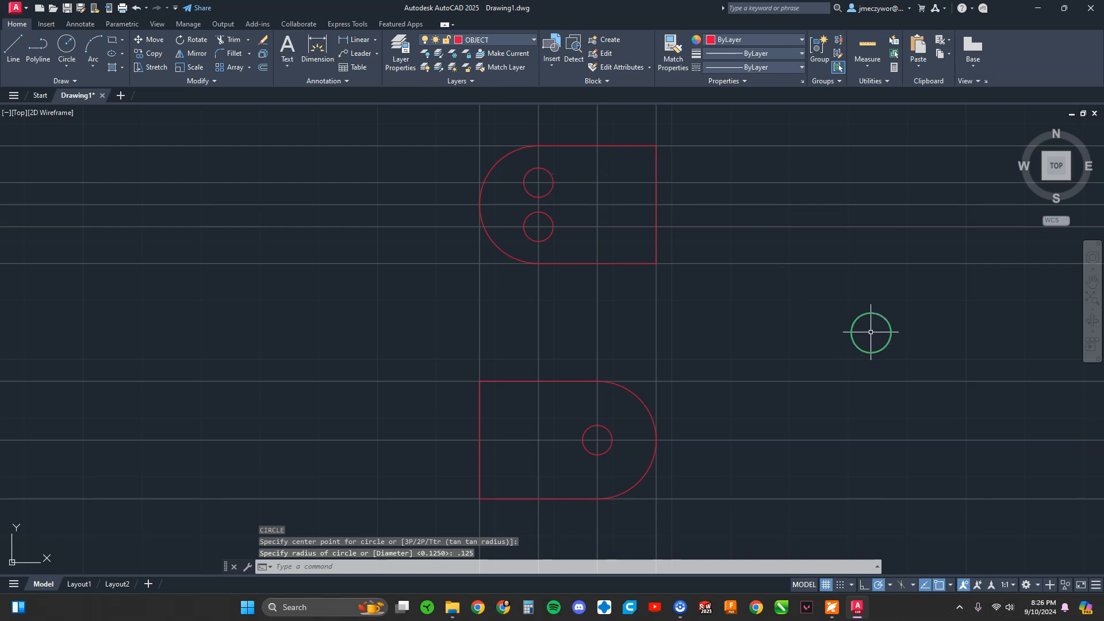
- Turn off the CONSTRUCTION layer to hide the construction lines in both finished views
{"action": "left_click", "coordinate": [493, 39]}
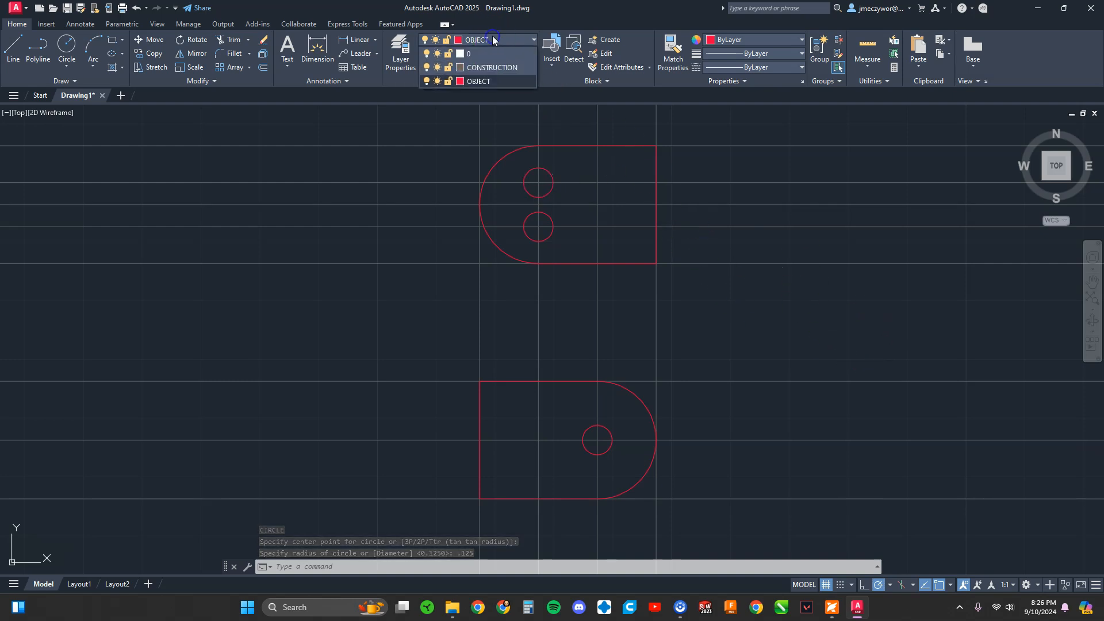
{"action": "left_click", "coordinate": [426, 68]}
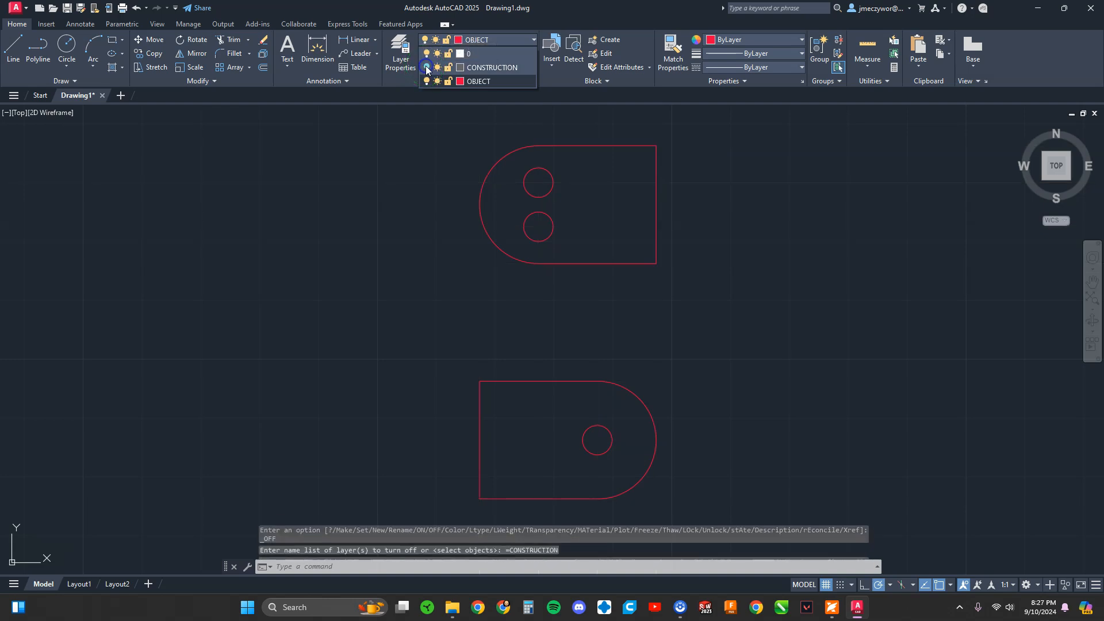
{"action": "left_click", "coordinate": [779, 286]}
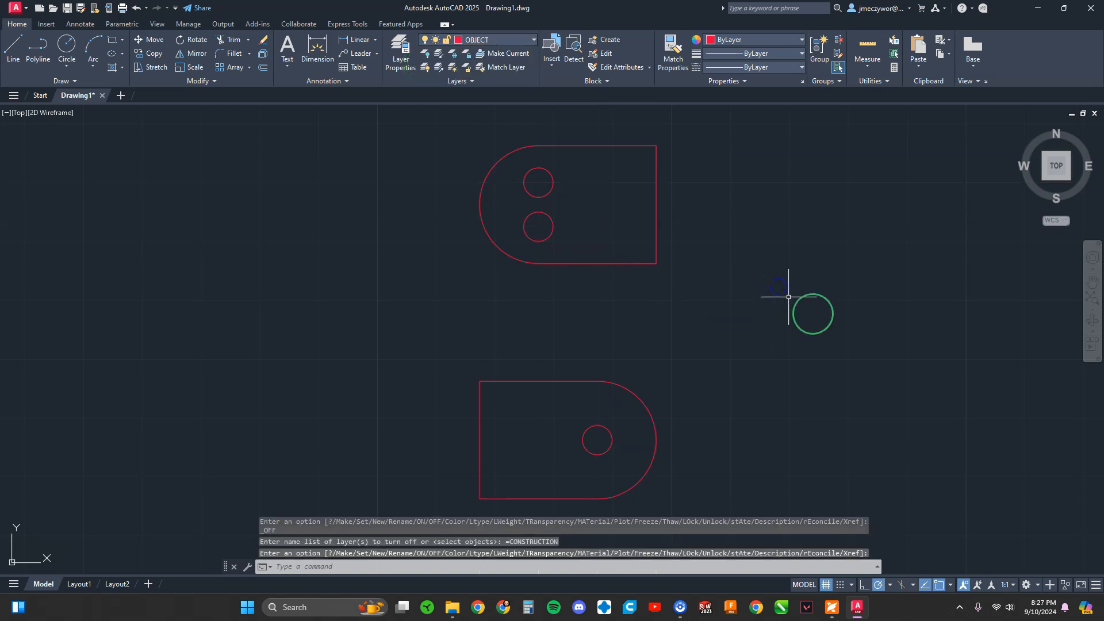